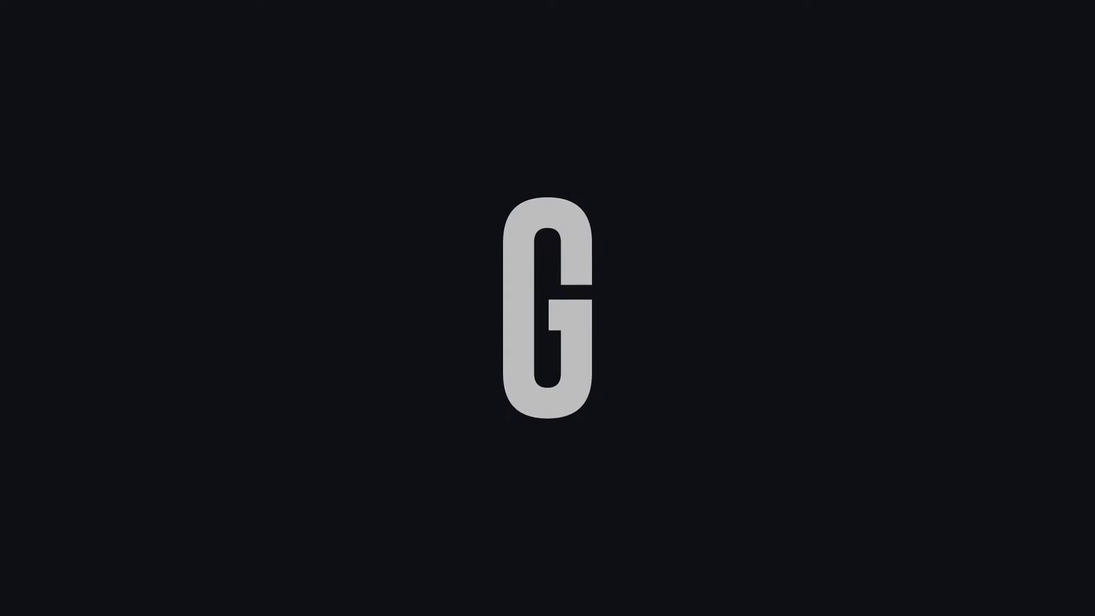
Scroll past the Ilustración y Dibujo course cards down to the Crehana membership plans.
scroll(691, 164, down, 3)
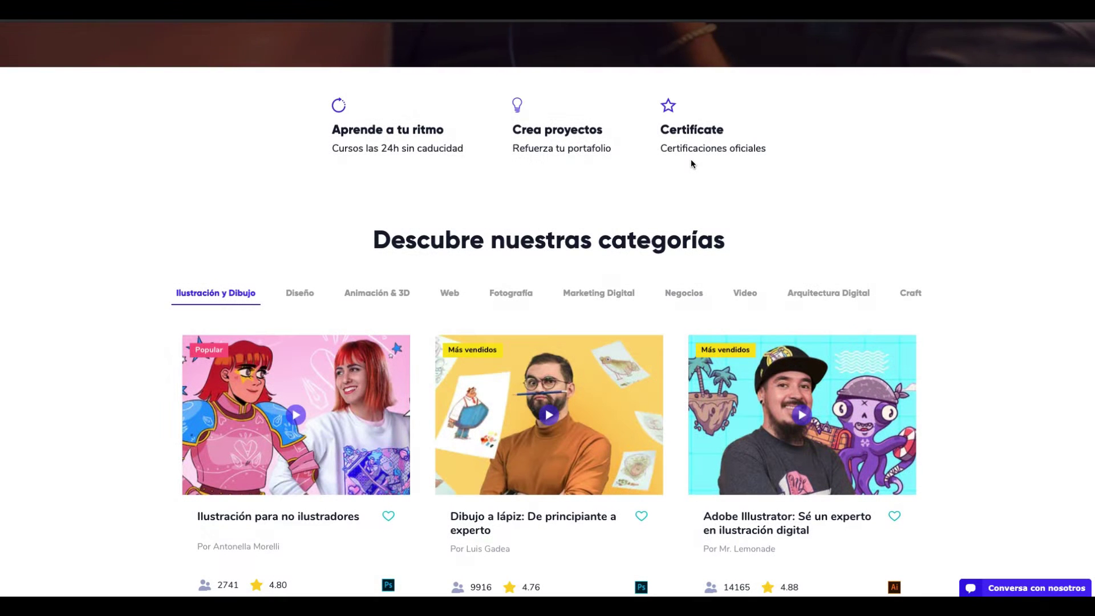
scroll(691, 164, down, 1)
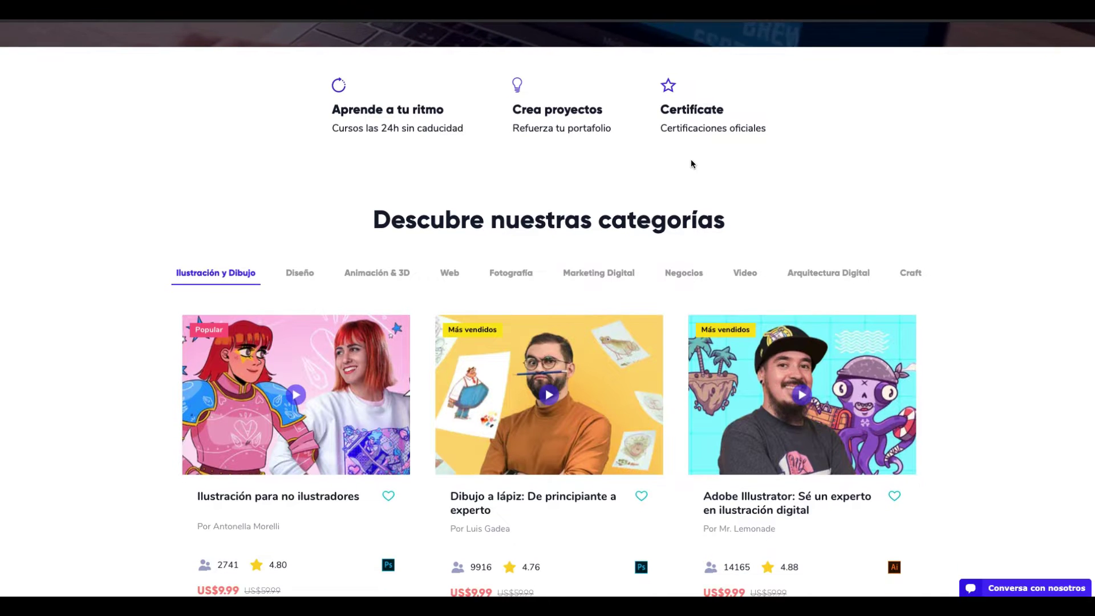
scroll(690, 164, down, 1)
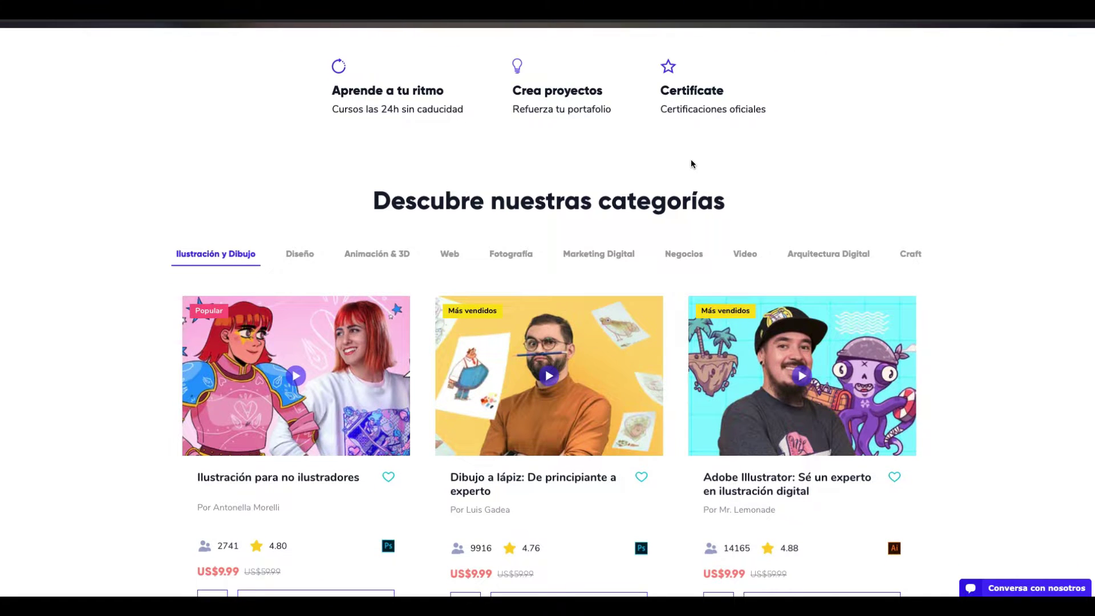
scroll(691, 164, down, 2)
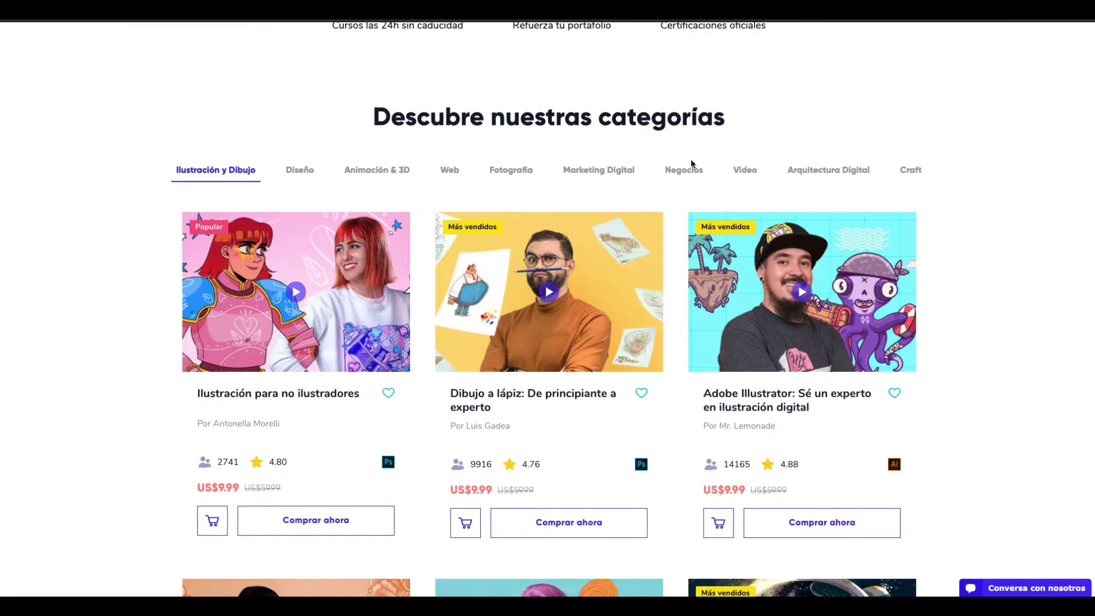
scroll(690, 164, down, 1)
scroll(691, 164, down, 1)
mouse_move(802, 212)
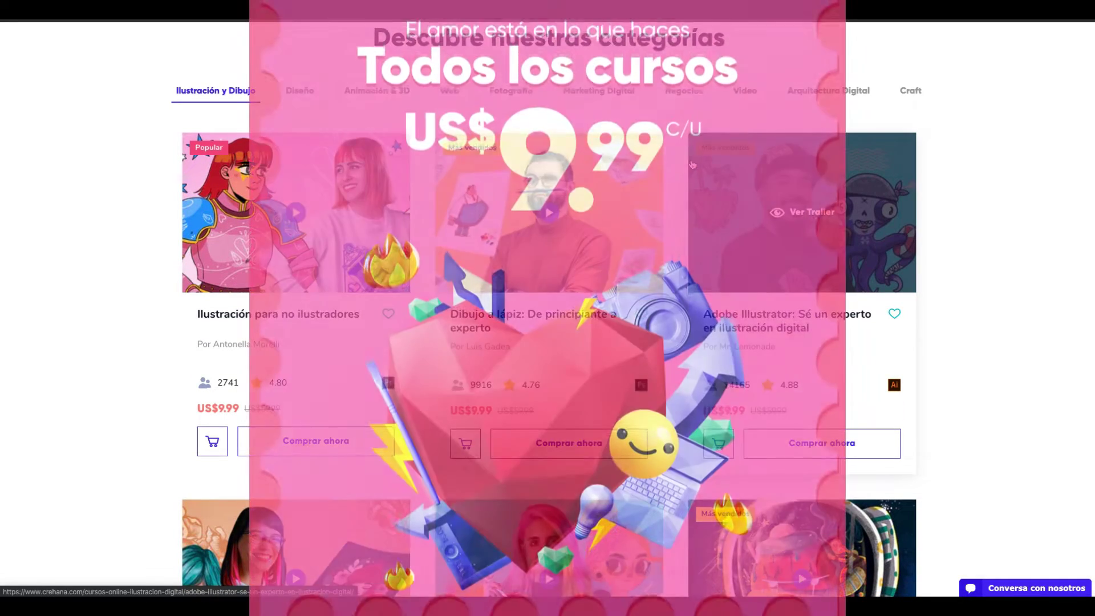
scroll(690, 164, down, 1)
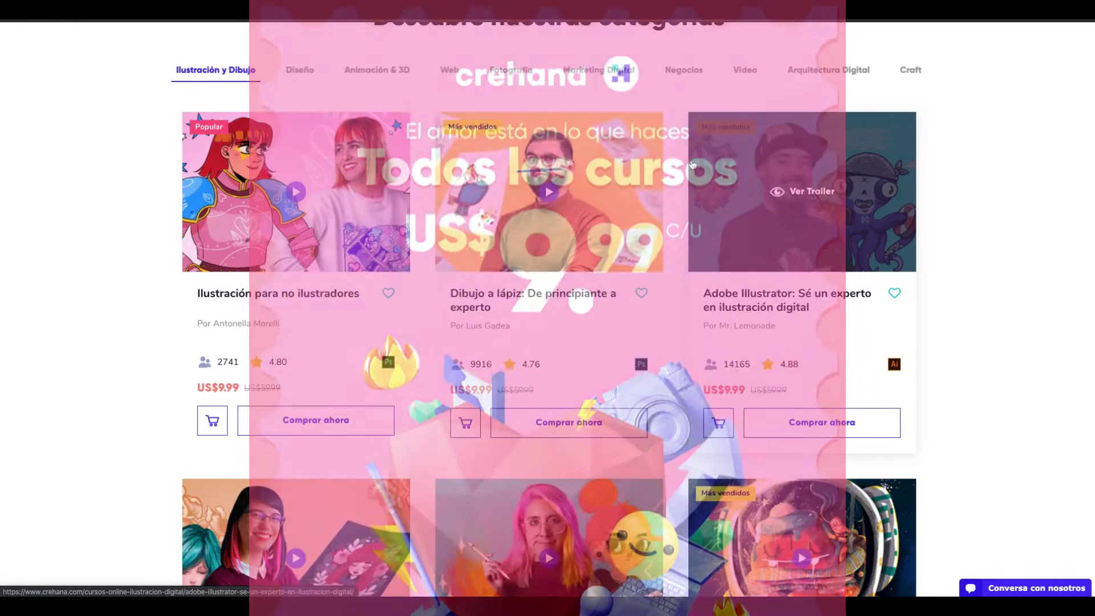
scroll(691, 165, down, 1)
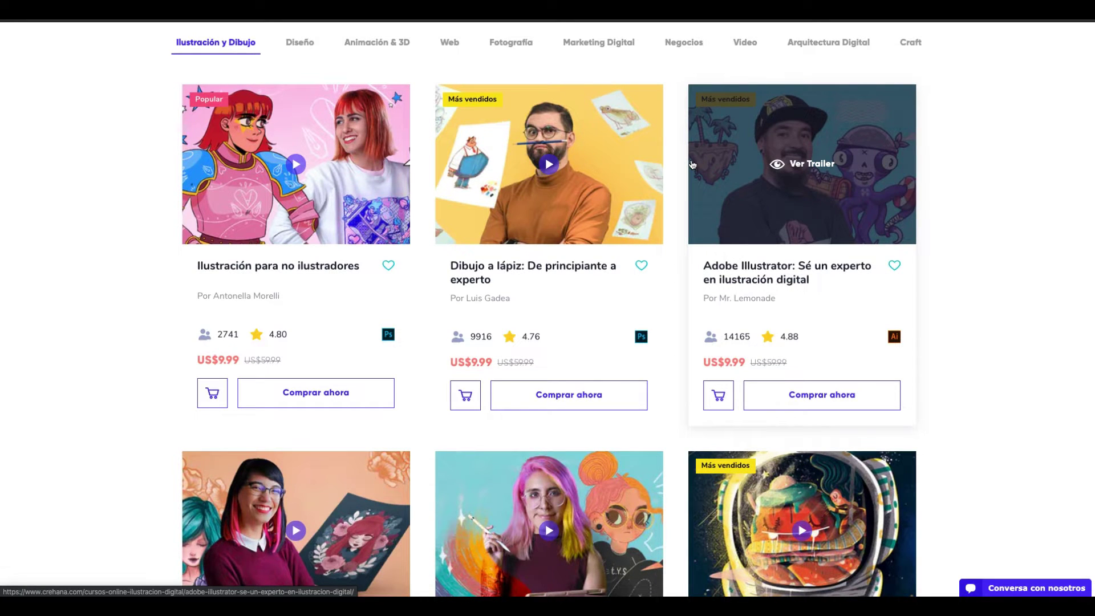
scroll(691, 164, down, 2)
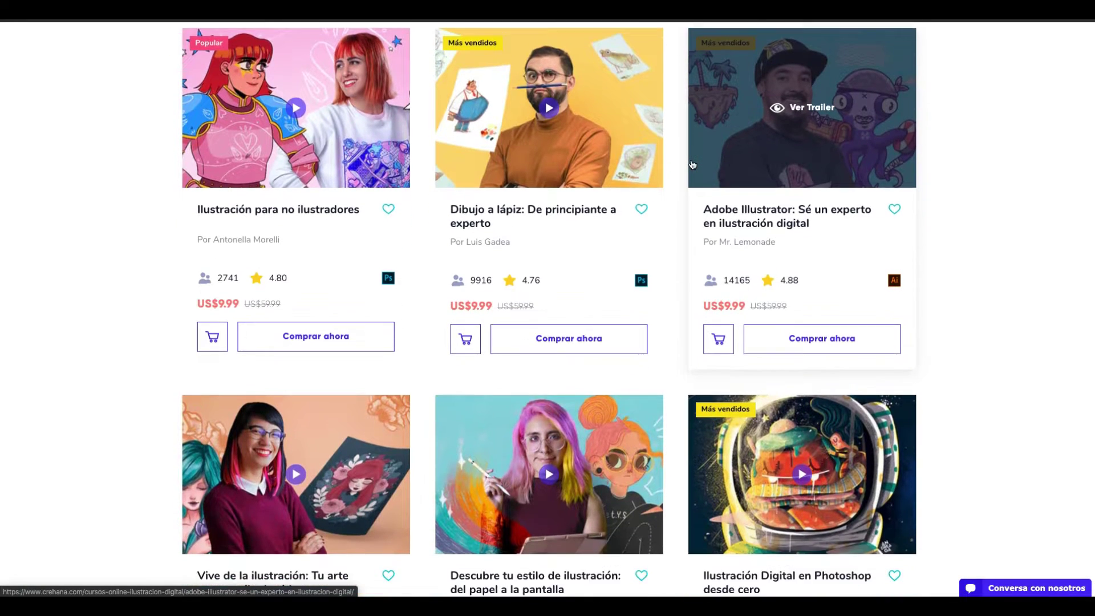
scroll(692, 164, down, 1)
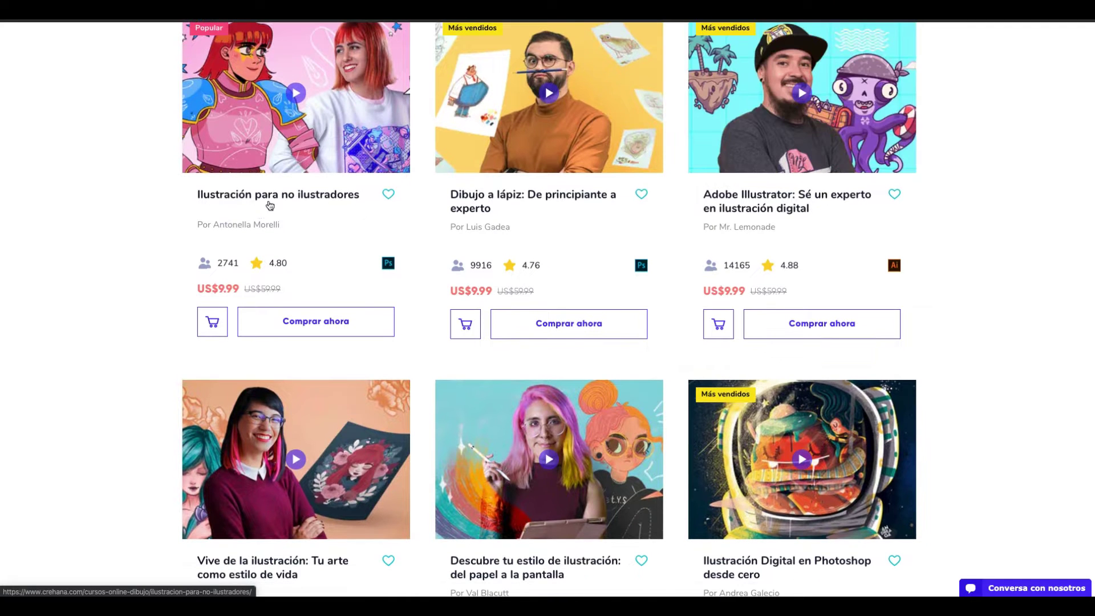
scroll(194, 225, down, 1)
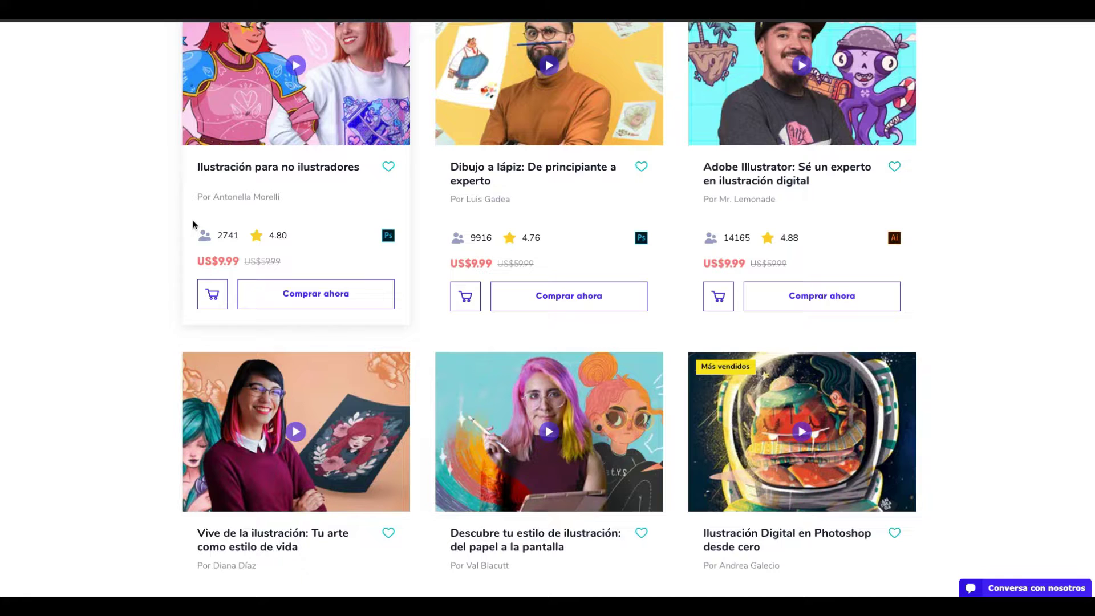
scroll(194, 225, down, 2)
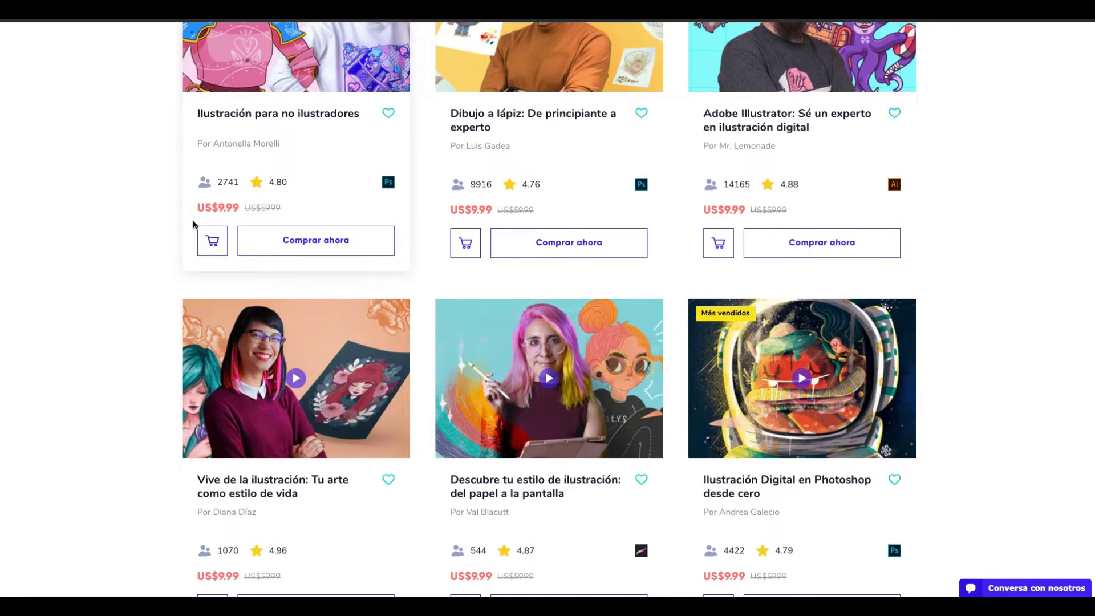
scroll(194, 224, down, 1)
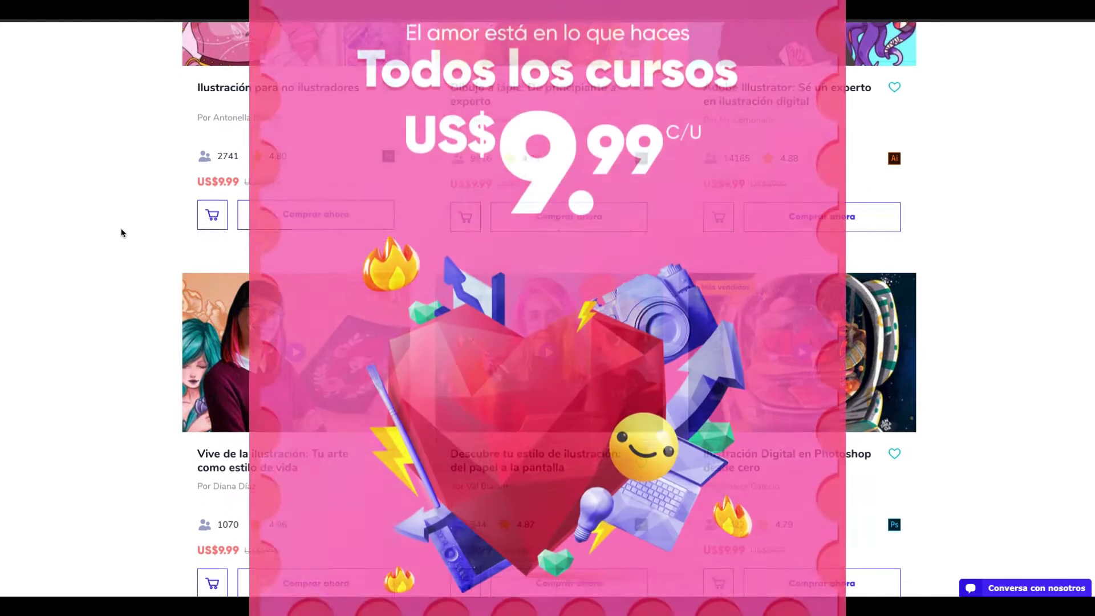
scroll(122, 232, down, 1)
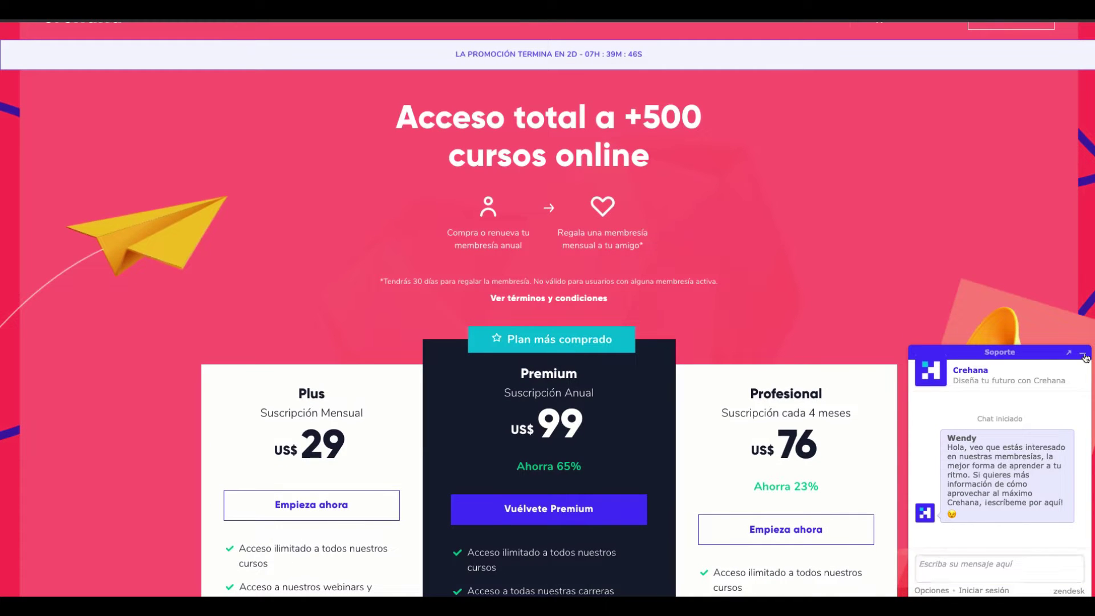
Minimise the support chat and scroll through the Plus, Premium and Profesional plan prices.
click(1080, 358)
scroll(823, 336, down, 2)
scroll(823, 337, down, 1)
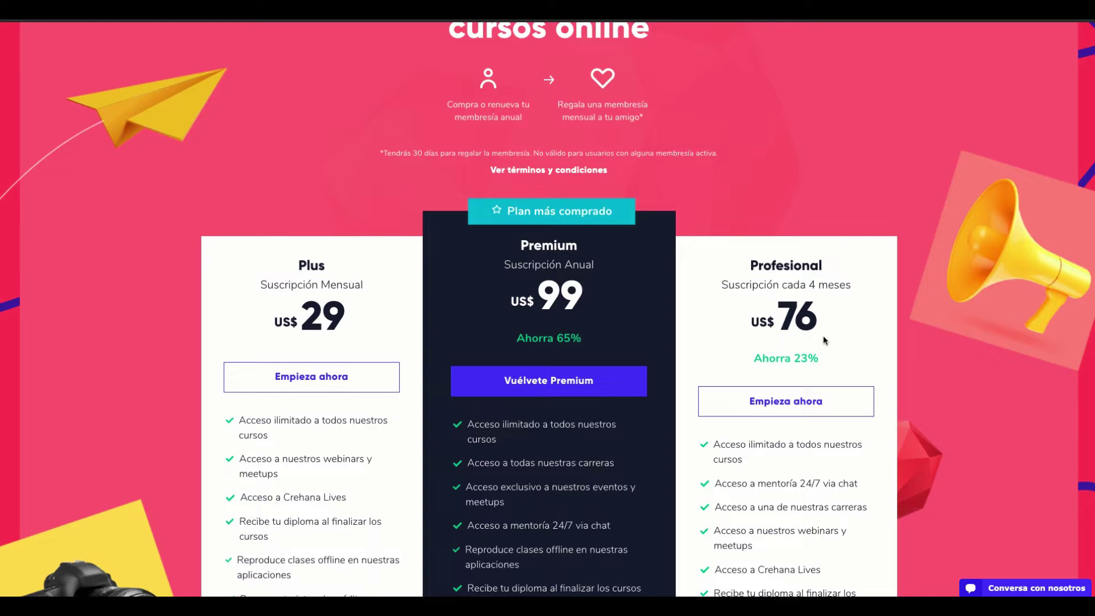
scroll(823, 336, down, 1)
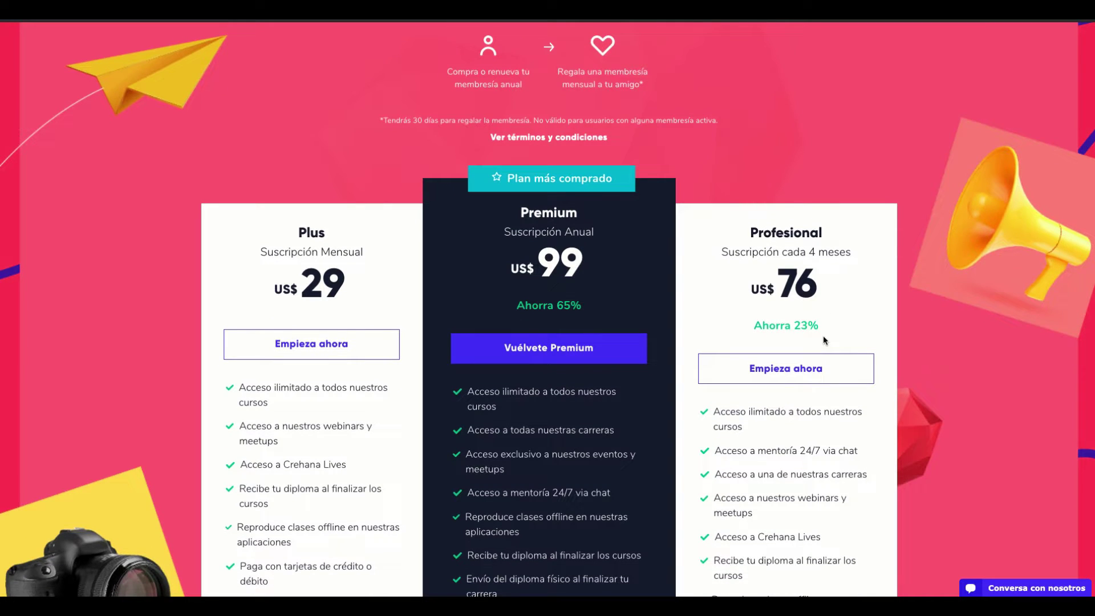
scroll(823, 337, down, 2)
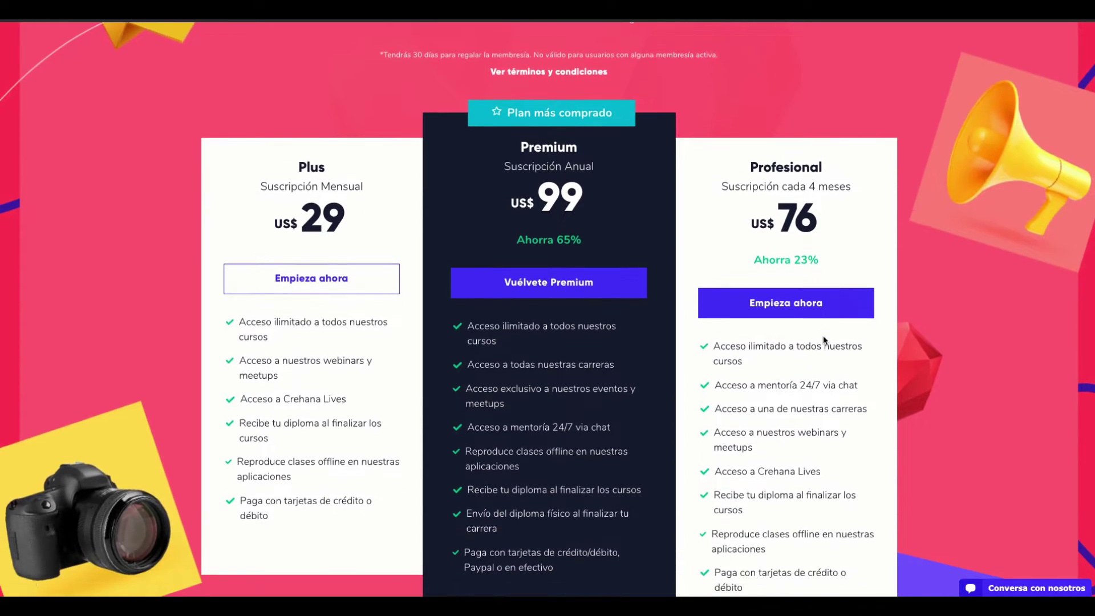
scroll(822, 336, down, 1)
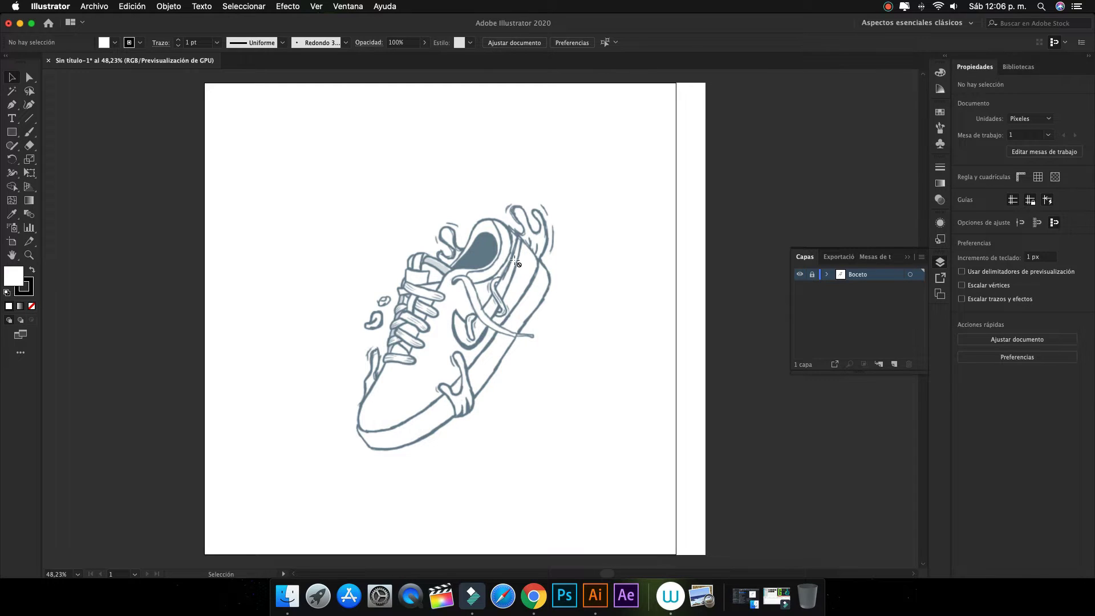
Disable Ajustar al píxel and add a new layer named Trazados above Boceto.
click(317, 7)
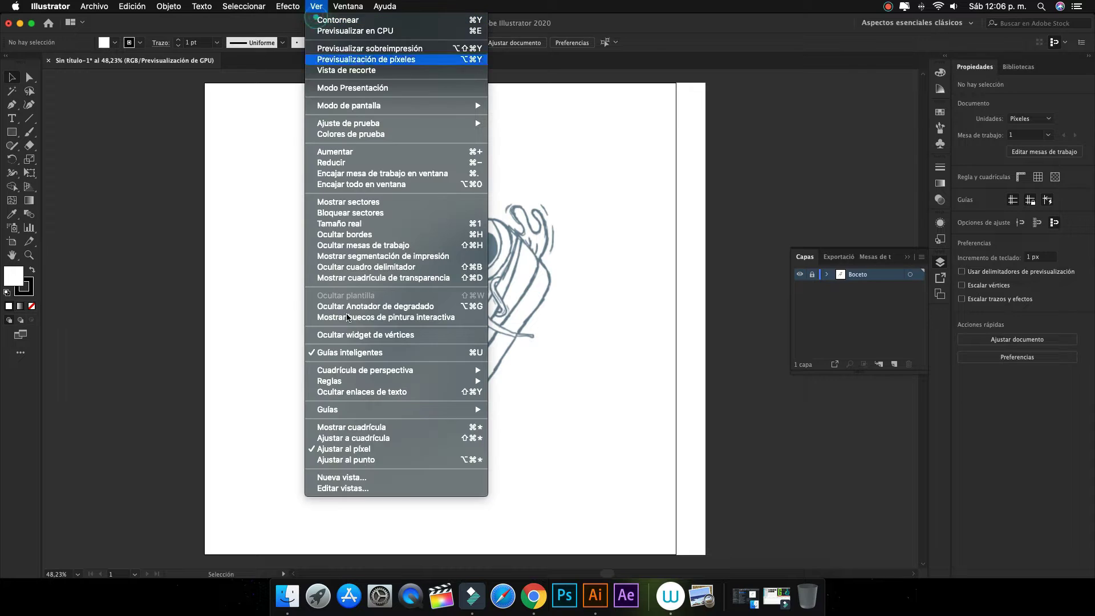
click(358, 449)
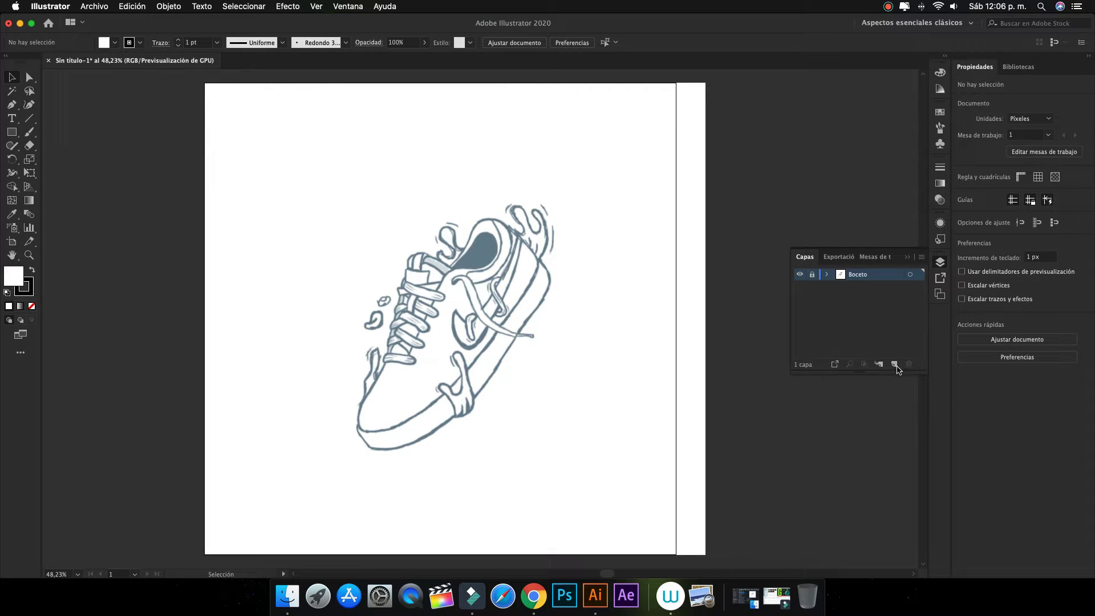
click(894, 364)
double_click(858, 274)
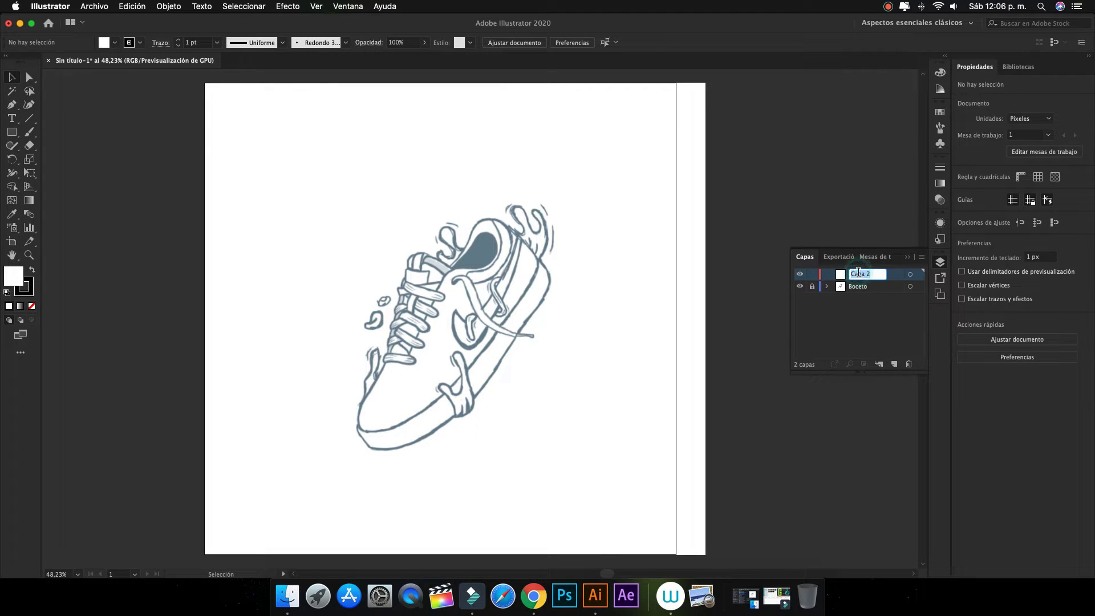
key(BackSpace)
key(Return)
Set the fill to None and the stroke colour to #24242D.
click(32, 305)
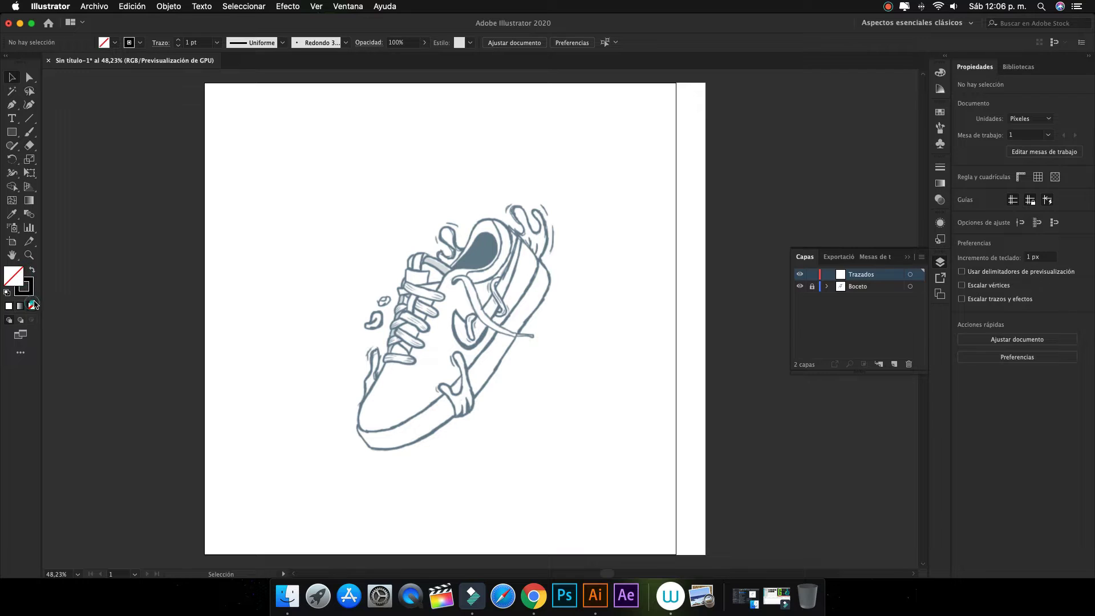
double_click(24, 286)
drag(698, 331, 699, 279)
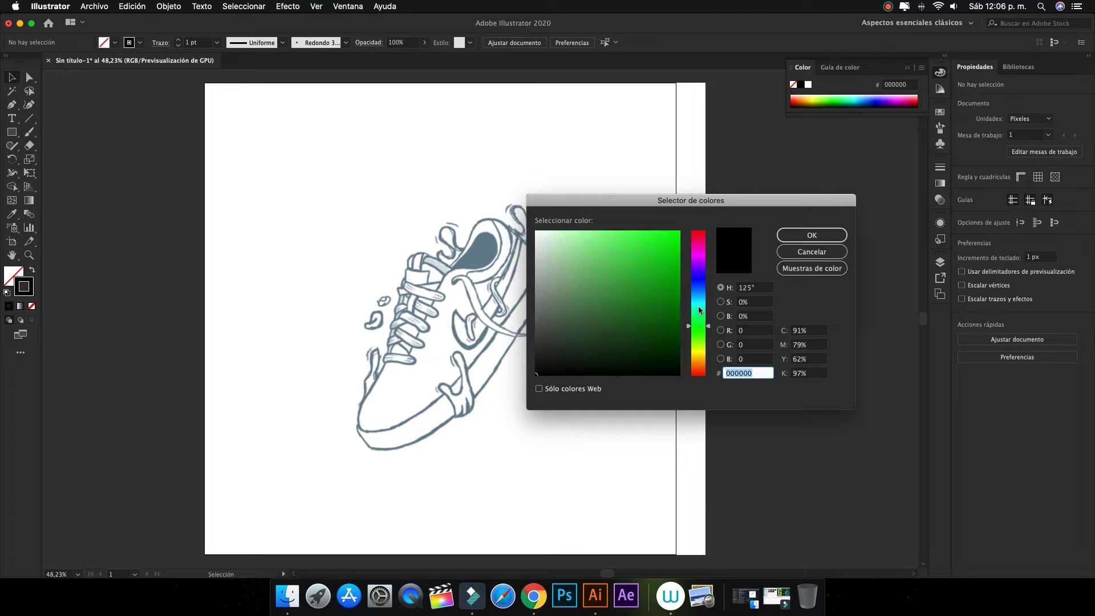
click(565, 349)
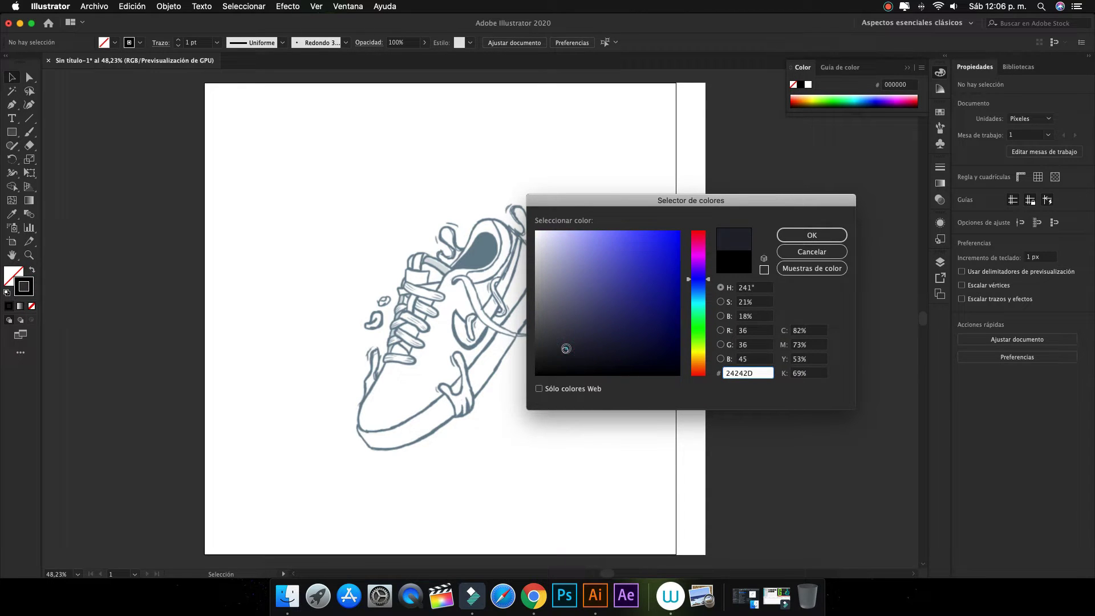
click(812, 234)
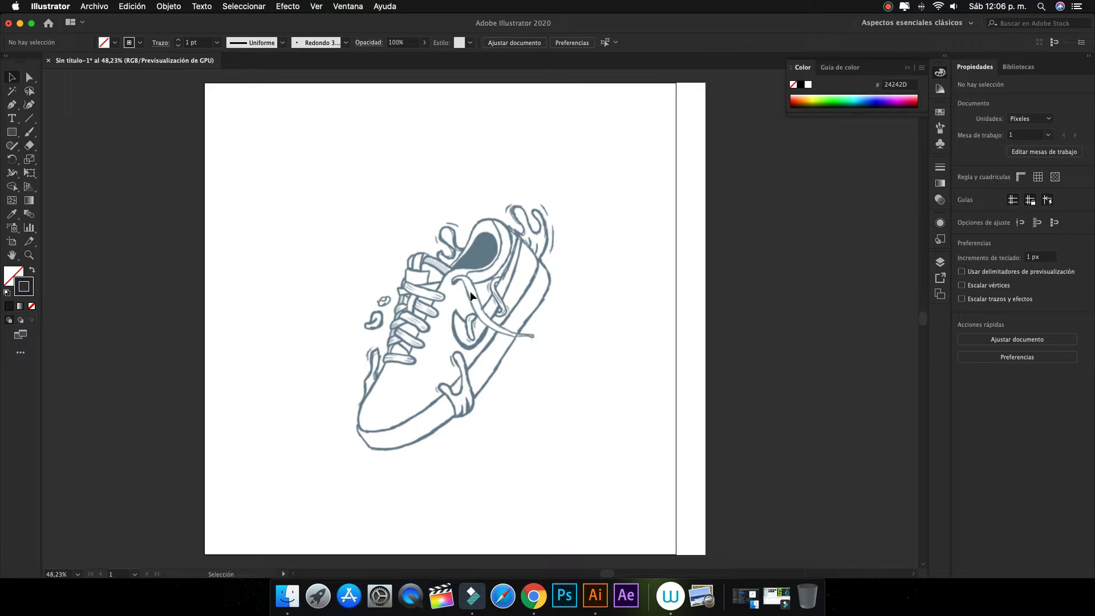
Trace the swoosh outline with the Pen tool over the sketch.
scroll(471, 295, down, 1)
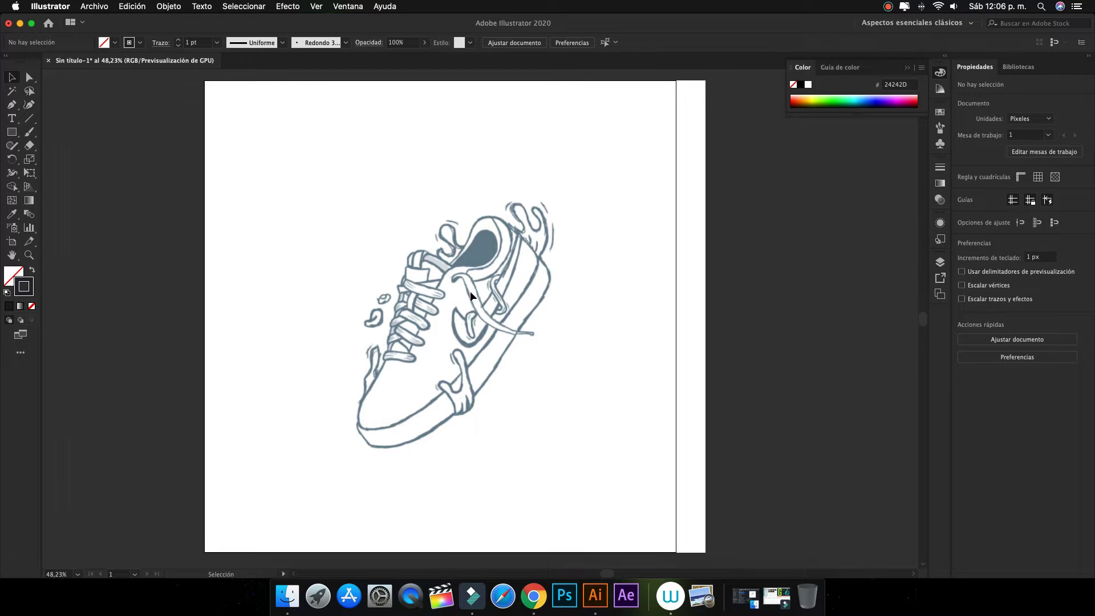
scroll(471, 295, up, 3)
scroll(471, 295, up, 2)
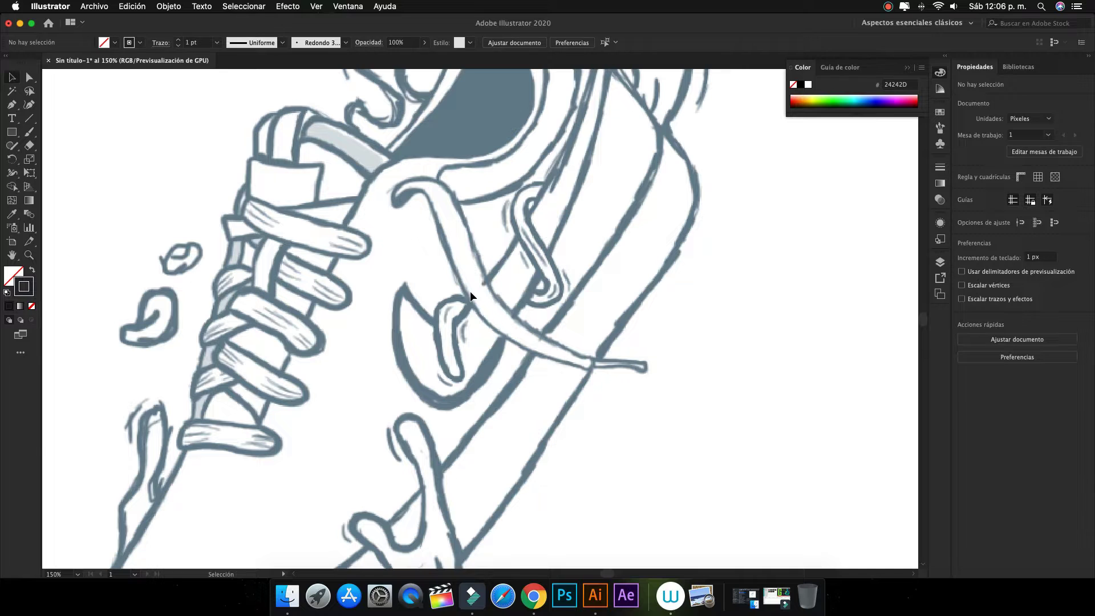
scroll(470, 295, up, 1)
key(p)
click(468, 303)
click(376, 278)
drag(435, 434, 533, 442)
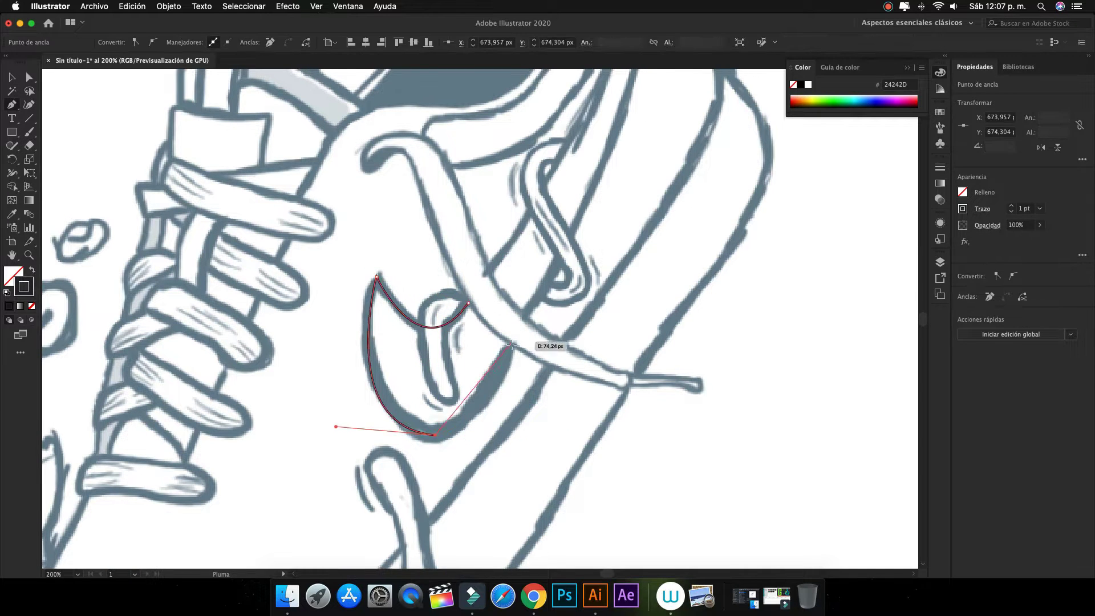
click(512, 345)
Outline the side line and the long lace running across the shoe's side.
click(491, 269)
scroll(567, 174, up, 5)
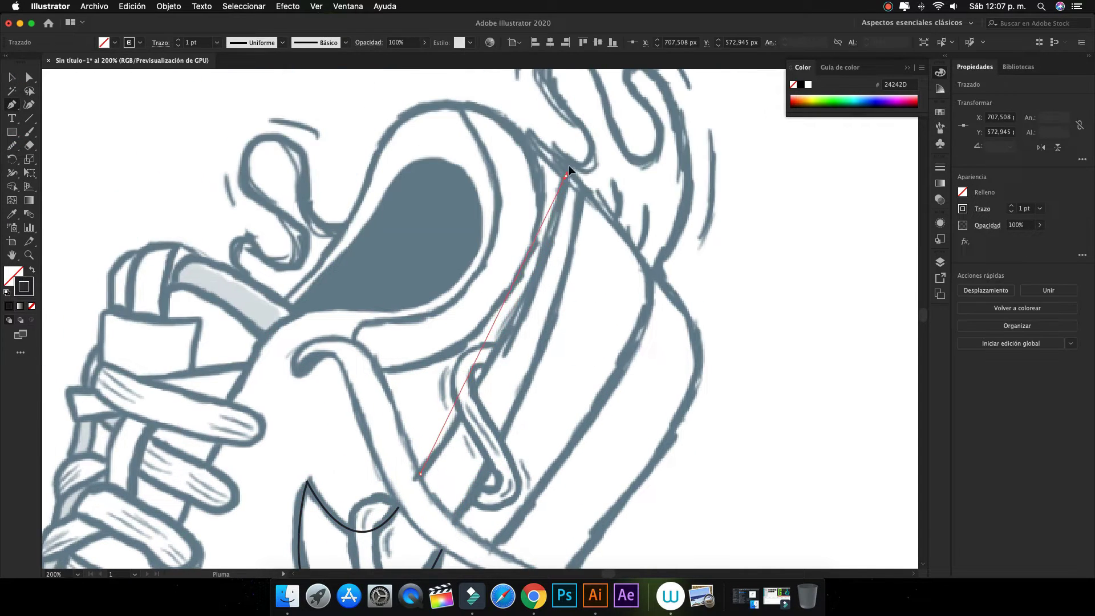
scroll(568, 169, down, 1)
click(505, 196)
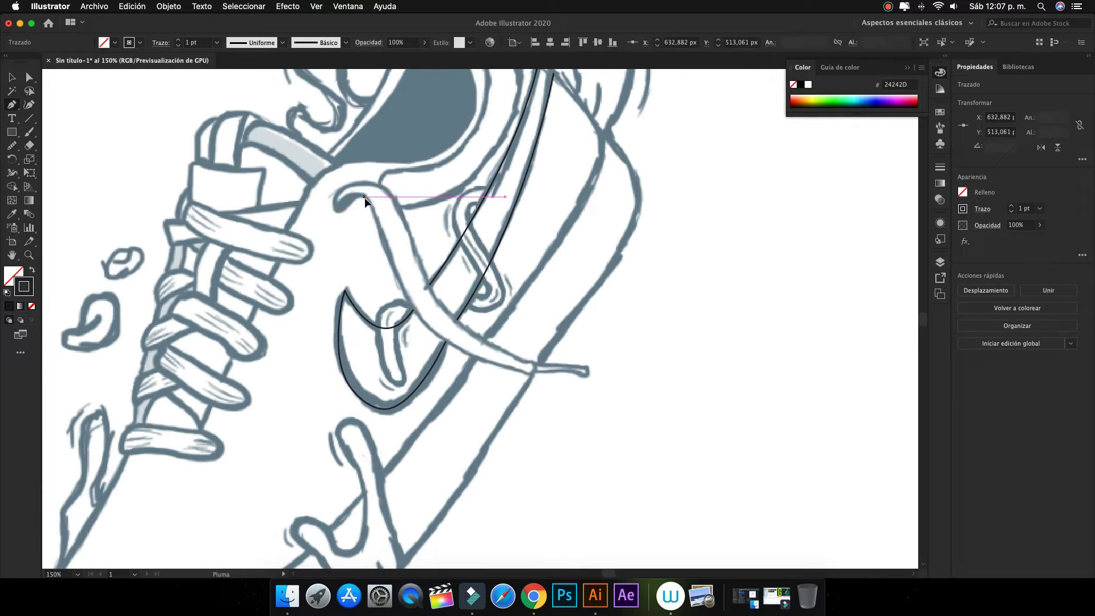
click(401, 285)
drag(534, 362, 631, 391)
click(532, 373)
drag(440, 341, 415, 250)
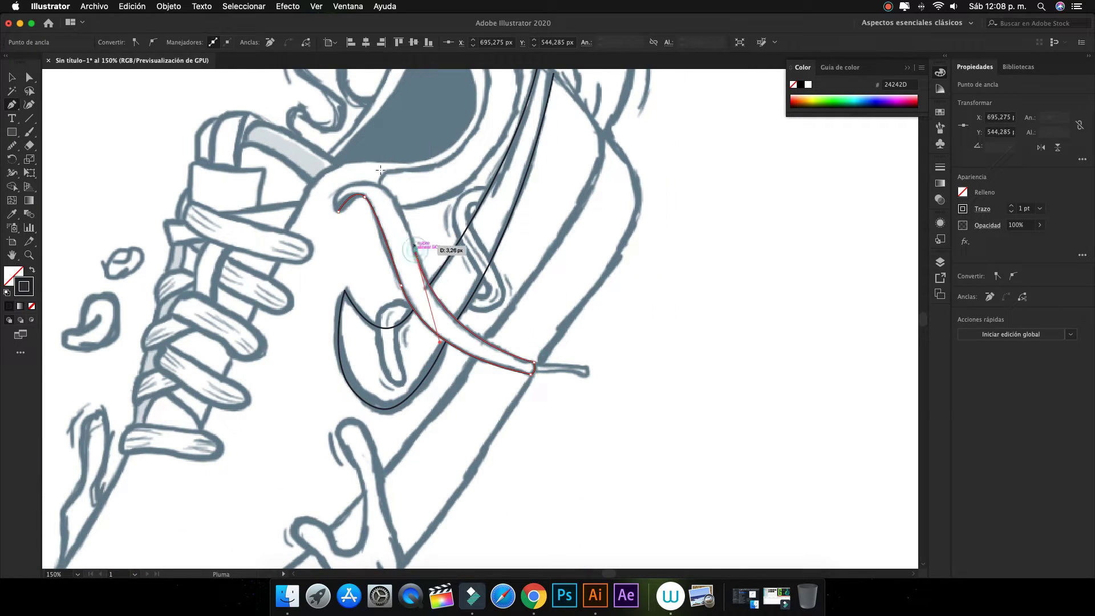
click(339, 211)
Trace the inner loop of the swoosh as a closed curved path.
key(super+plus)
click(387, 298)
click(342, 343)
drag(375, 405, 405, 406)
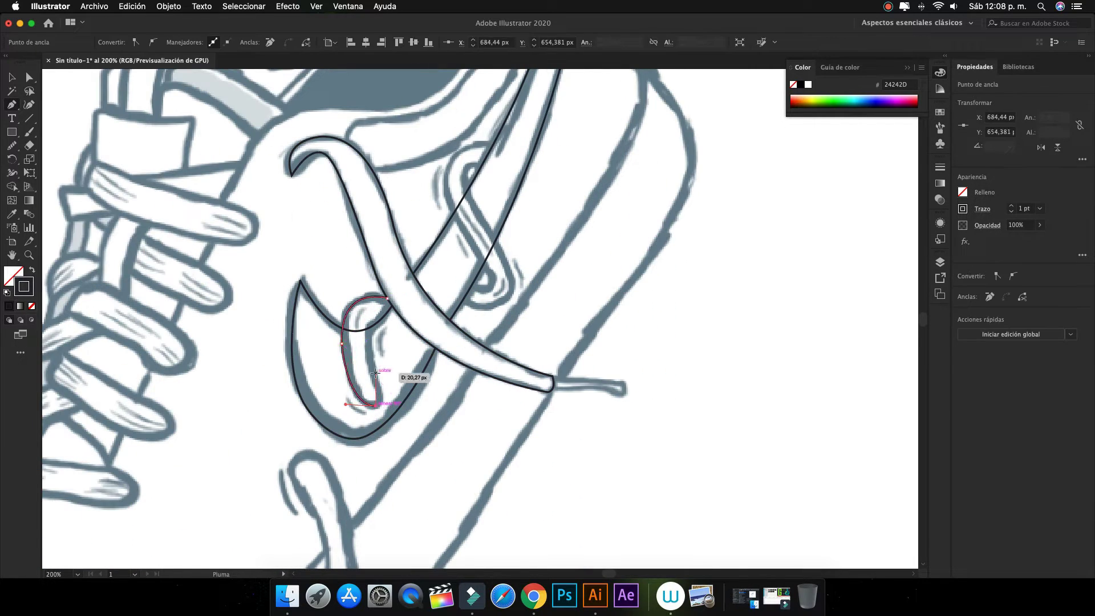
click(388, 298)
Outline the small lace loop on the side, ending where it meets the line.
scroll(457, 286, up, 3)
click(495, 216)
mouse_move(461, 298)
mouse_down()
mouse_move(487, 365)
mouse_move(572, 329)
mouse_up()
key(super+plus)
click(436, 378)
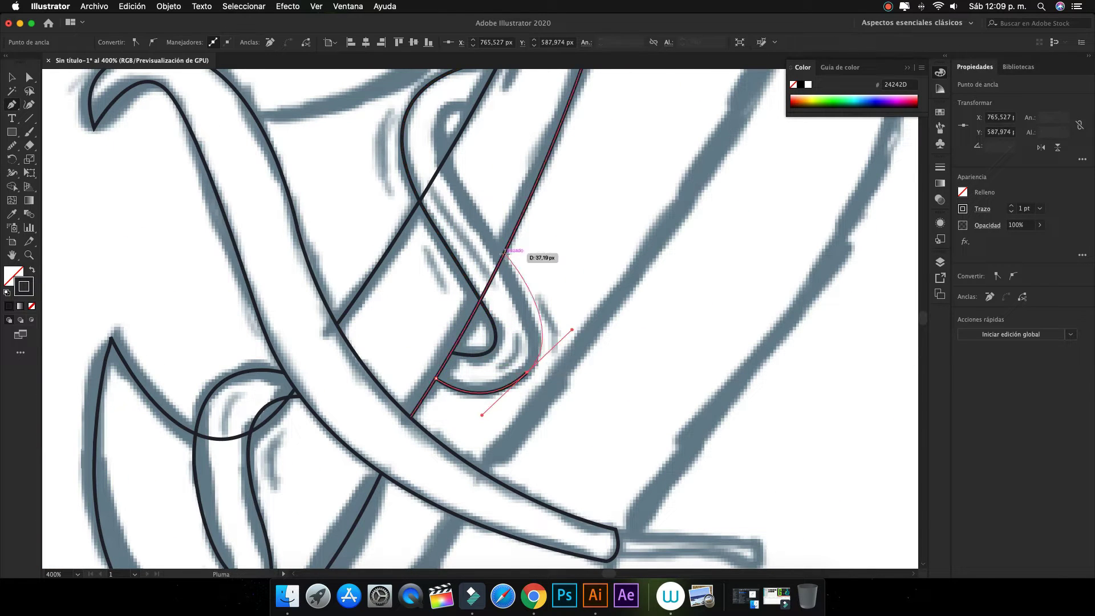
click(504, 254)
key(super+minus)
key(super+minus)
key(super+minus)
click(450, 249)
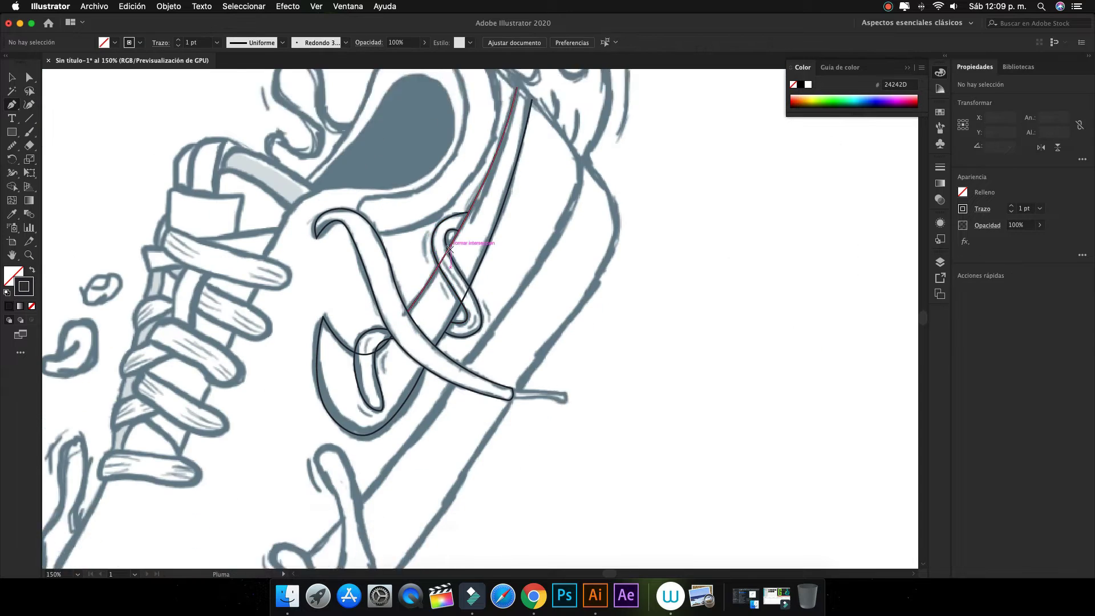
Trace the toe outline around the front and up along the sole edge.
scroll(450, 250, down, 5)
scroll(450, 250, left, 5)
click(300, 262)
drag(230, 473, 260, 474)
drag(480, 361, 640, 215)
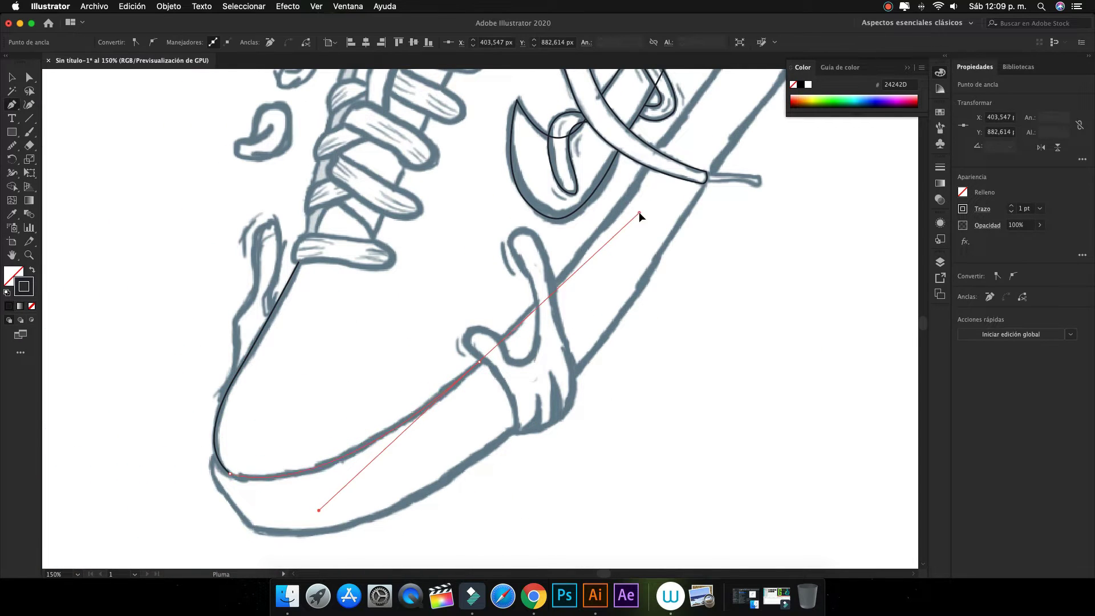
scroll(640, 215, up, 5)
drag(578, 128, 573, 206)
scroll(528, 177, up, 3)
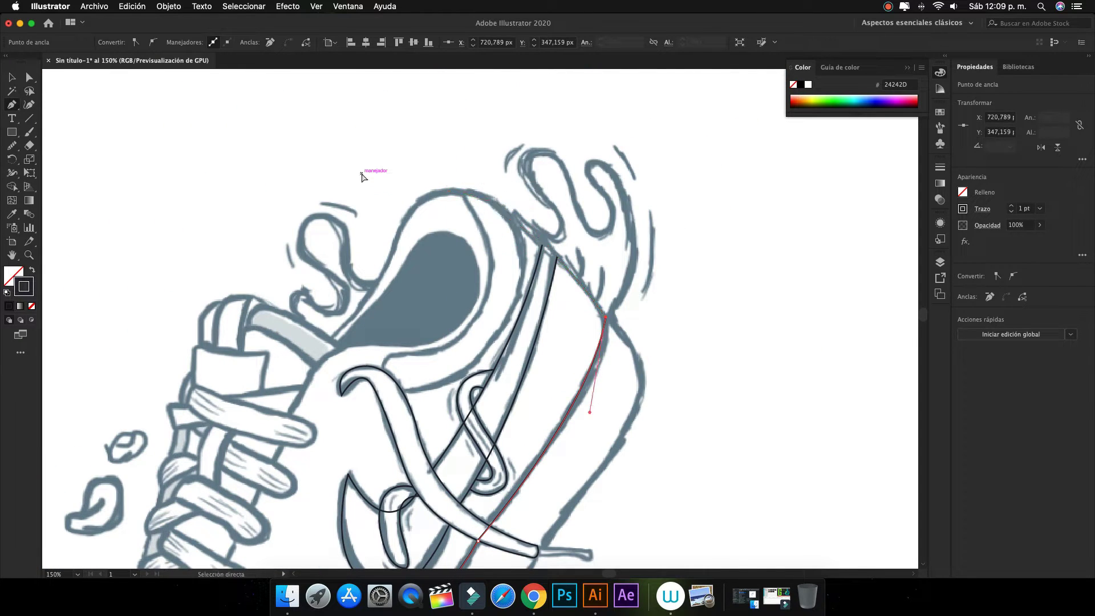
Continue the outline around the heel collar, ending near the tongue.
key(super+plus)
click(411, 233)
drag(296, 157, 342, 157)
click(203, 221)
scroll(238, 388, left, 5)
drag(273, 380, 239, 388)
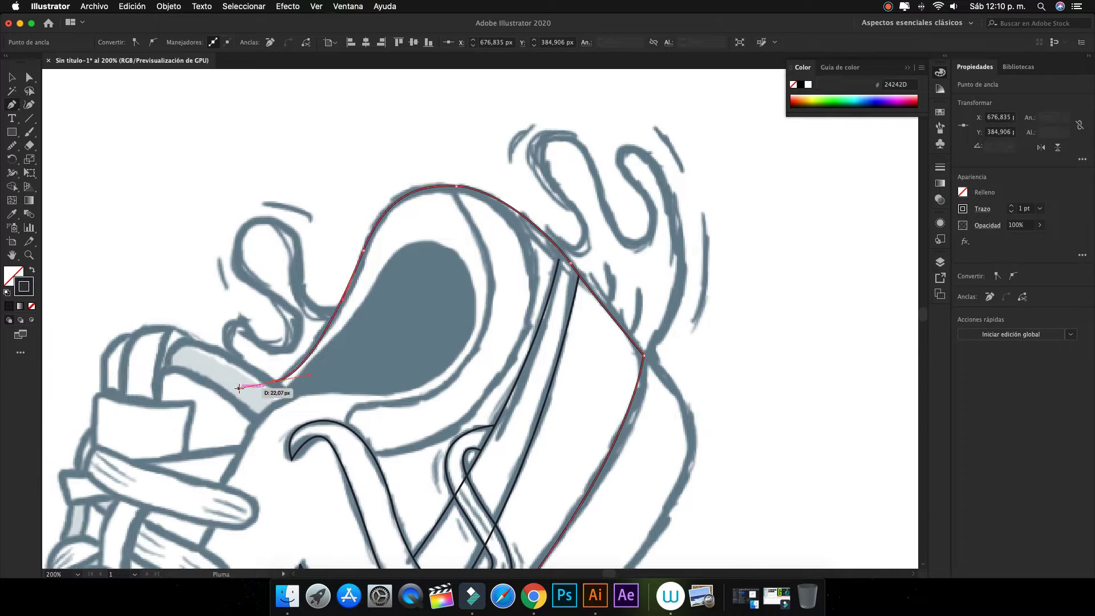
scroll(239, 387, down, 5)
Outline the dark shoe opening and the pull tab loop.
click(353, 375)
drag(466, 281, 522, 281)
scroll(522, 283, up, 3)
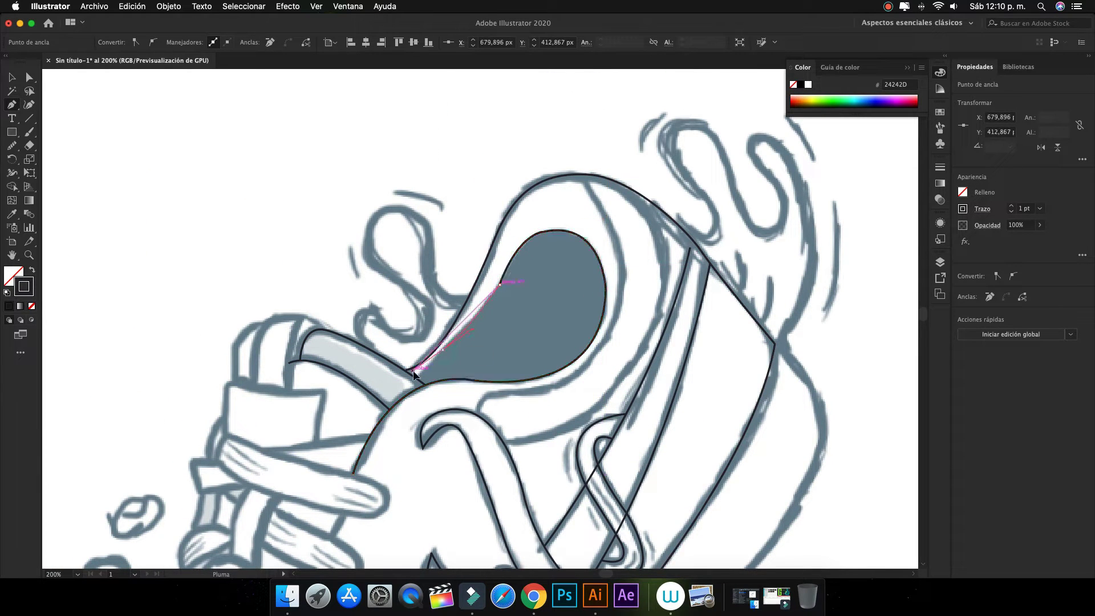
click(413, 371)
scroll(420, 384, down, 3)
scroll(420, 383, left, 3)
click(343, 299)
drag(363, 228, 386, 229)
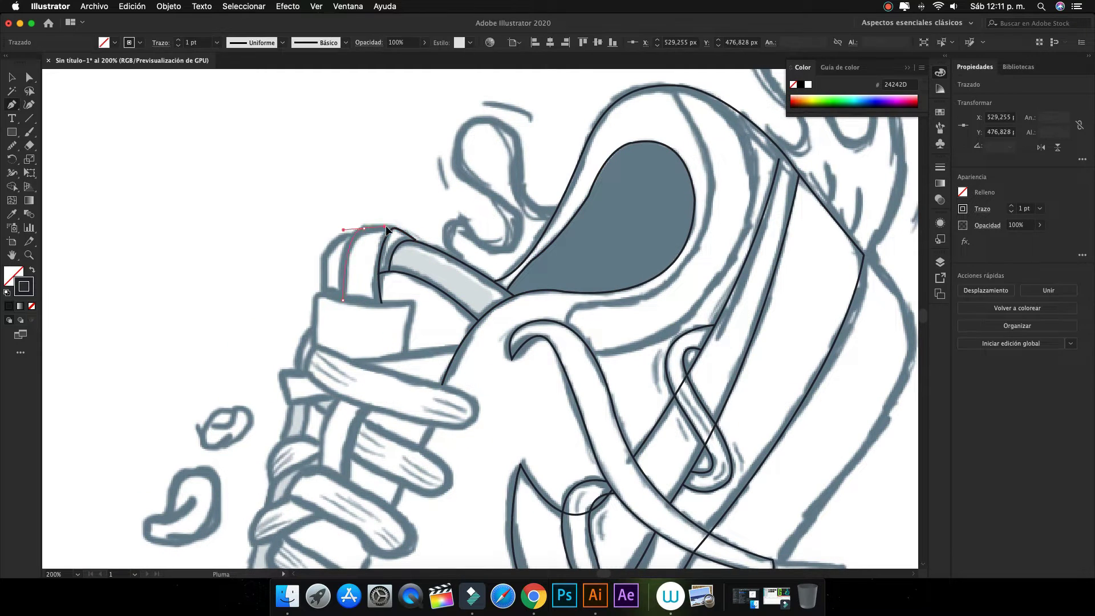
click(381, 302)
Trace the box shape with a curved edge and a bottom edge.
click(317, 295)
click(415, 302)
drag(410, 363, 413, 372)
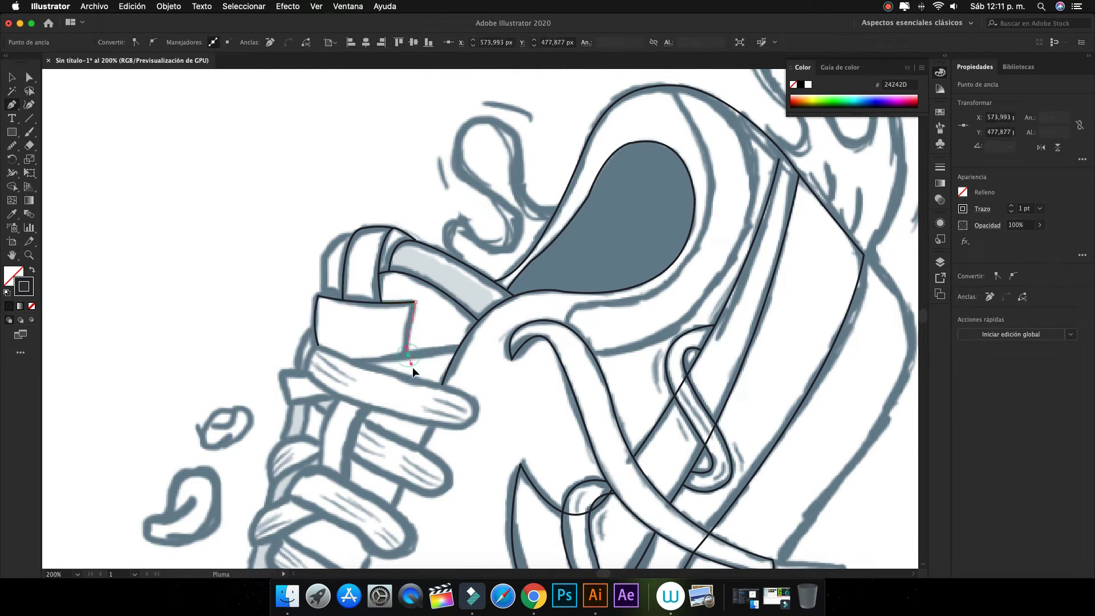
click(456, 349)
scroll(365, 285, down, 3)
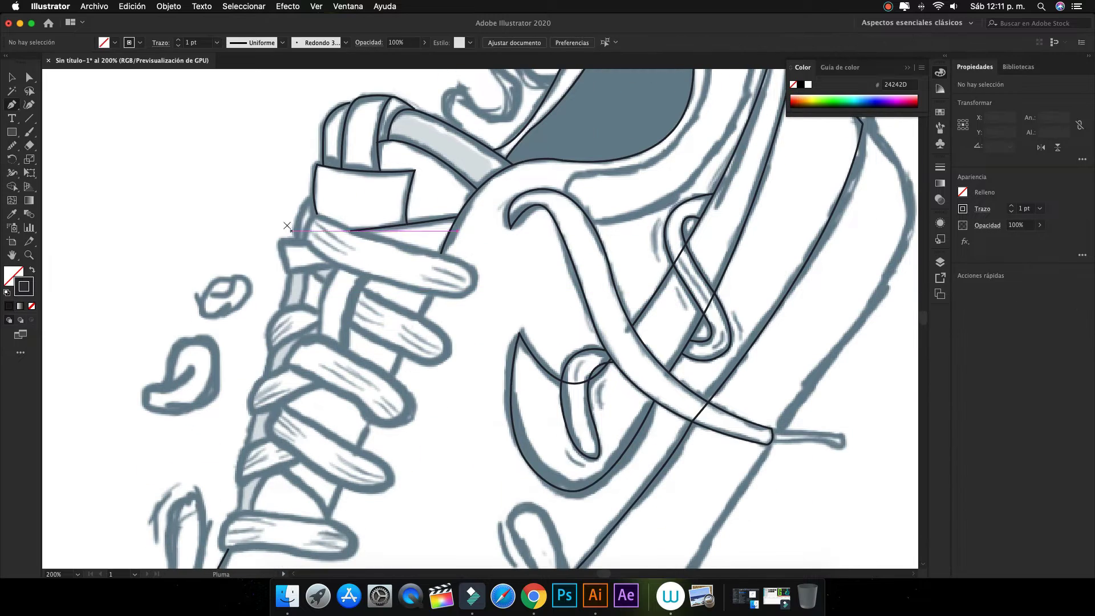
Trace the uppermost lace as a closed outline.
click(305, 243)
drag(323, 217, 342, 219)
click(422, 253)
drag(477, 281, 476, 291)
click(433, 294)
click(391, 283)
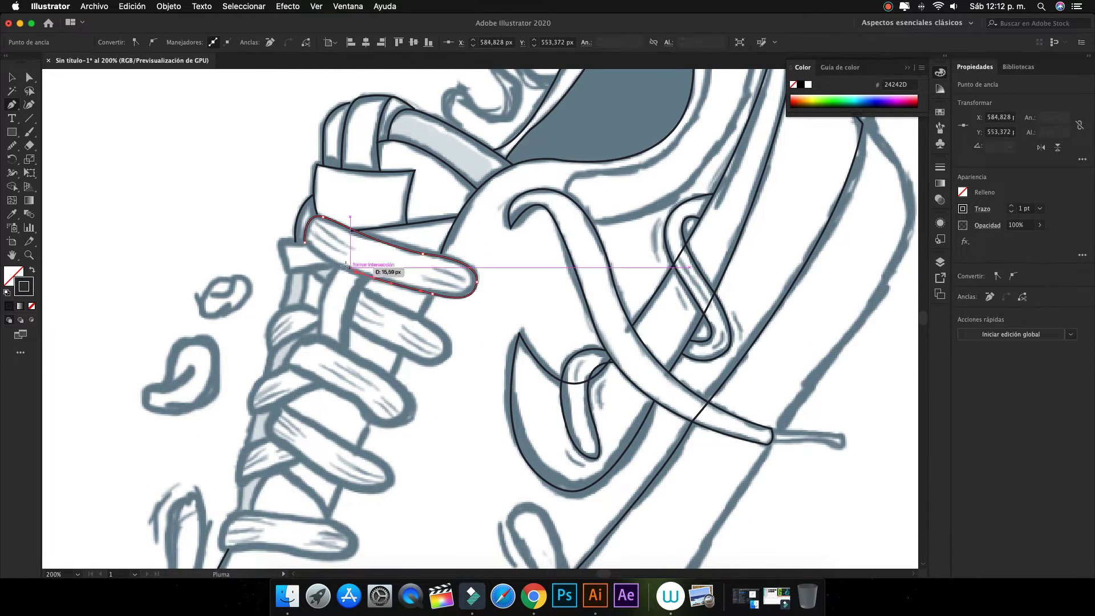
click(346, 266)
click(305, 242)
super+click(285, 221)
Outline the next lace's tip and the tongue edge beside it.
key(super+plus)
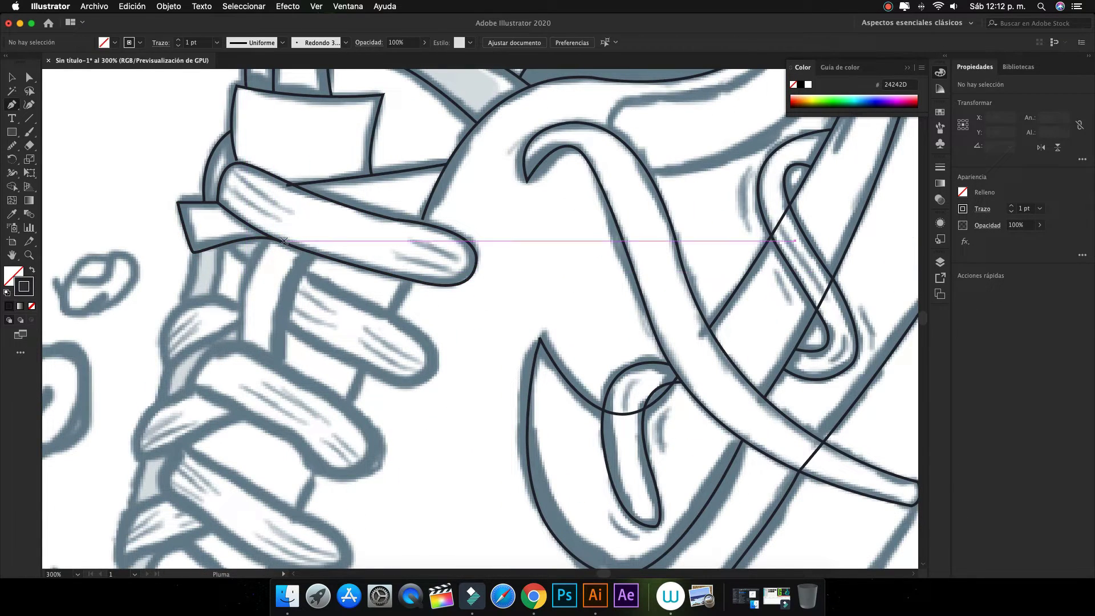
click(303, 270)
click(399, 318)
drag(432, 372, 418, 405)
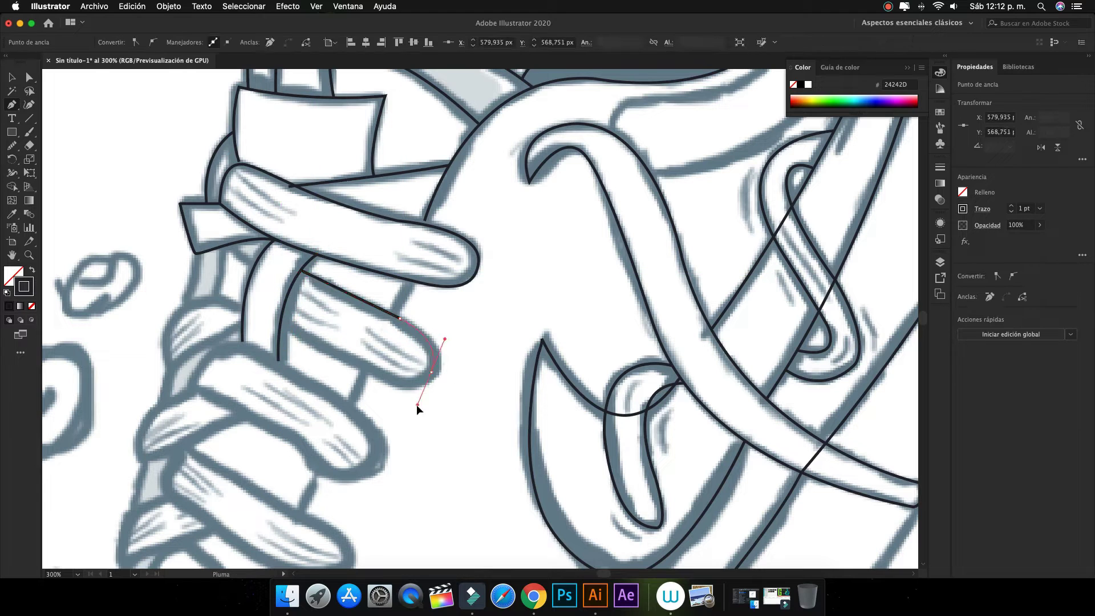
key(super+0)
key(super+plus)
drag(260, 295, 246, 356)
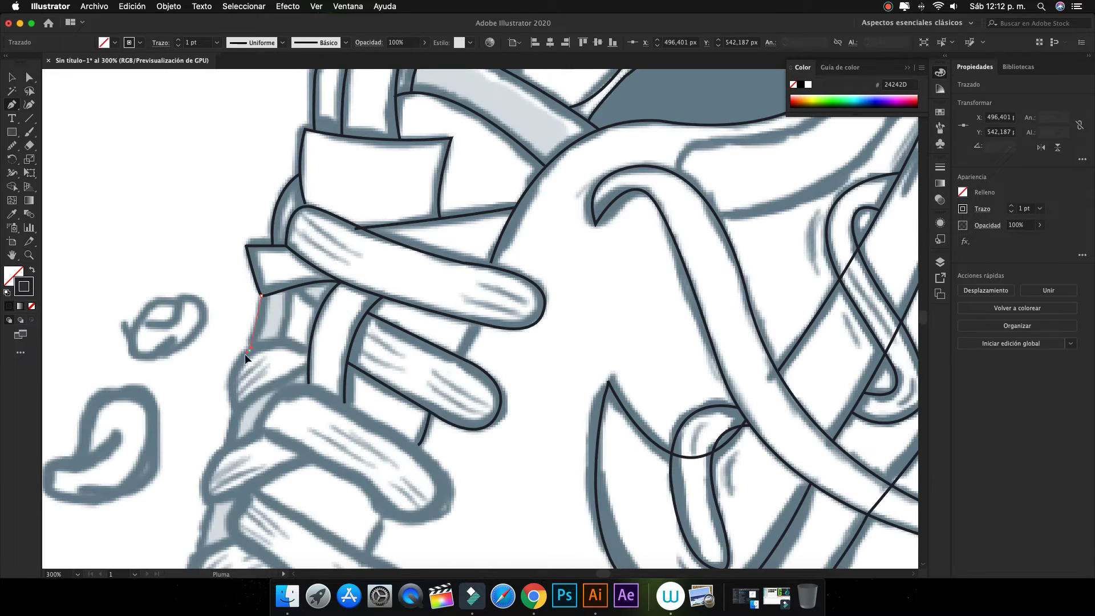
click(261, 345)
drag(236, 412, 249, 438)
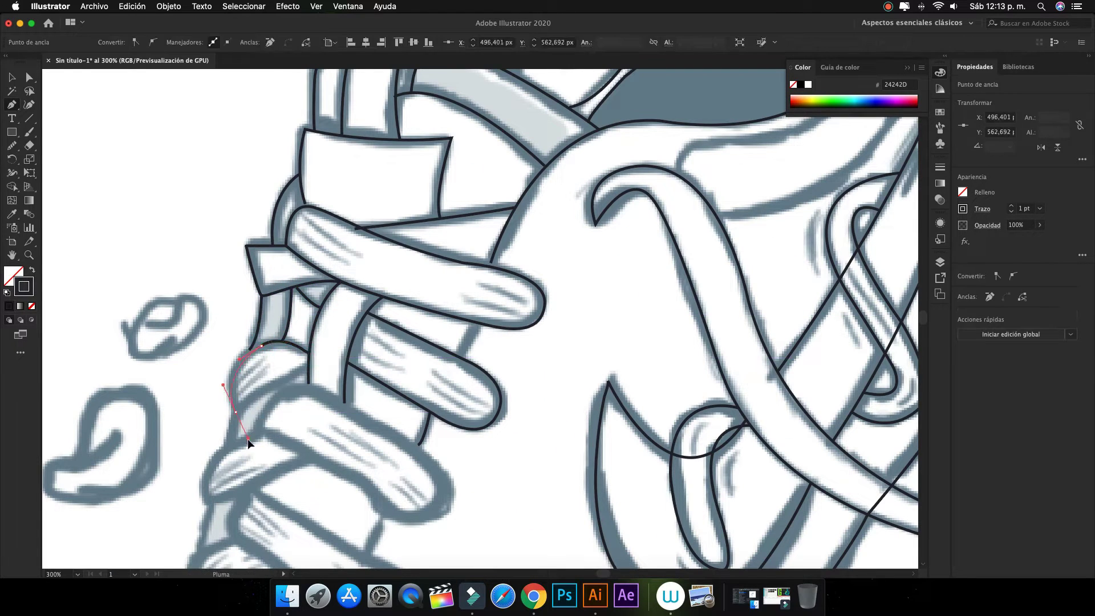
Trace the lower lace edge around to its end.
scroll(365, 371, down, 4)
click(409, 329)
drag(461, 407, 446, 429)
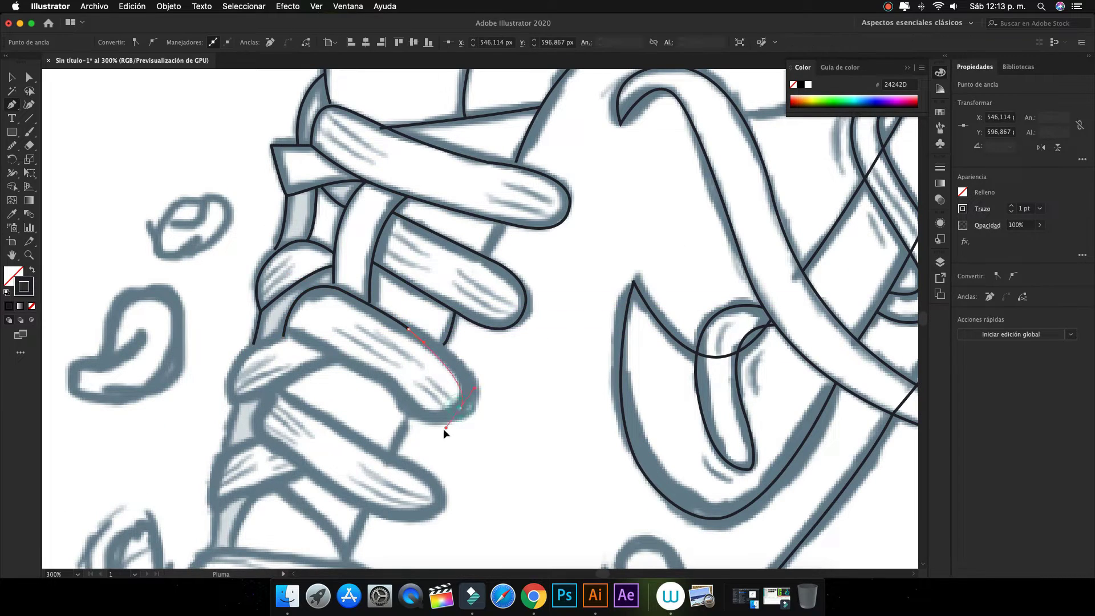
click(288, 342)
key(super+0)
key(super+plus)
drag(371, 315, 410, 304)
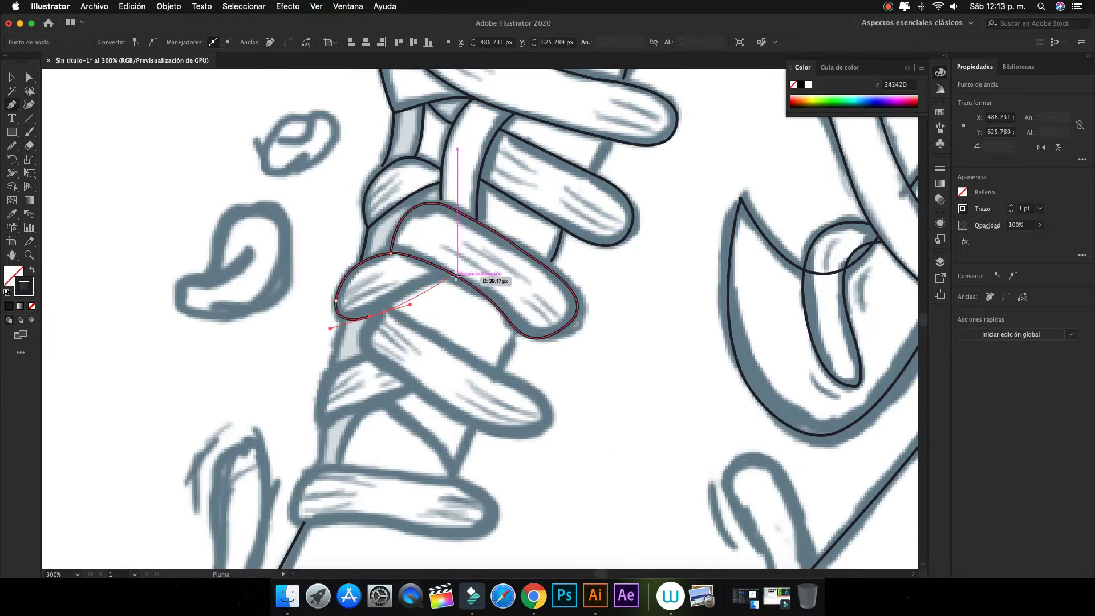
click(456, 276)
Outline the small lace tip as a closed path.
key(super+plus)
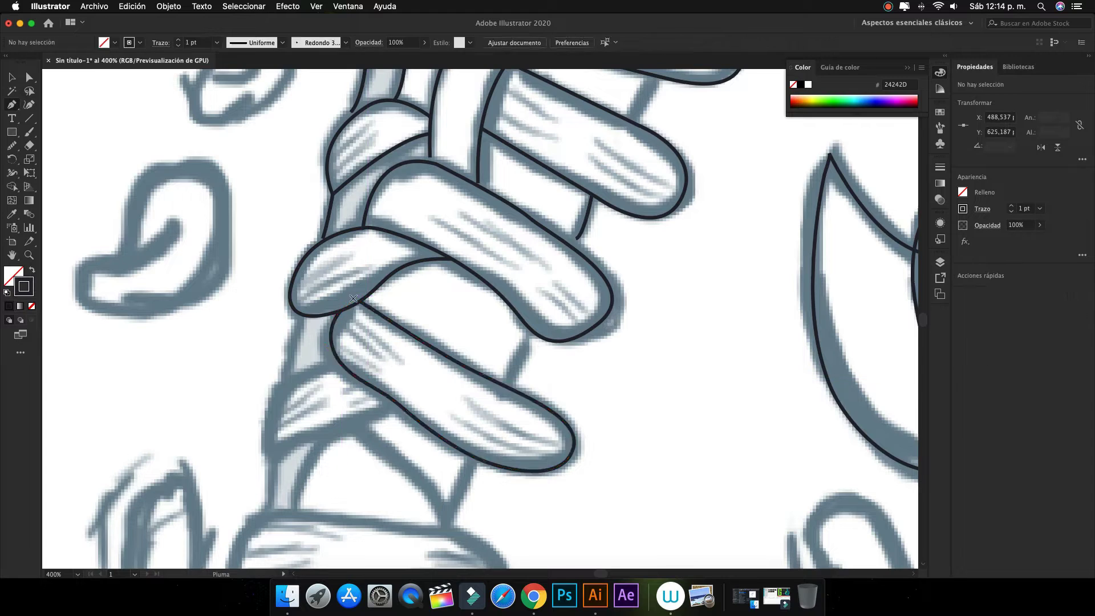
key(super+minus)
click(343, 364)
click(336, 399)
scroll(382, 342, down, 4)
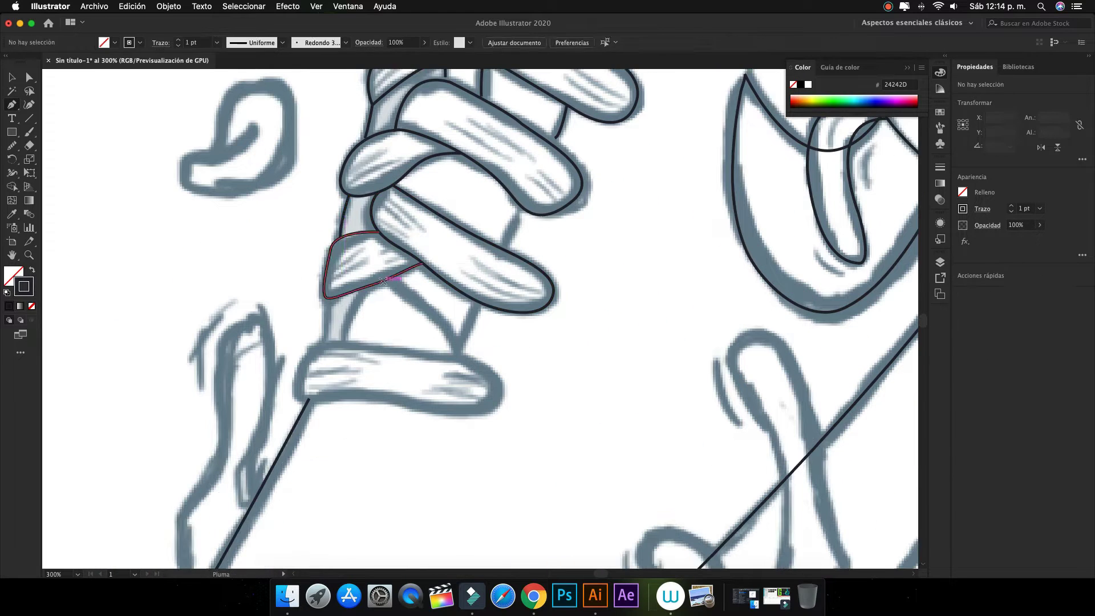
click(343, 339)
Trace the bottom lace as a closed outline.
click(457, 354)
click(365, 397)
click(432, 409)
click(493, 379)
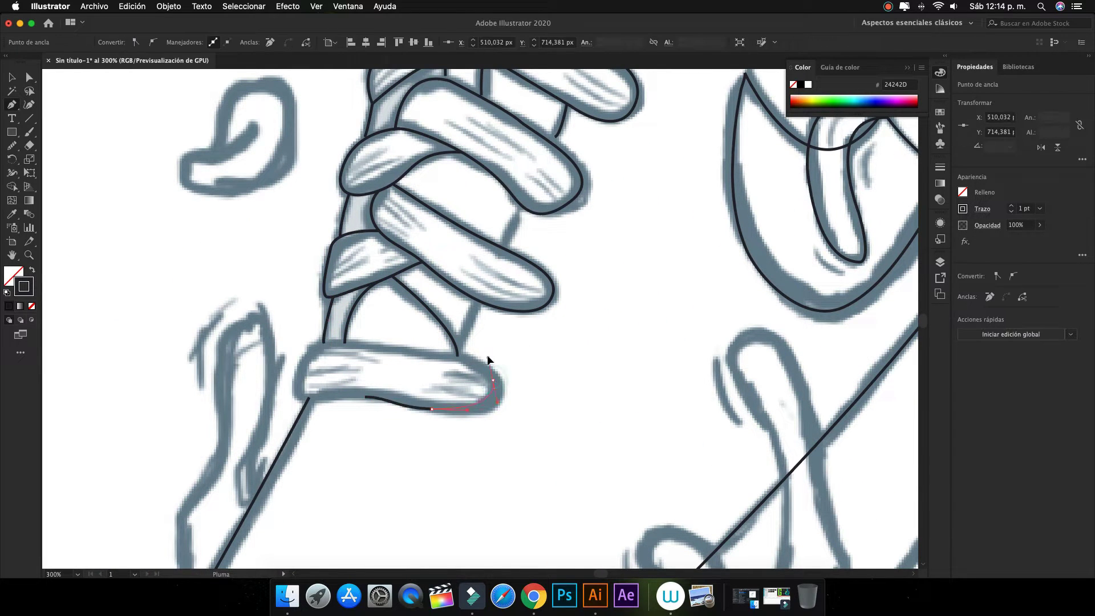
click(459, 356)
click(308, 342)
click(298, 391)
click(365, 397)
Trace the shoe's front edge upward along the sketch.
key(super+shift+a)
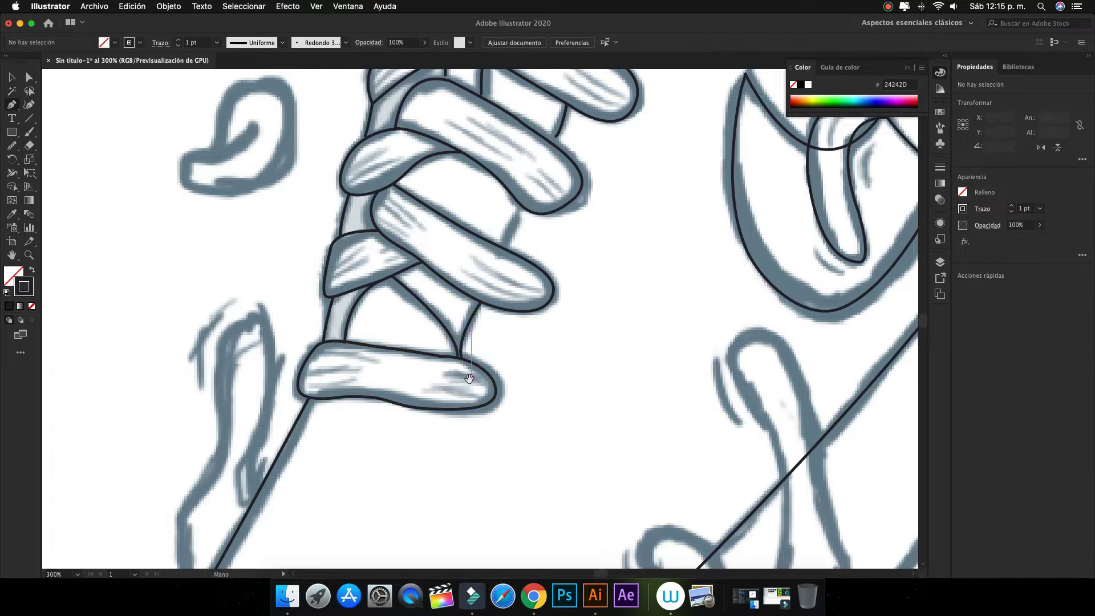
scroll(469, 379, up, 6)
click(499, 300)
key(super+equal)
key(super+equal)
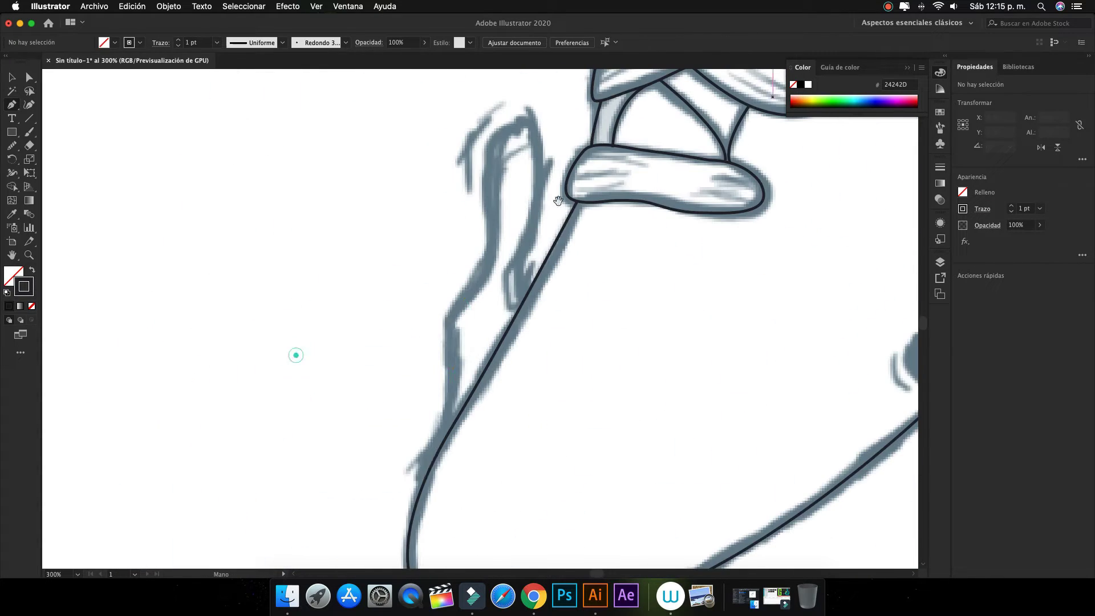
click(425, 482)
click(449, 402)
drag(456, 311, 490, 252)
key(super+minus)
key(super+minus)
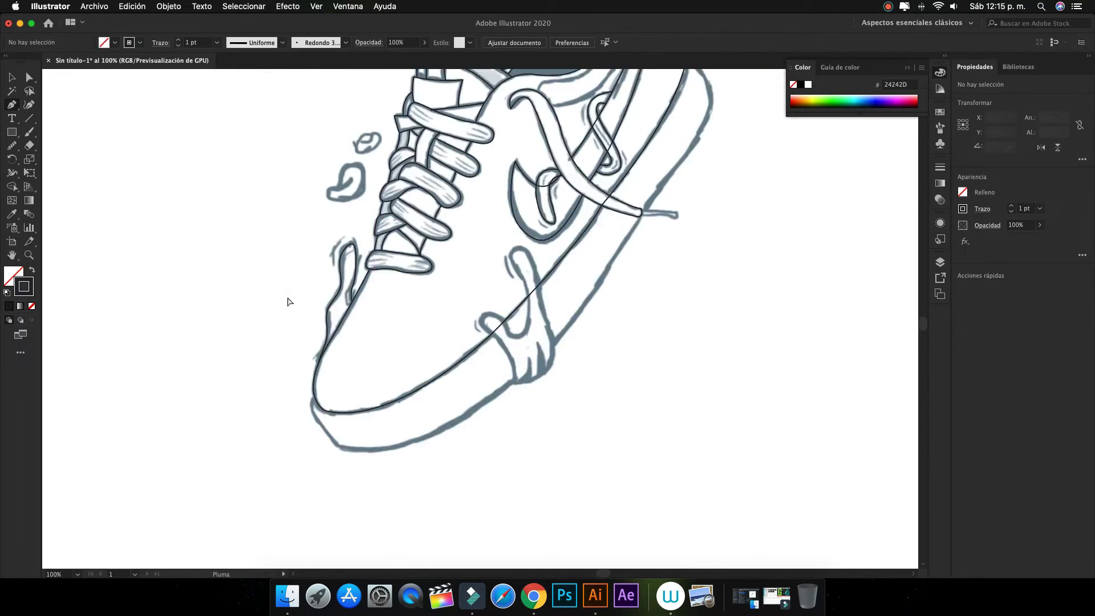
Continue the outline along the shoe bottom and the heel's upper edge.
click(281, 489)
drag(546, 391, 714, 258)
scroll(713, 258, up, 5)
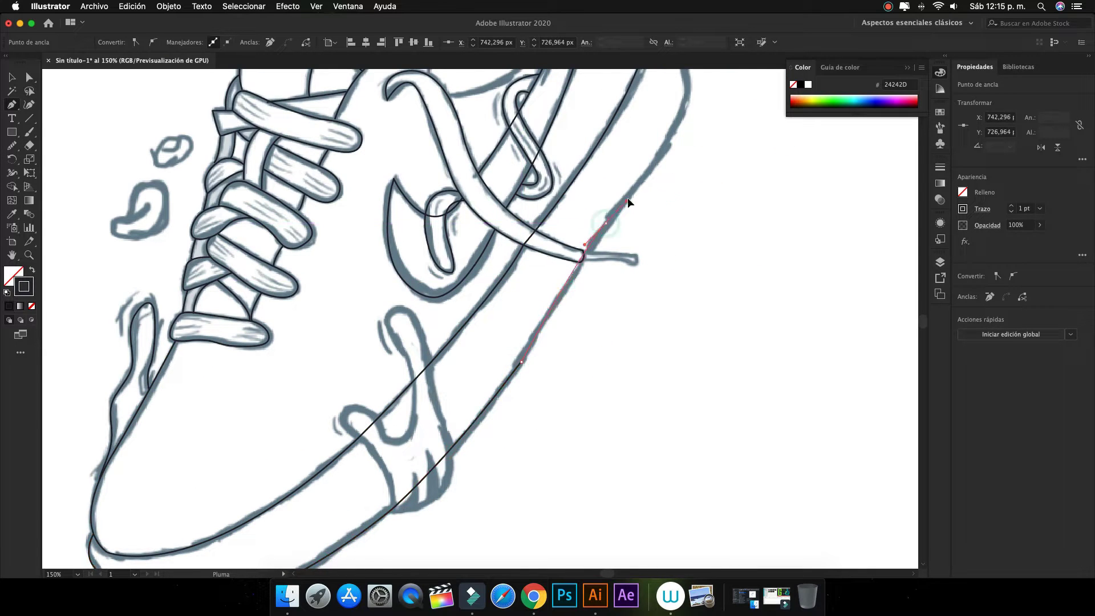
scroll(628, 201, up, 8)
drag(529, 204, 466, 175)
key(Escape)
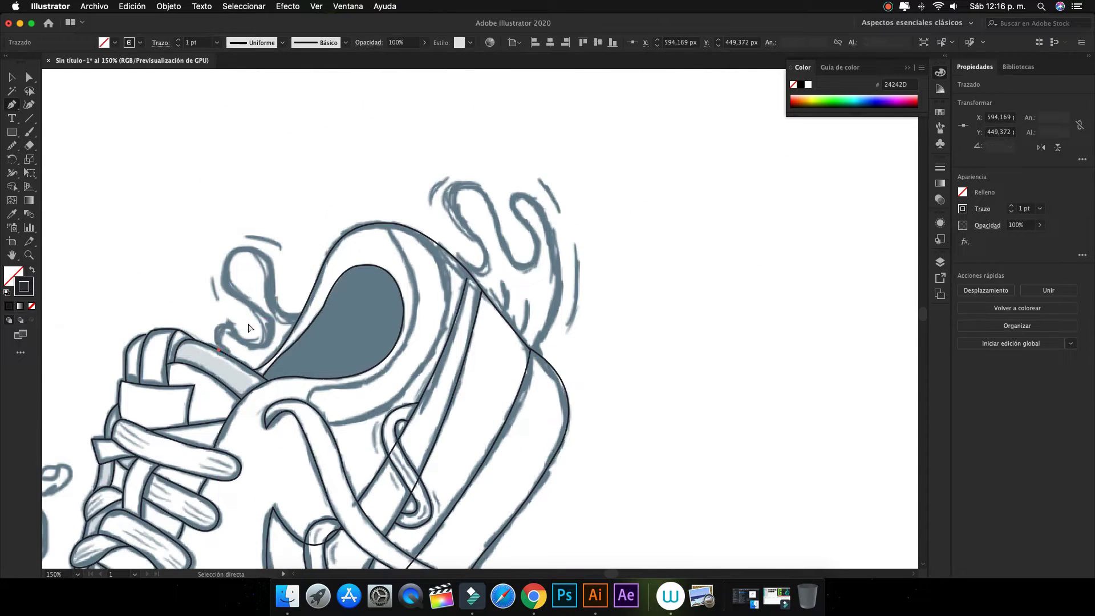
Trace the slime swirl behind the heel toward the collar.
key(super+equal)
key(super+equal)
click(481, 319)
drag(518, 294, 570, 302)
drag(583, 292, 593, 259)
mouse_move(518, 216)
mouse_down()
mouse_move(524, 116)
mouse_move(524, 198)
mouse_up()
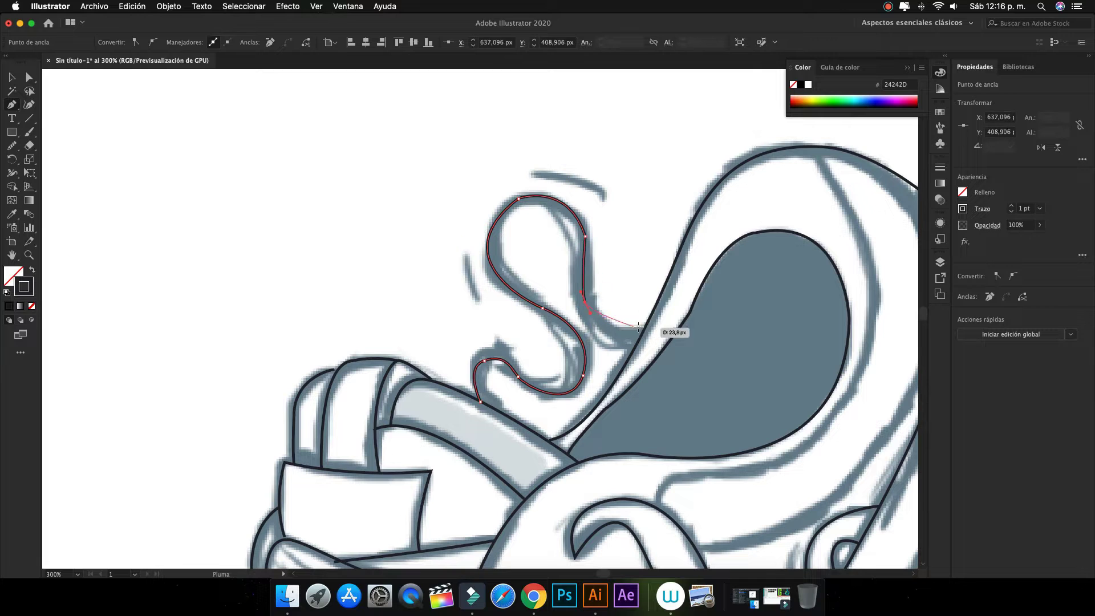
key(Escape)
Add a curved outline along the heel collar, removing the anchor's forward handle.
key(super+minus)
key(super+minus)
key(super+minus)
key(super+equal)
key(super+equal)
key(super+equal)
drag(405, 401, 427, 379)
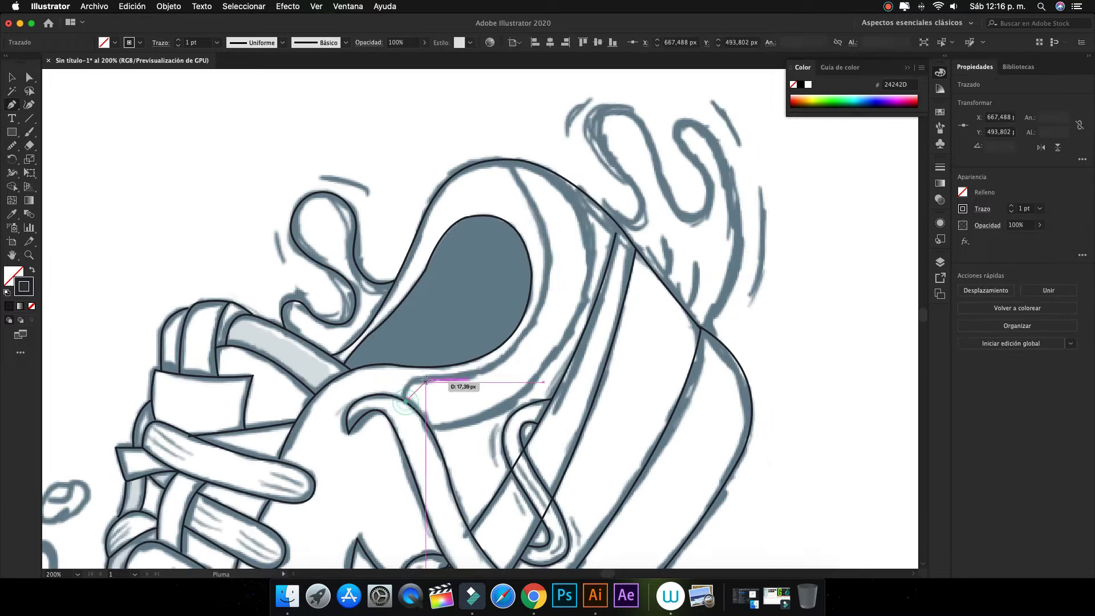
drag(585, 292, 633, 142)
click(586, 293)
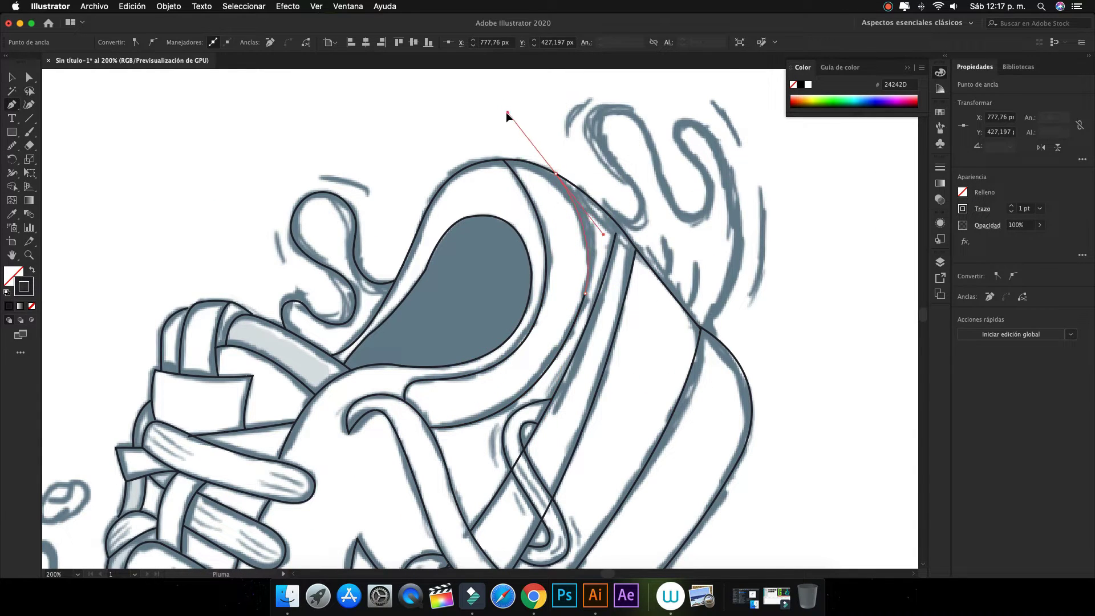
Trace the swirling splash above the heel down to the heel line.
key(super+equal)
drag(362, 345, 344, 297)
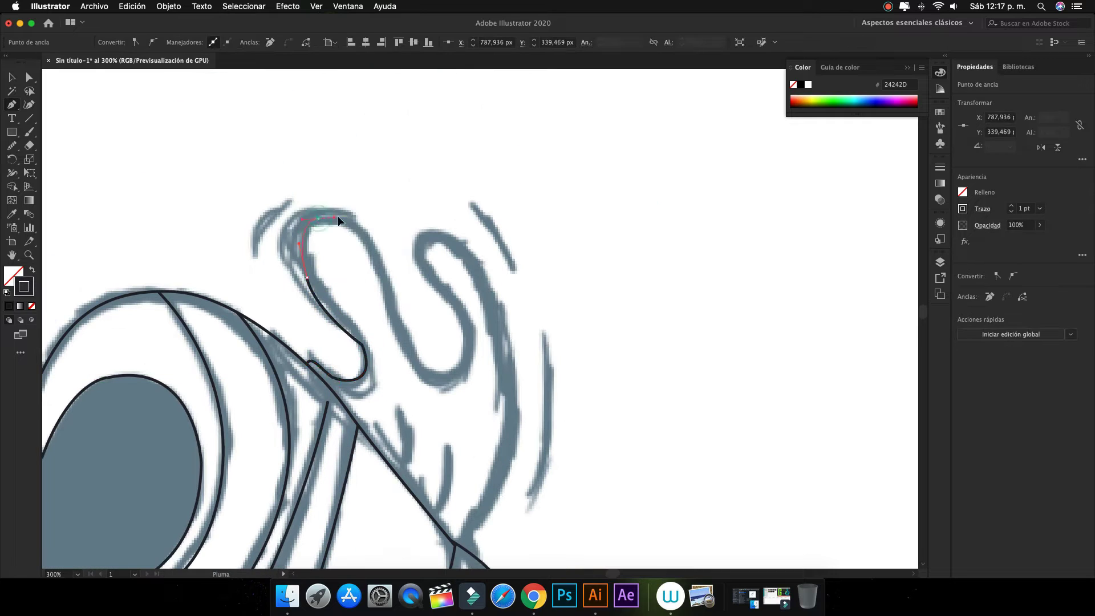
drag(442, 288, 430, 274)
drag(432, 238, 457, 231)
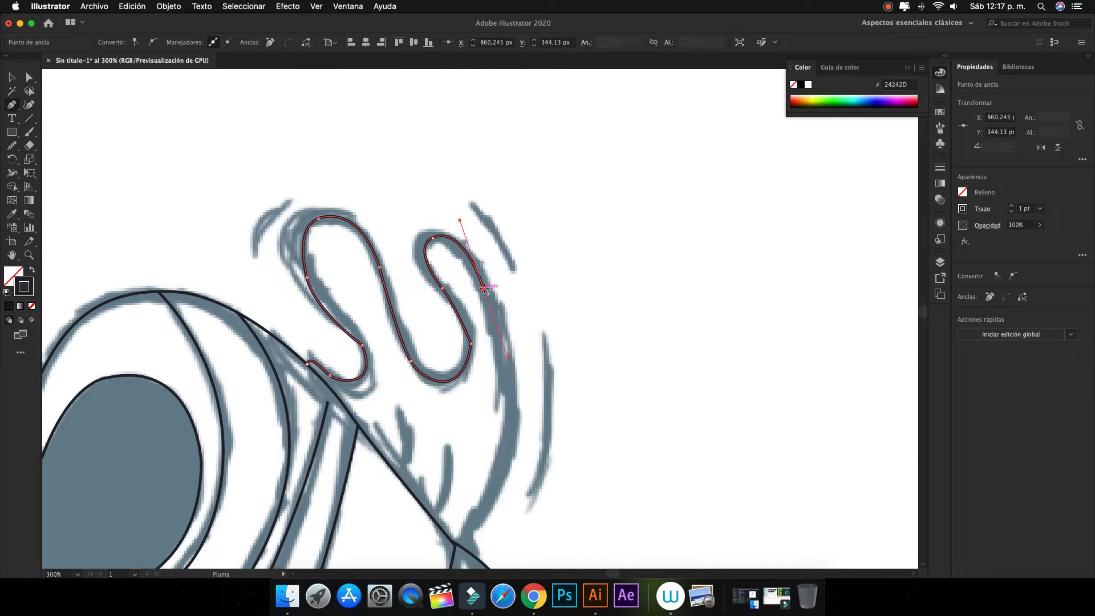
click(505, 457)
scroll(514, 450, down, 5)
click(508, 428)
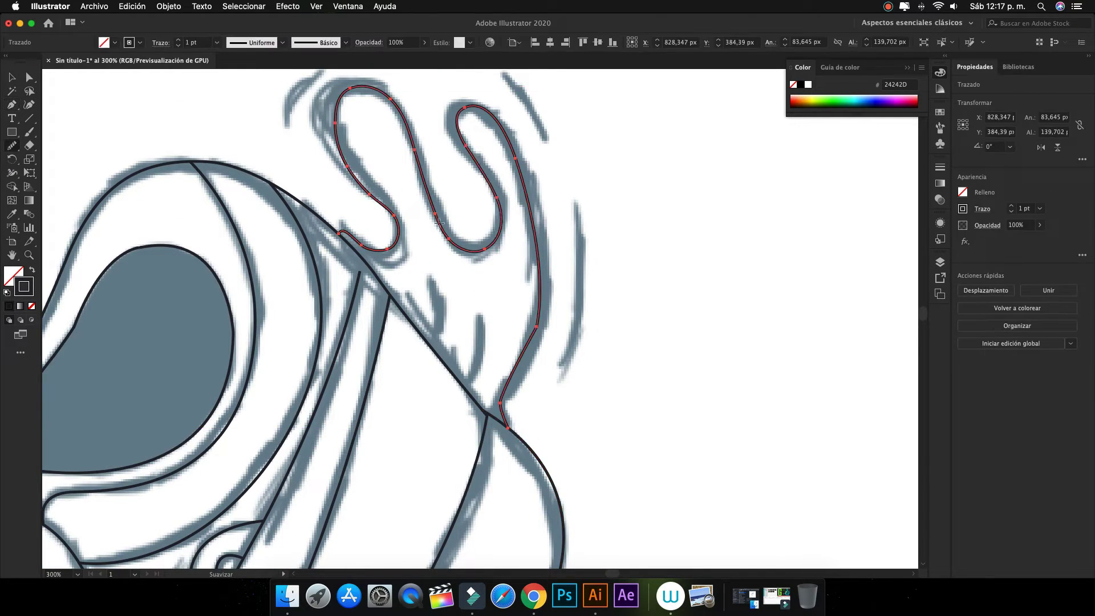
key(super+shift+a)
Draw a closed path around the lace loop on the shoe's side.
key(p)
key(super+0)
scroll(288, 182, up, 5)
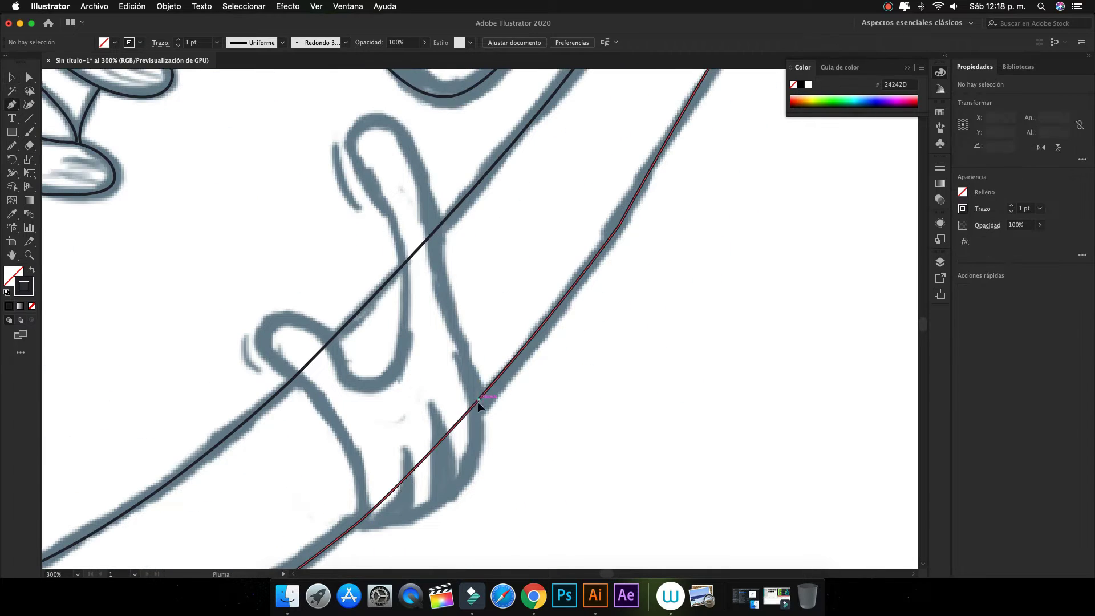
click(478, 399)
click(372, 524)
click(295, 378)
click(336, 354)
click(407, 286)
click(385, 202)
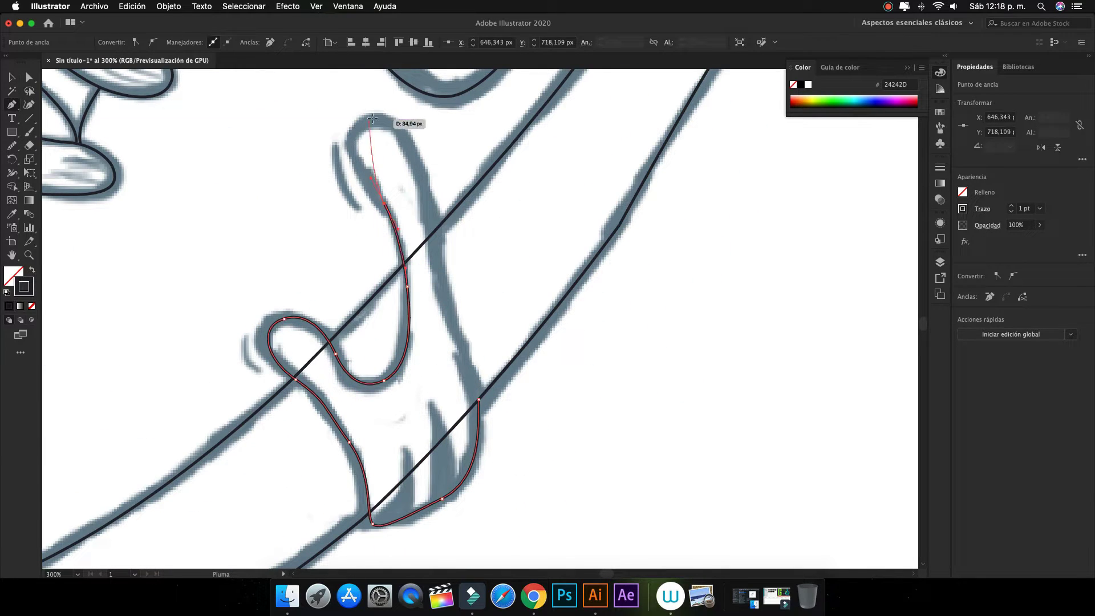
click(373, 118)
click(422, 173)
click(435, 257)
click(478, 399)
Refine the lace loop with the Smooth tool, then deselect and zoom out.
key(n)
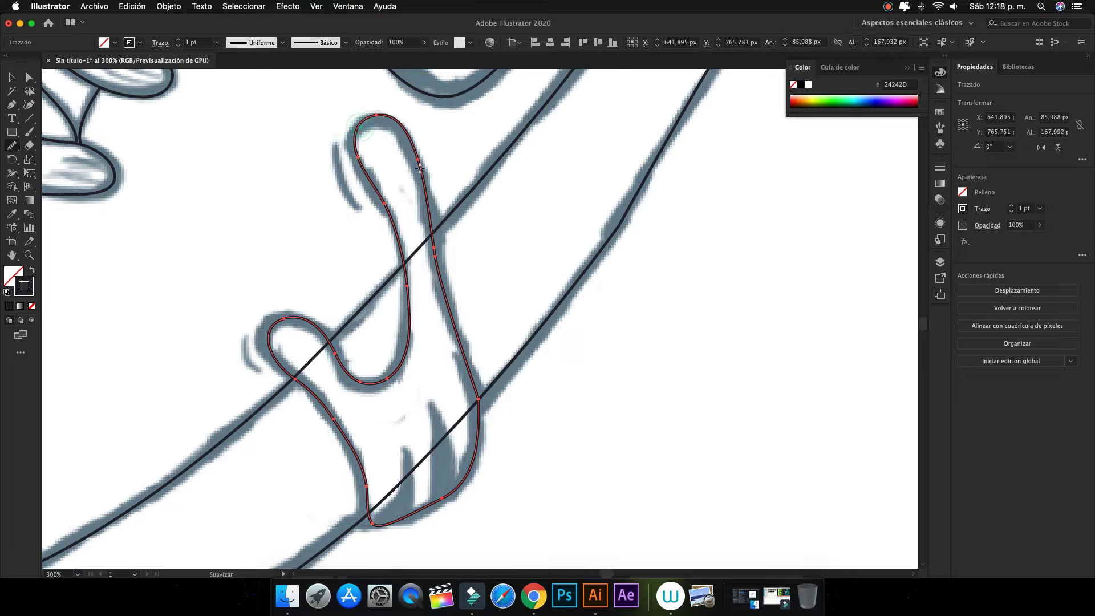
key(v)
key(shift+m)
key(super+shift+a)
Trace the small slime blob beside the laces and the smaller blob above it.
key(super+0)
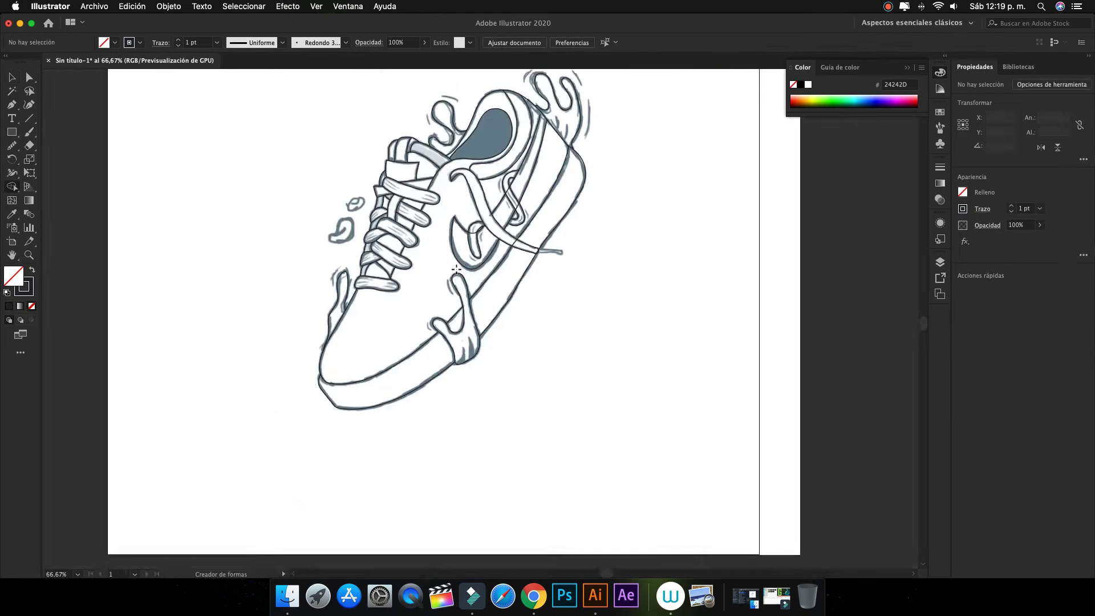
scroll(371, 220, up, 5)
key(p)
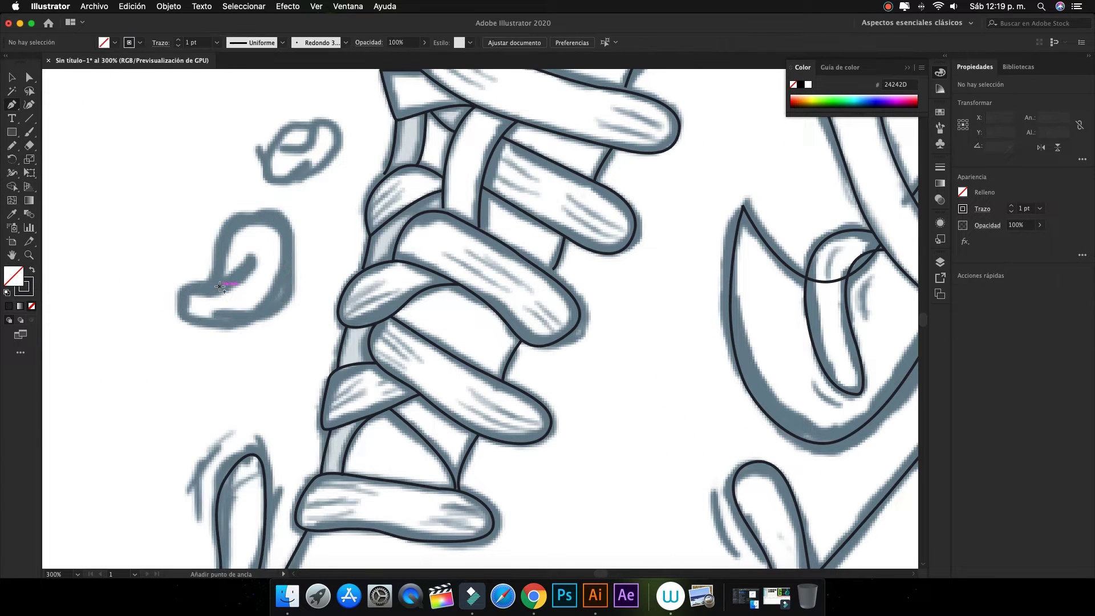
drag(244, 320, 219, 285)
key(p)
scroll(364, 232, up, 2)
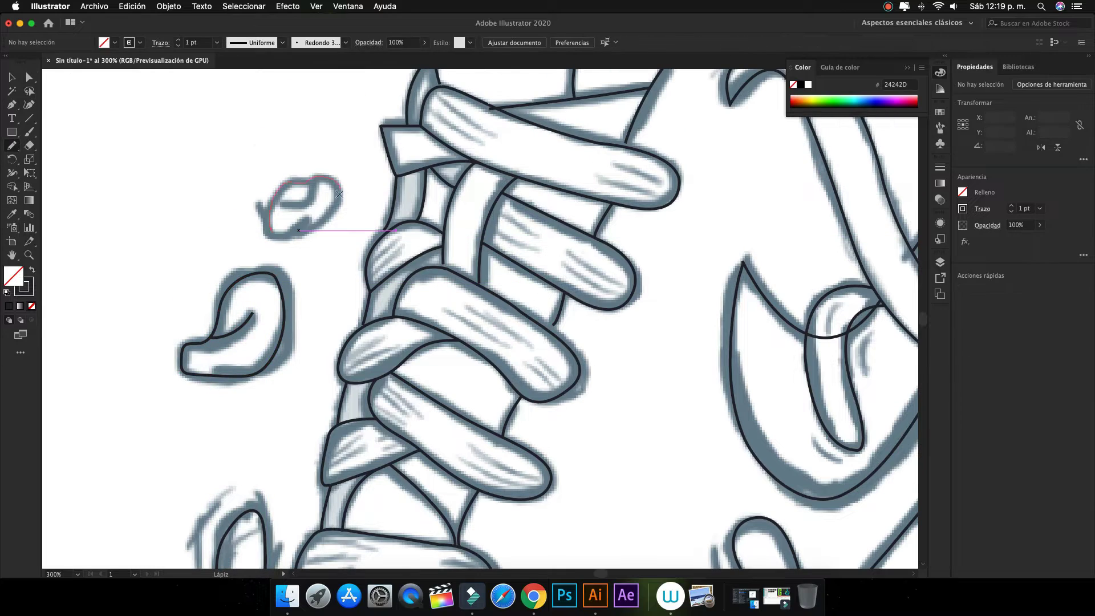
click(383, 176)
click(383, 241)
Select the lower anchor where the laces meet, then the long lace outline.
key(a)
scroll(439, 240, up, 3)
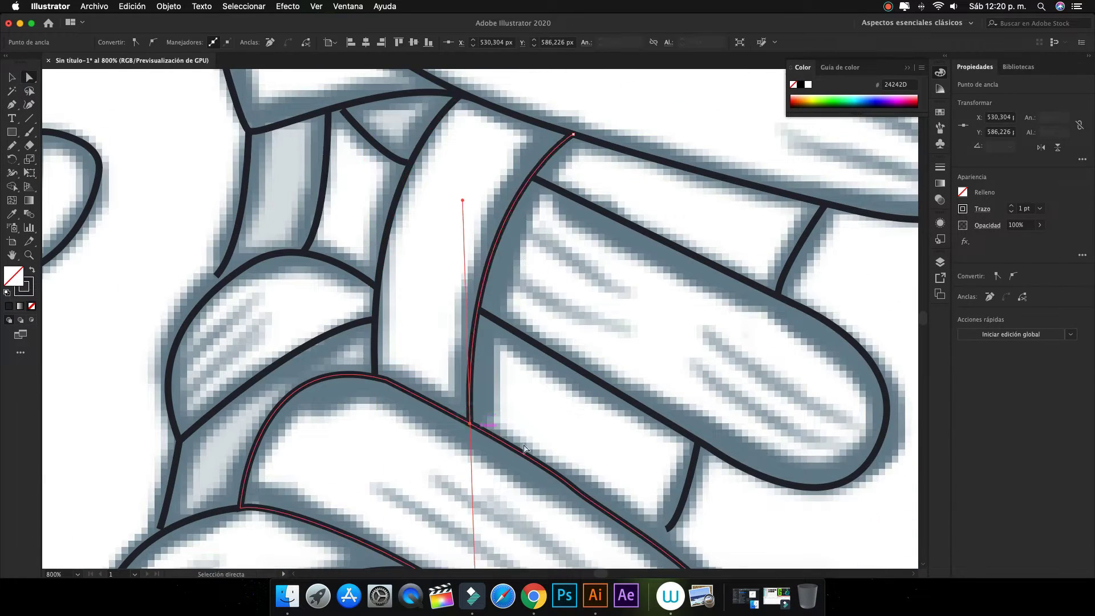
click(276, 226)
key(v)
scroll(273, 228, up, 5)
click(477, 274)
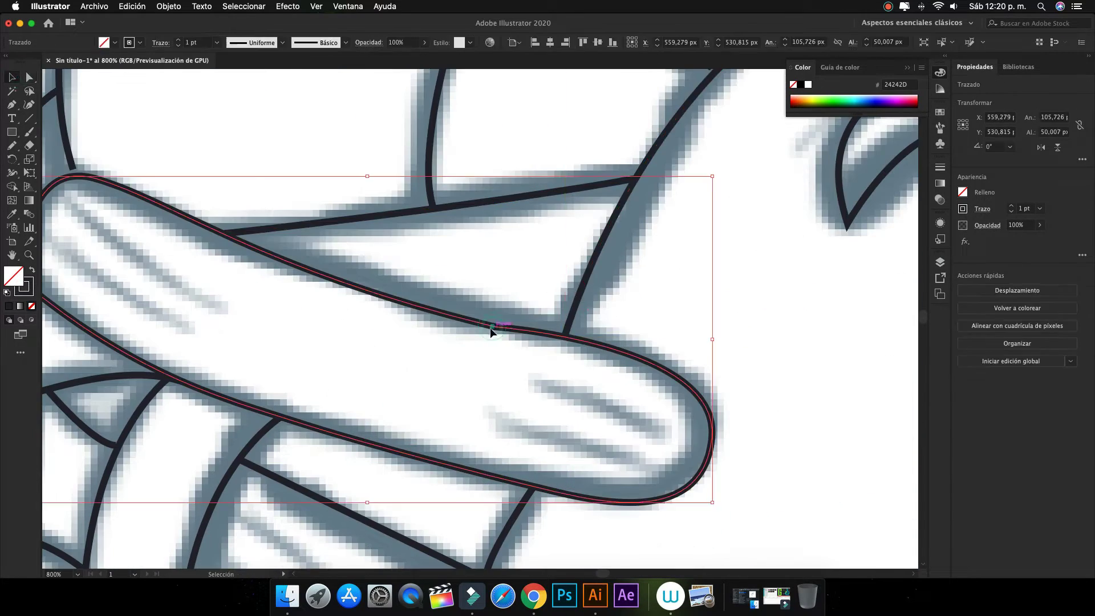
Round off the tip of the long lace near the tongue.
drag(827, 296, 584, 442)
scroll(585, 443, up, 5)
key(a)
click(443, 330)
scroll(343, 296, up, 5)
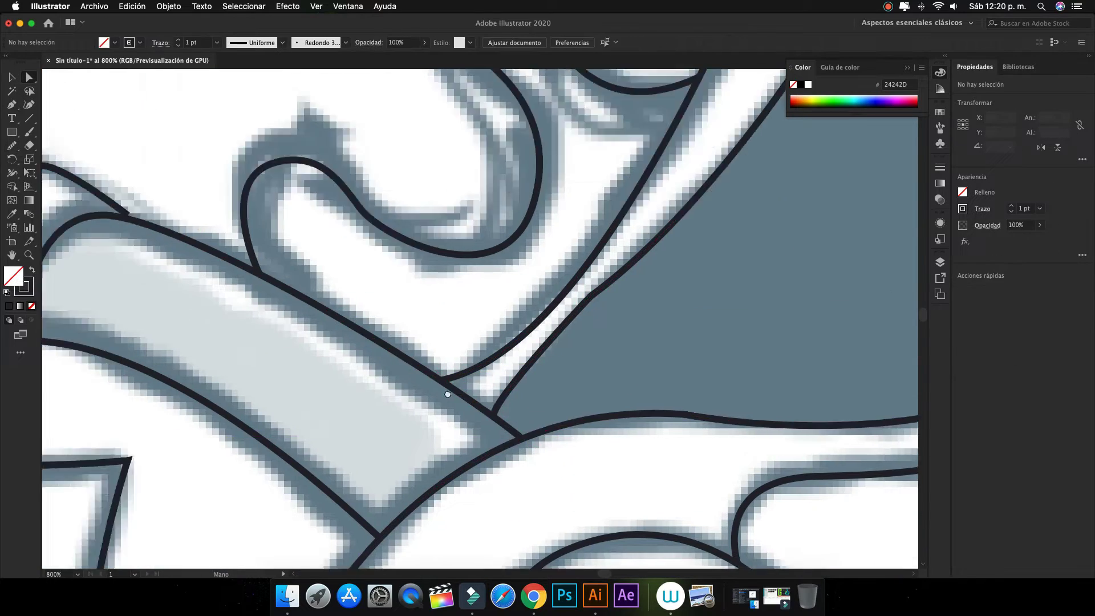
scroll(248, 264, down, 5)
scroll(248, 264, up, 5)
key(v)
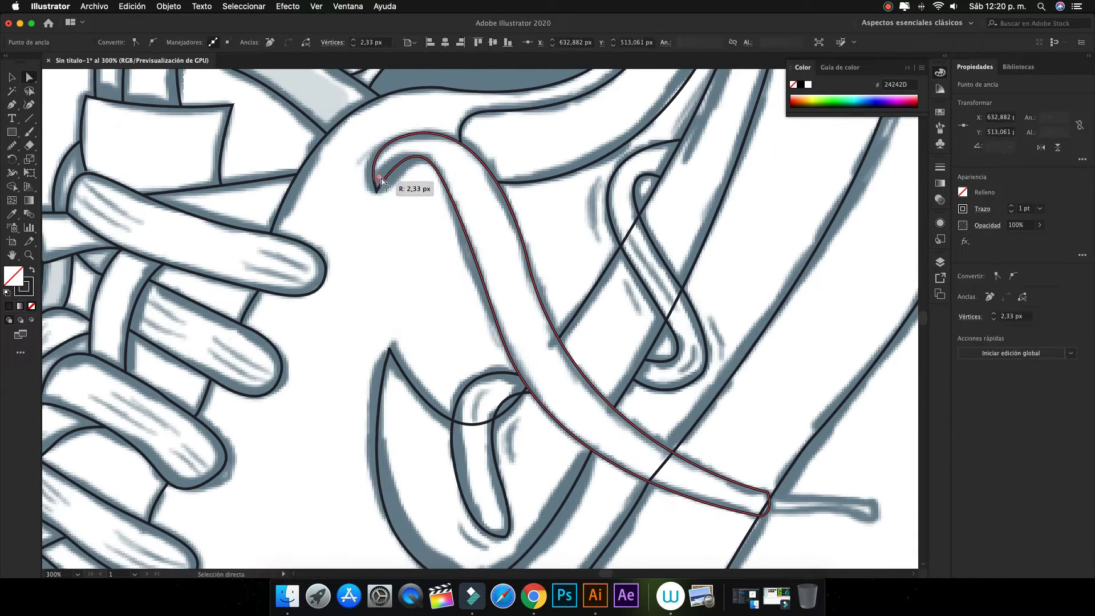
drag(330, 218, 556, 495)
Select the lace with its overlapping paths and adjust the anchor at the lace's end.
key(shift+m)
scroll(431, 335, up, 3)
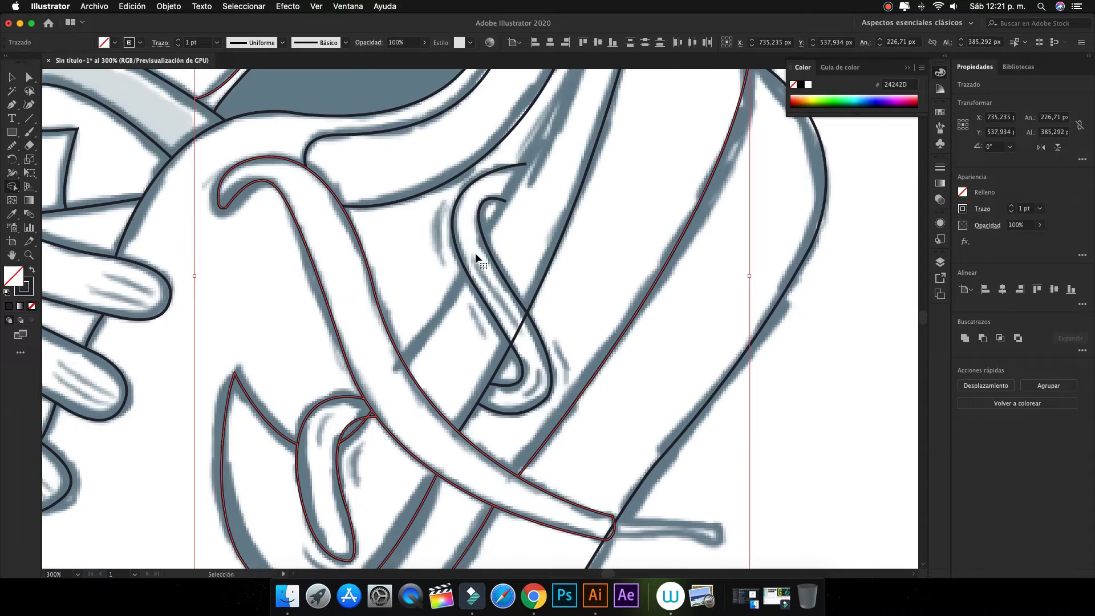
drag(405, 100, 647, 428)
scroll(539, 317, down, 4)
scroll(540, 316, up, 10)
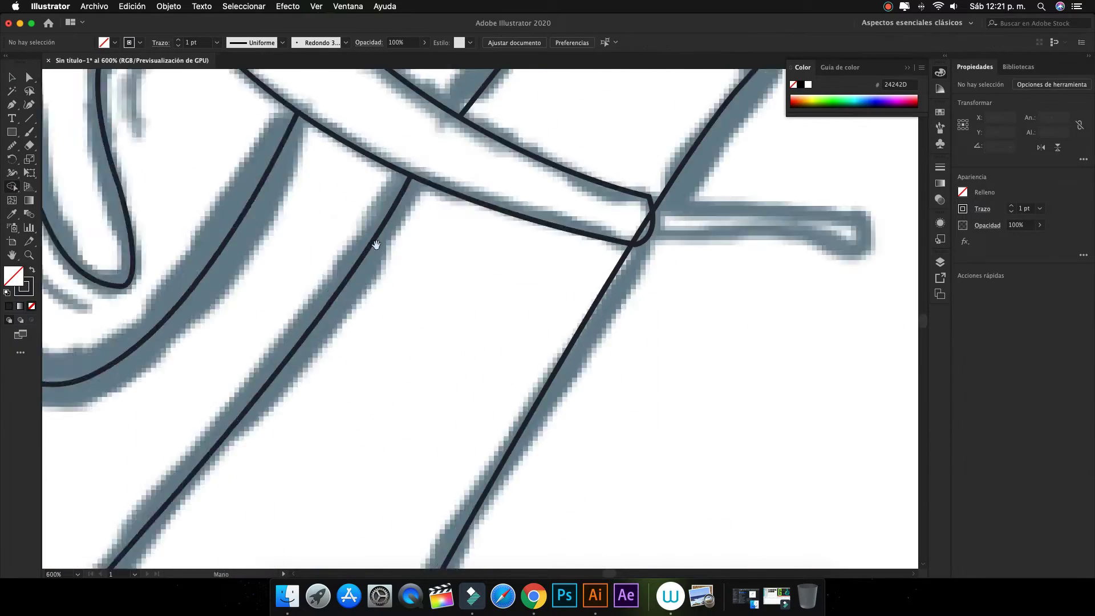
key(p)
click(557, 299)
scroll(556, 296, down, 3)
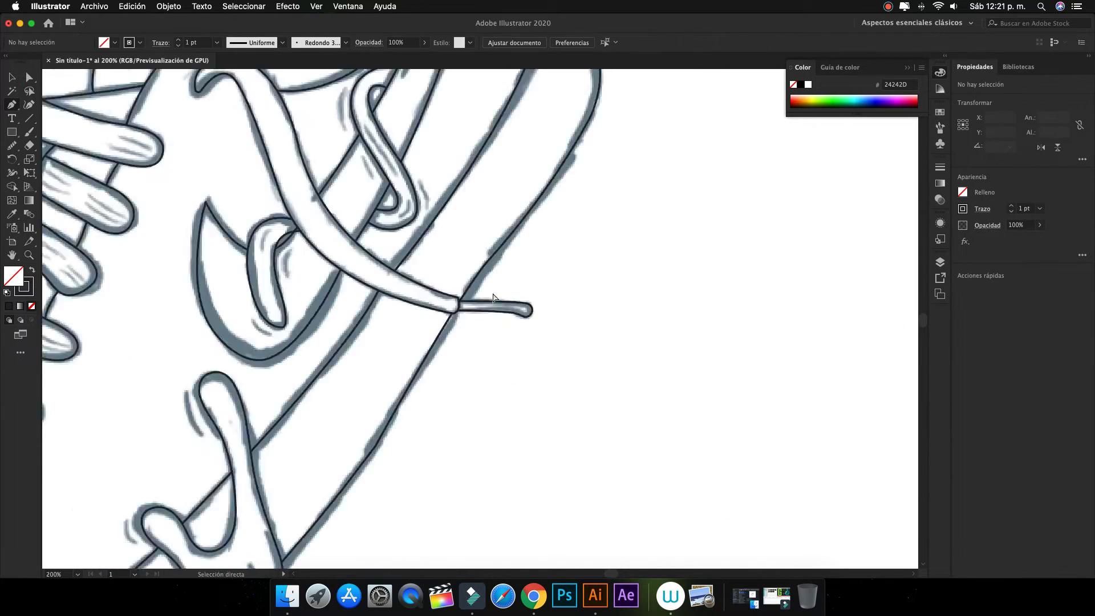
Deselect everything and view the laces in Outline mode.
key(ctrl+shift+a)
key(ctrl+y)
scroll(222, 185, up, 5)
drag(222, 184, 321, 284)
Inspect anchors on the lace and shoe outlines in Outline view.
scroll(321, 284, down, 5)
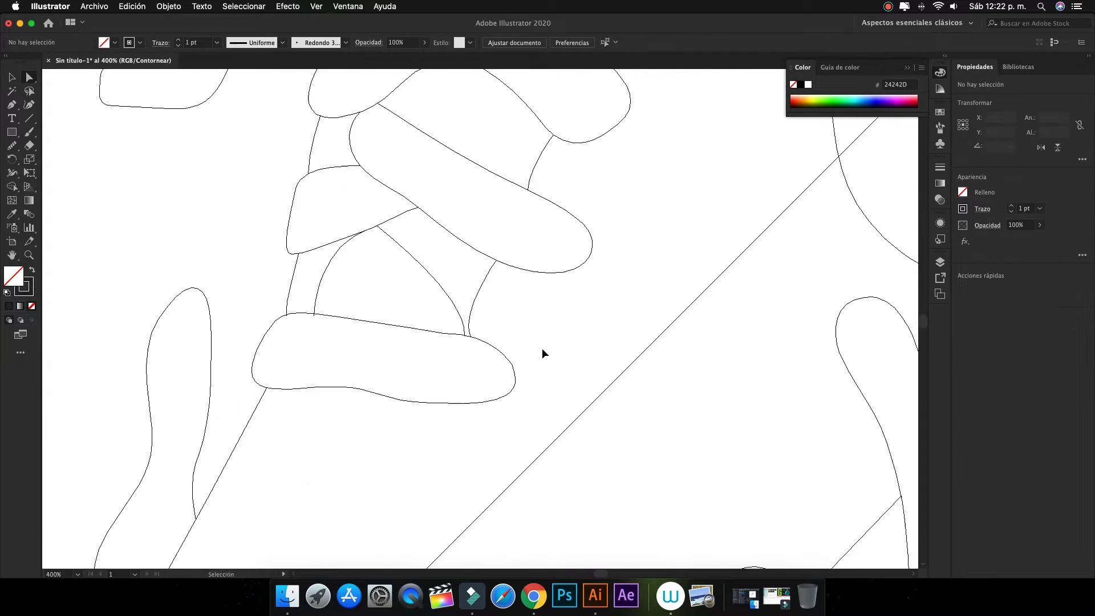
scroll(542, 354, up, 5)
scroll(254, 154, down, 2)
key(a)
click(375, 235)
scroll(377, 238, down, 3)
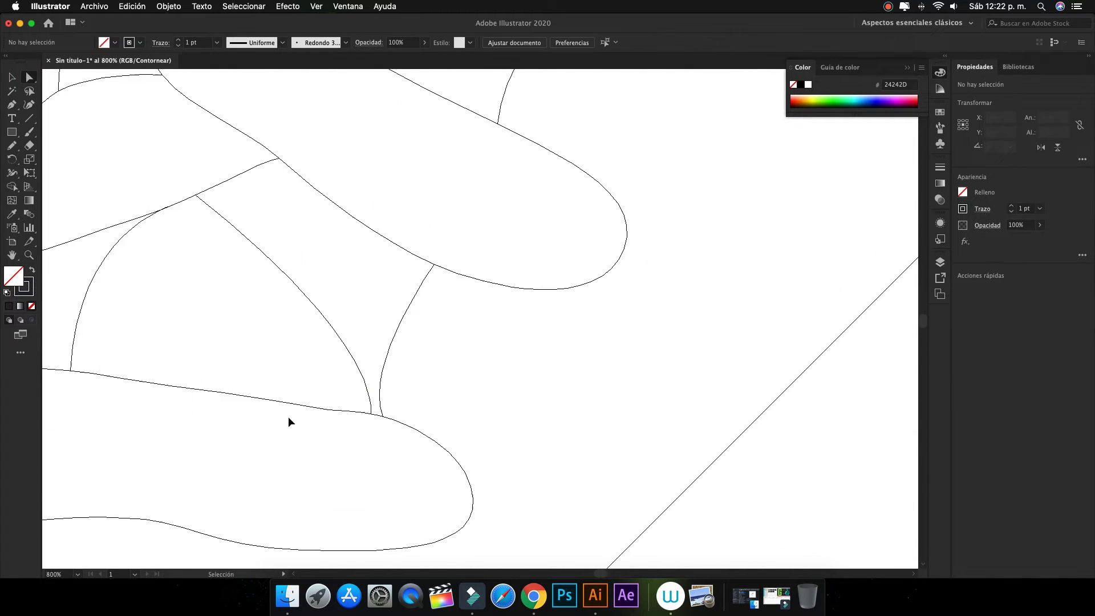
scroll(289, 215, down, 2)
scroll(289, 215, up, 3)
click(225, 314)
Clear the anchor selection and return to the full-colour Preview.
scroll(314, 197, up, 2)
scroll(346, 396, down, 3)
click(347, 396)
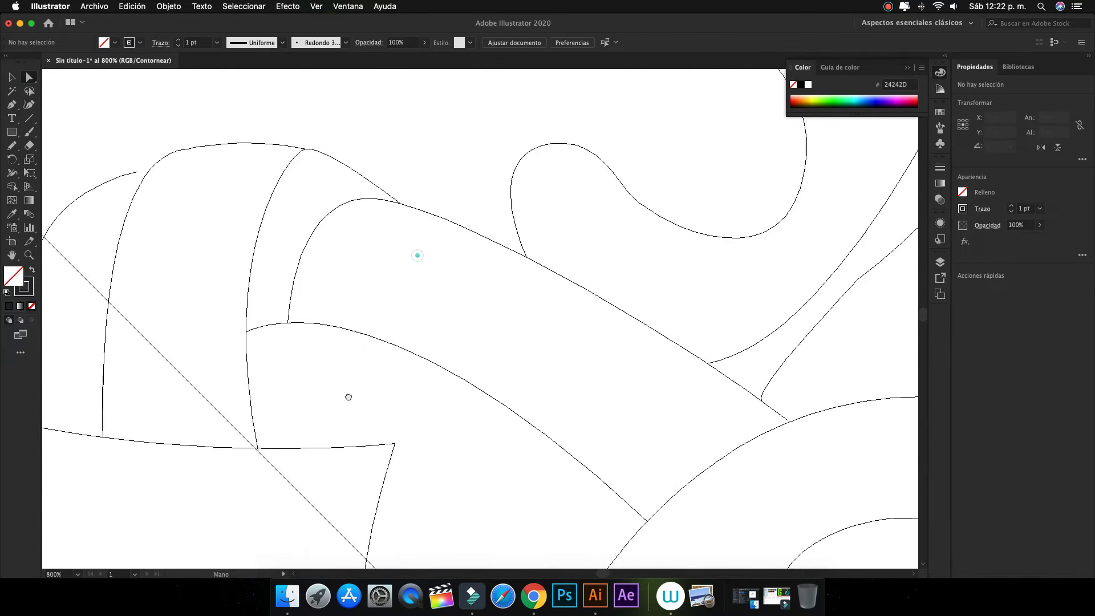
scroll(706, 367, up, 2)
scroll(550, 416, down, 2)
scroll(391, 234, down, 3)
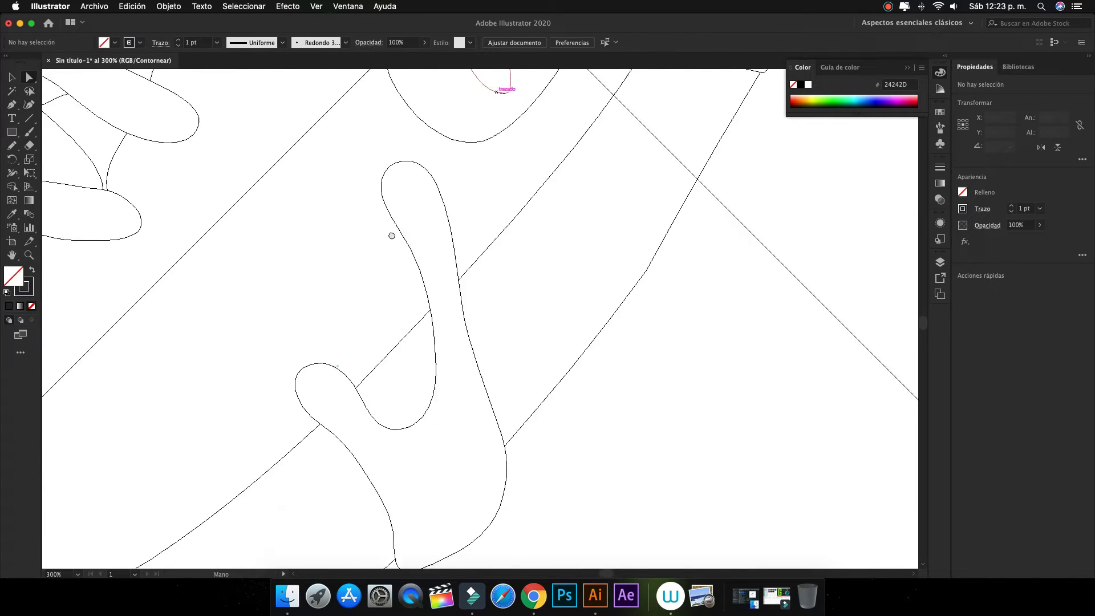
key(ctrl+y)
scroll(379, 286, down, 5)
Bring up the Layers panel with the whole shoe in view.
key(v)
click(940, 262)
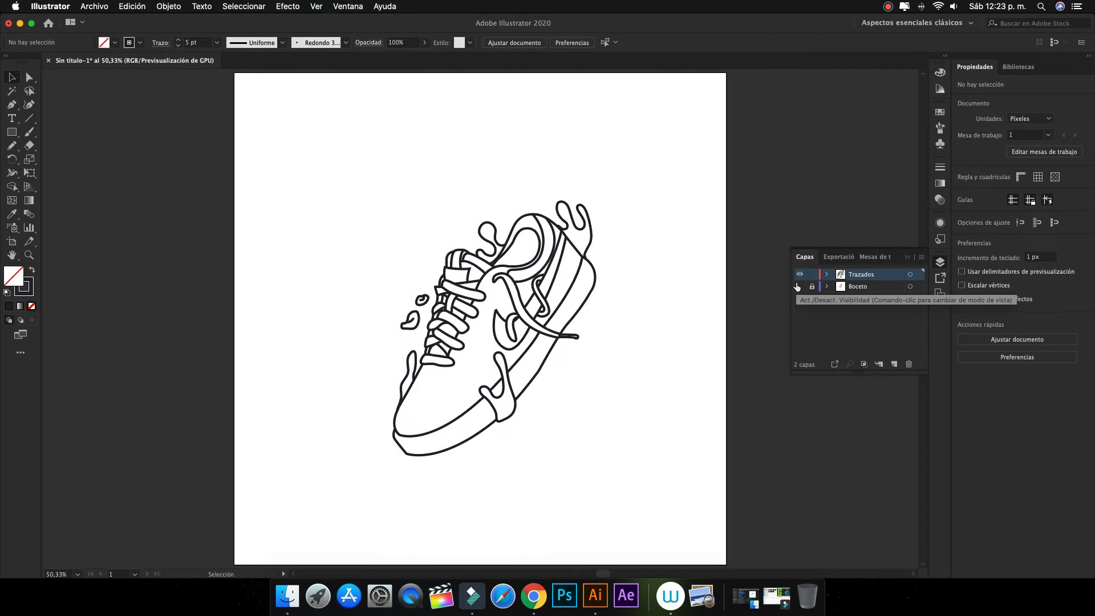
scroll(617, 325, up, 3)
key(p)
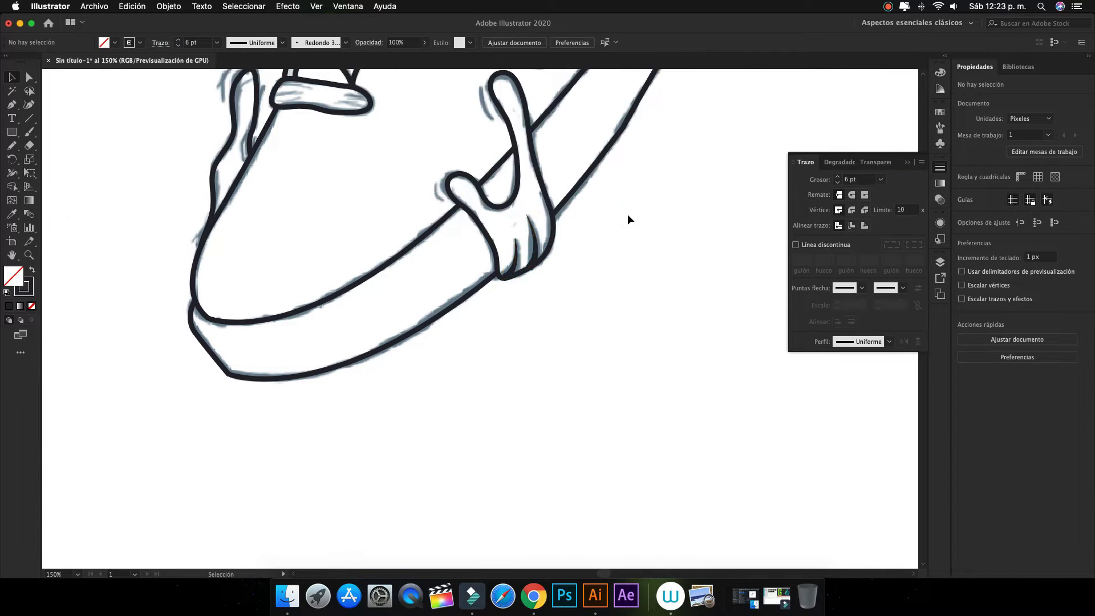
scroll(627, 219, up, 5)
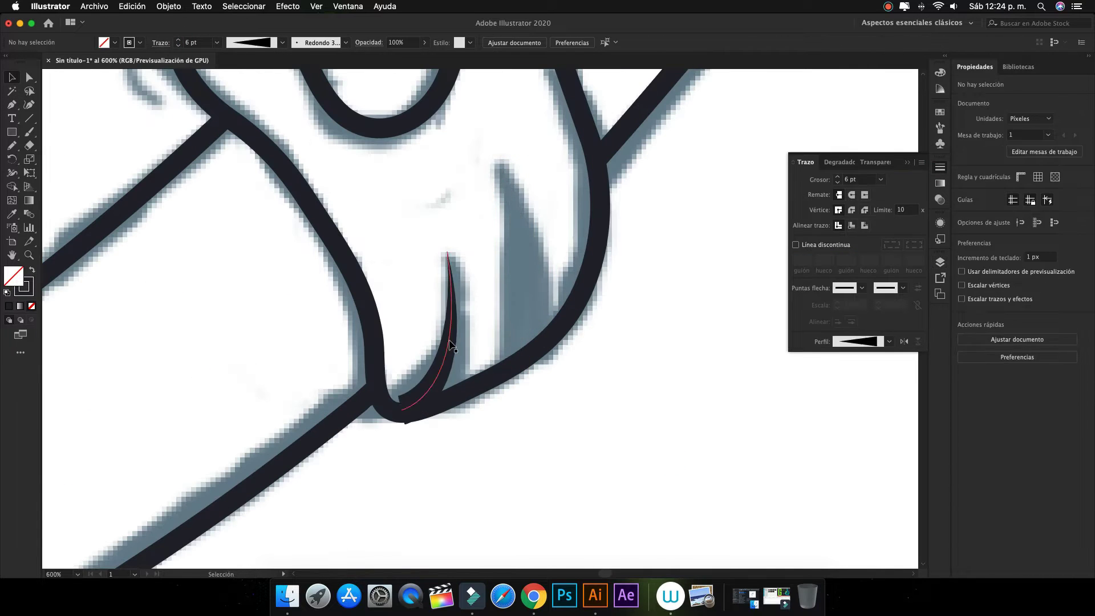
Draw a tapered Pencil crease beside the slime drip on the sole.
key(n)
key(Return)
key(Return)
drag(493, 160, 519, 381)
key(ctrl+shift+a)
key(plus)
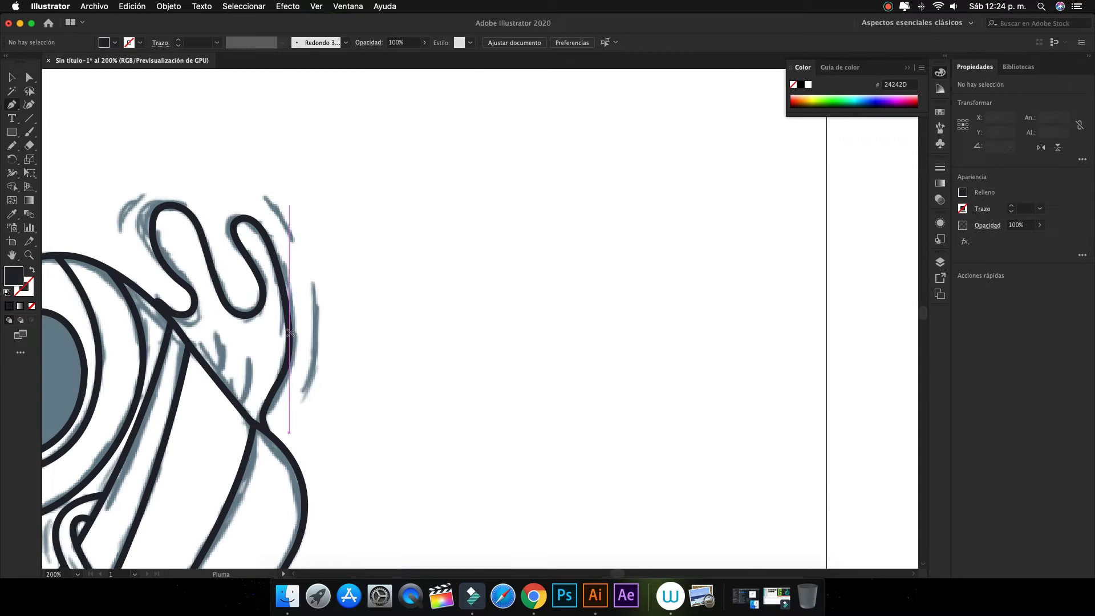
click(599, 291)
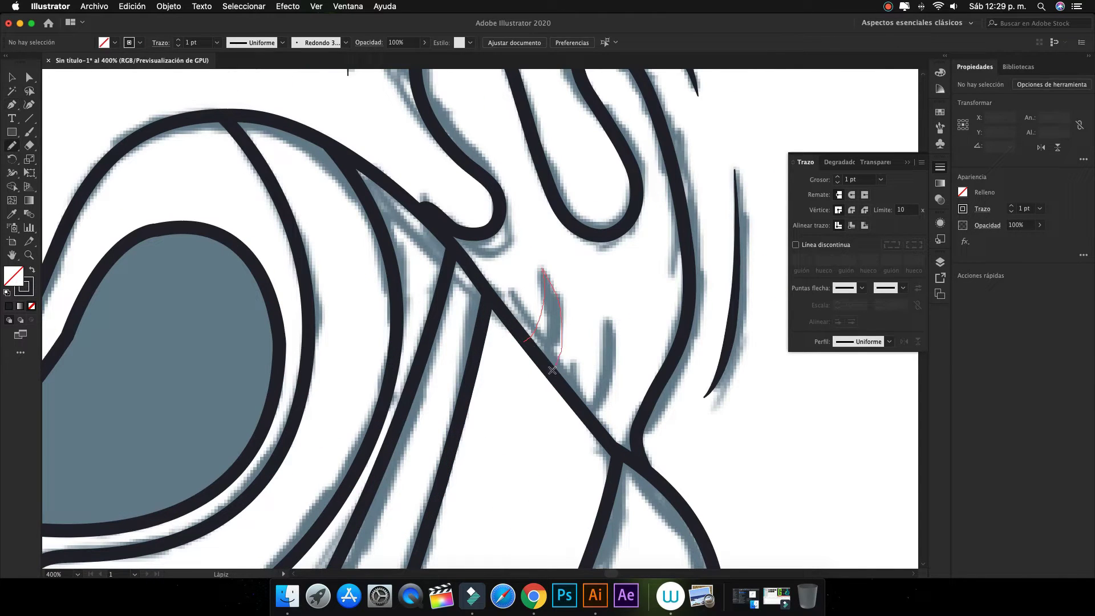
Swap fill and stroke, then draw accent strokes near the swirl and along the lace curl.
key(shift+x)
drag(579, 402, 602, 332)
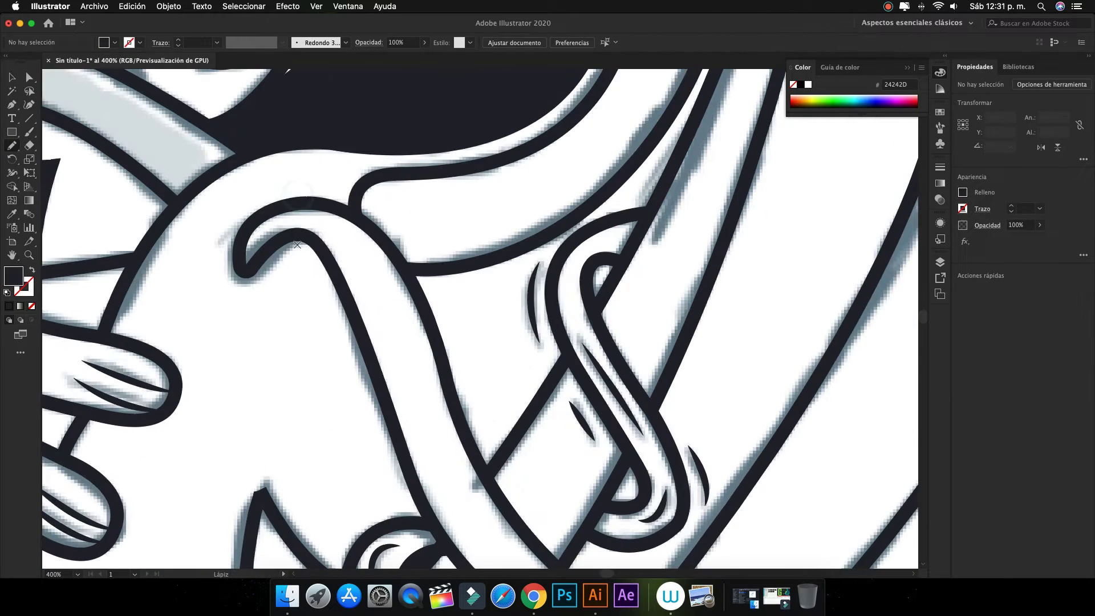
drag(217, 247, 267, 212)
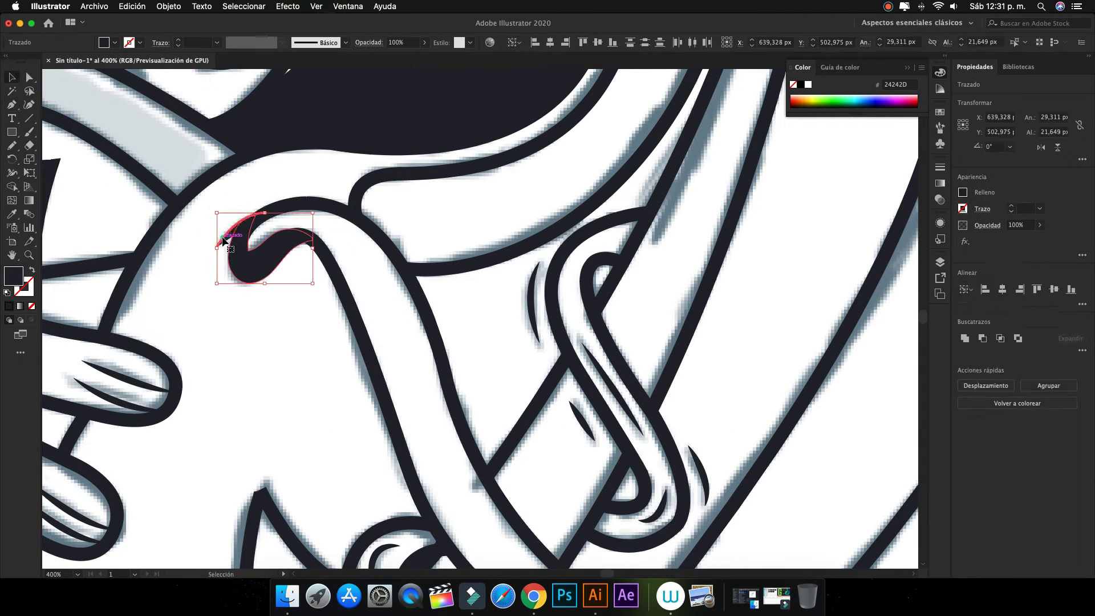
Give the lace-curl accent a tapered width profile and a 4 pt stroke.
key(v)
click(254, 42)
click(245, 132)
click(178, 39)
click(179, 40)
click(308, 180)
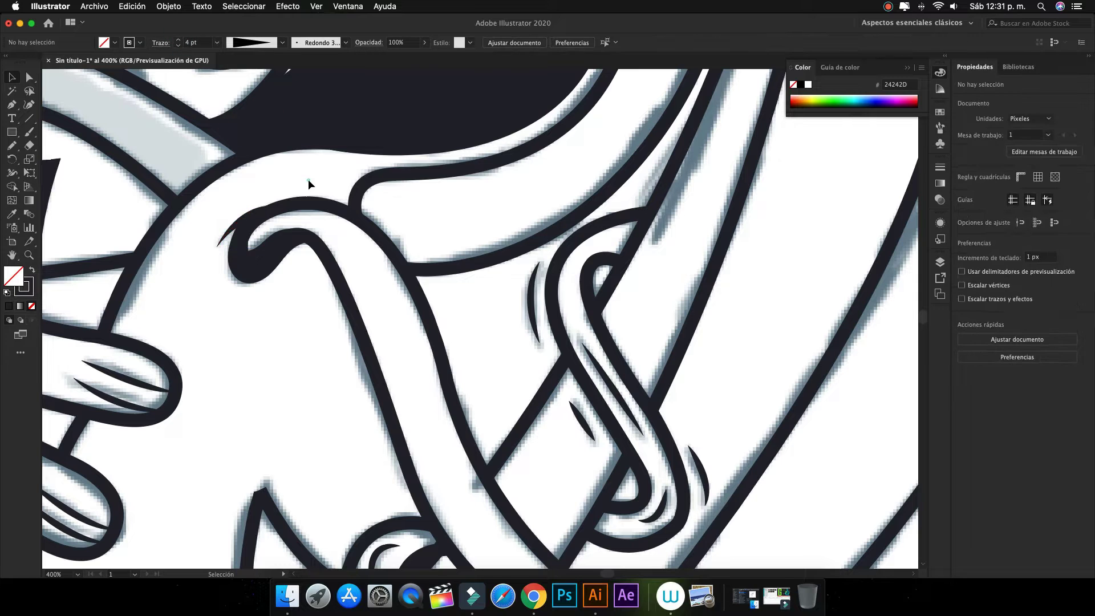
key(super+minus)
key(super+minus)
Hide the Boceto sketch layer and marquee-select all the shoe outline paths.
key(super+minus)
key(super+minus)
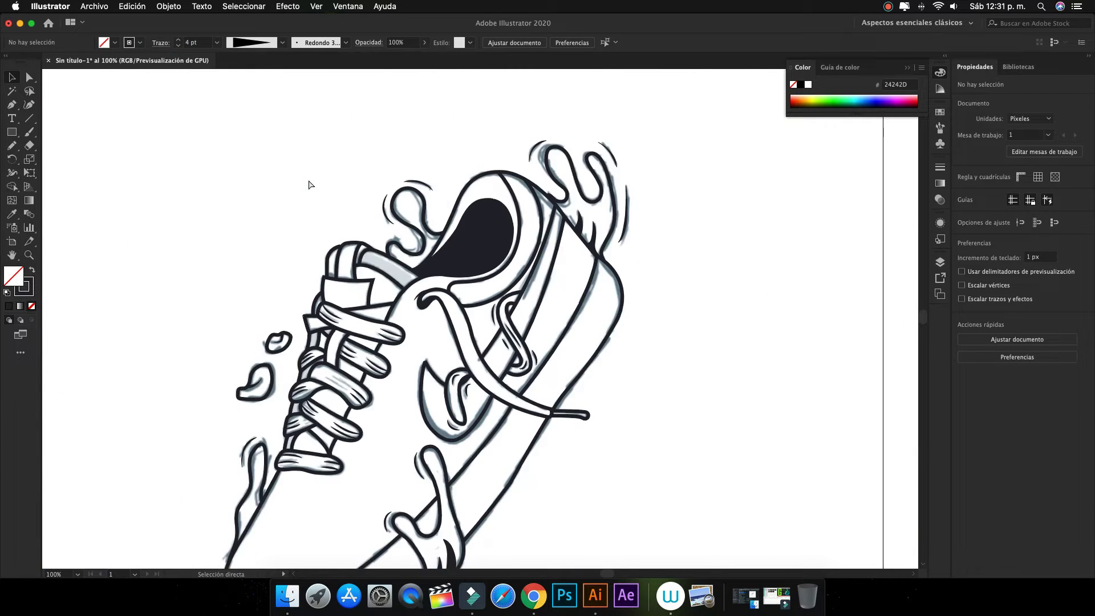
key(super+minus)
key(super+minus)
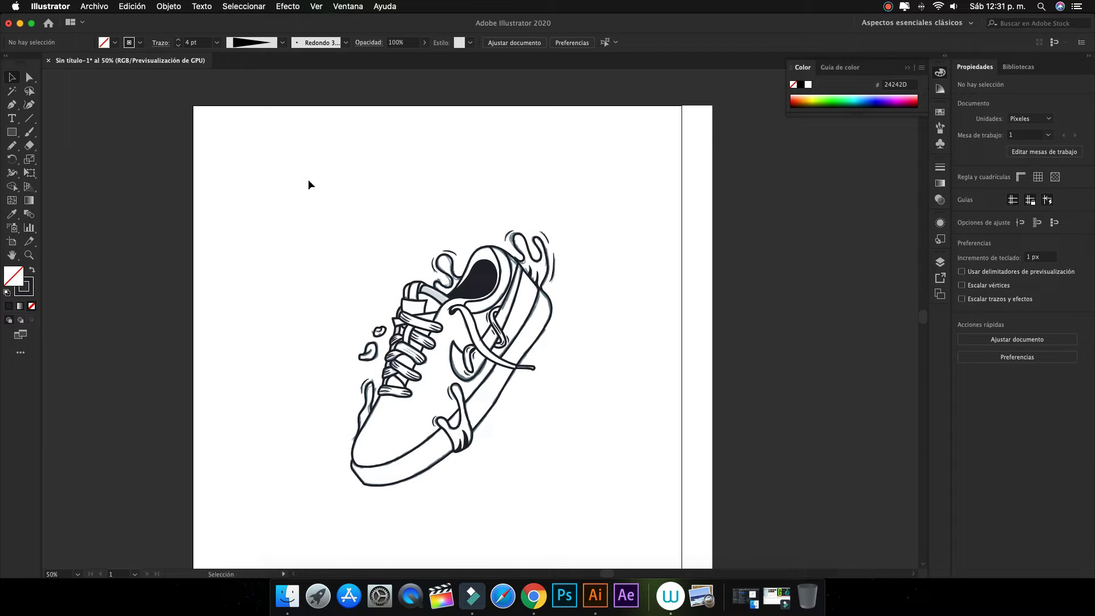
click(939, 262)
click(800, 286)
scroll(687, 292, down, 1)
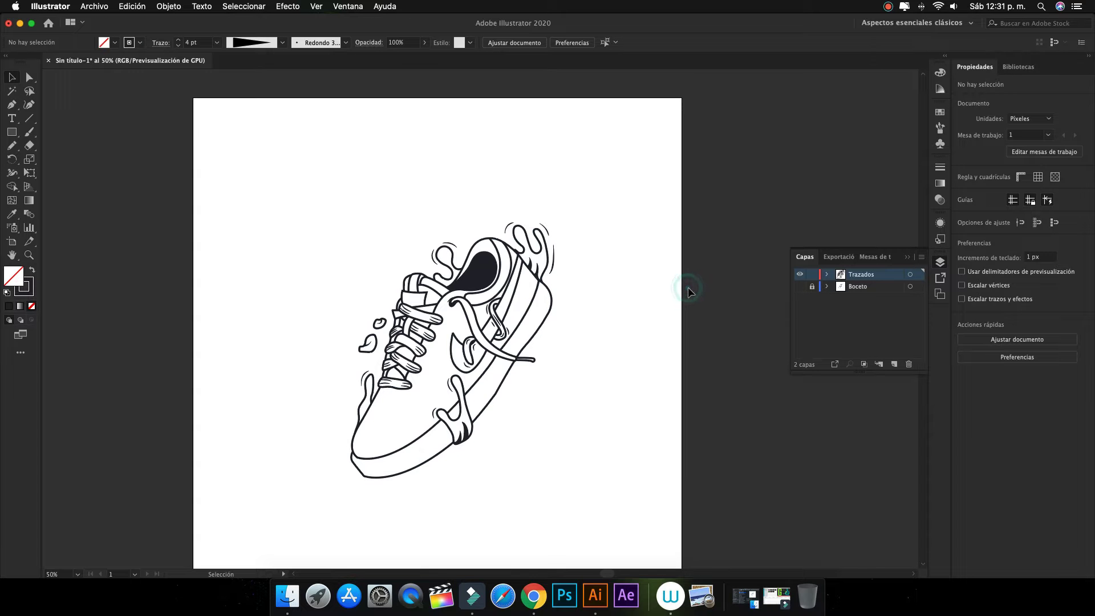
scroll(687, 292, down, 2)
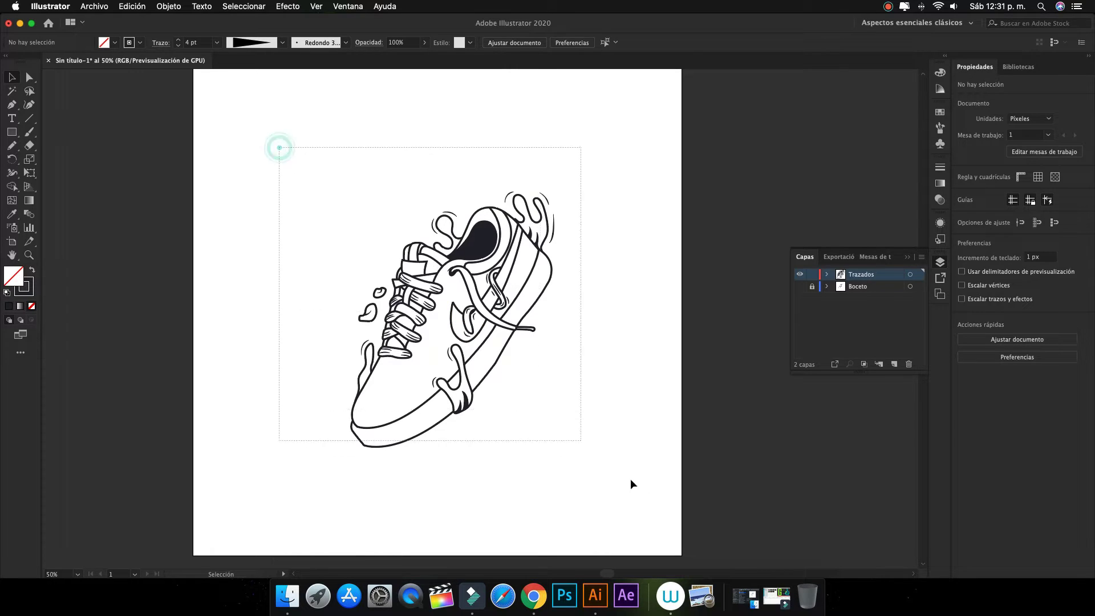
drag(279, 146, 697, 535)
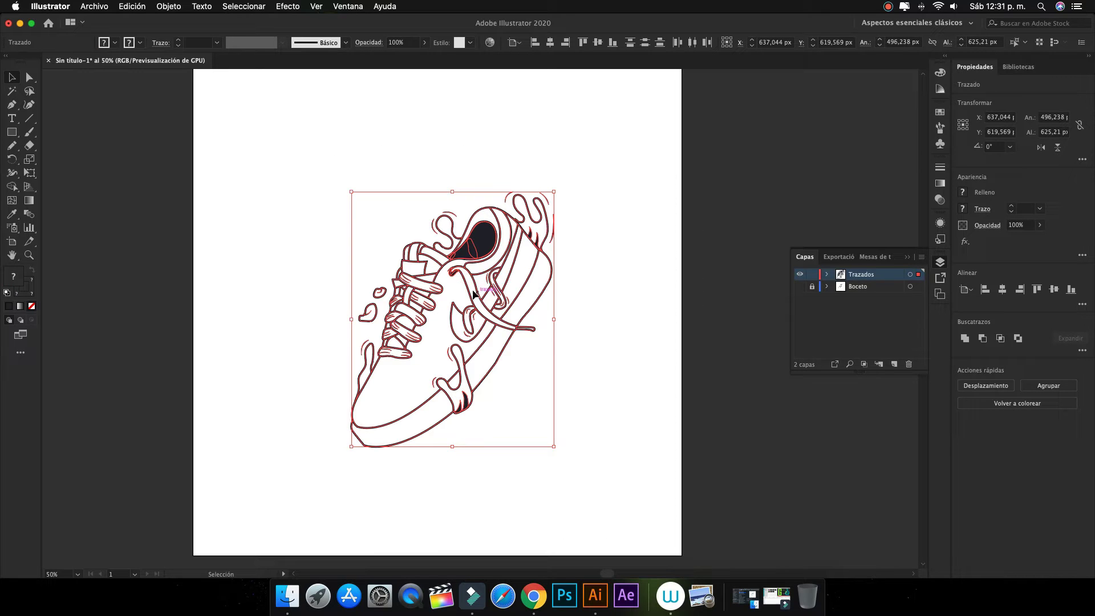
click(179, 6)
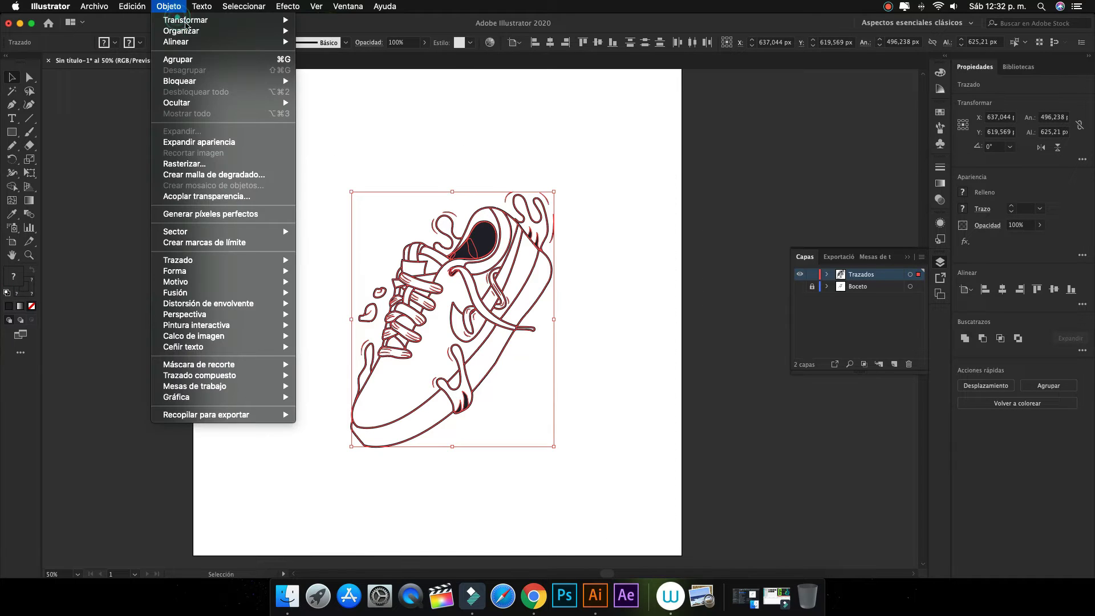
Expand the outlines' appearance, then expand fill and stroke into grouped shapes.
click(225, 143)
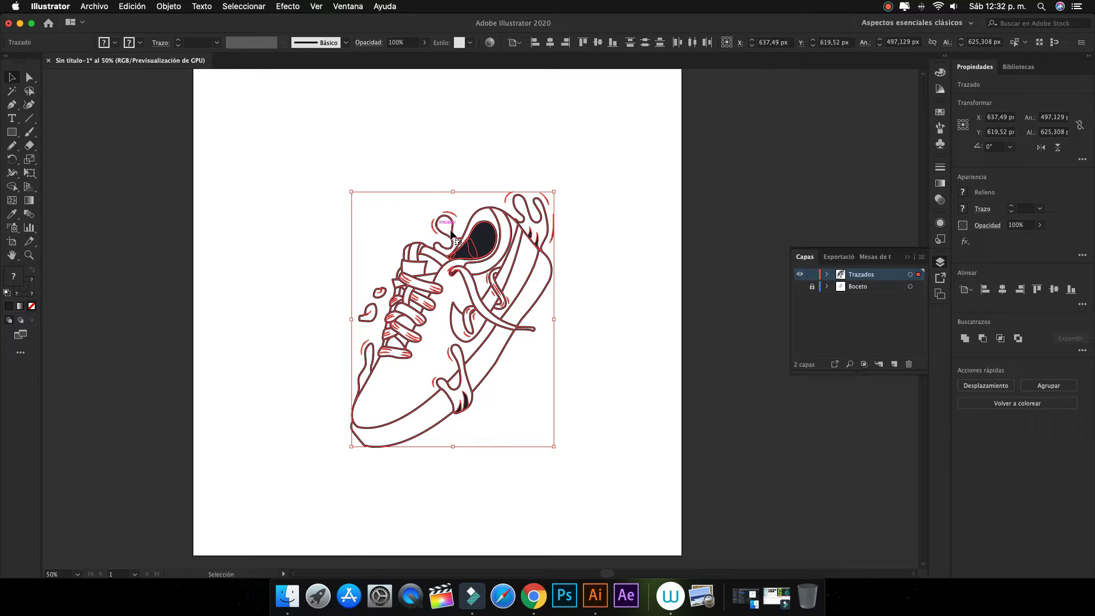
click(169, 6)
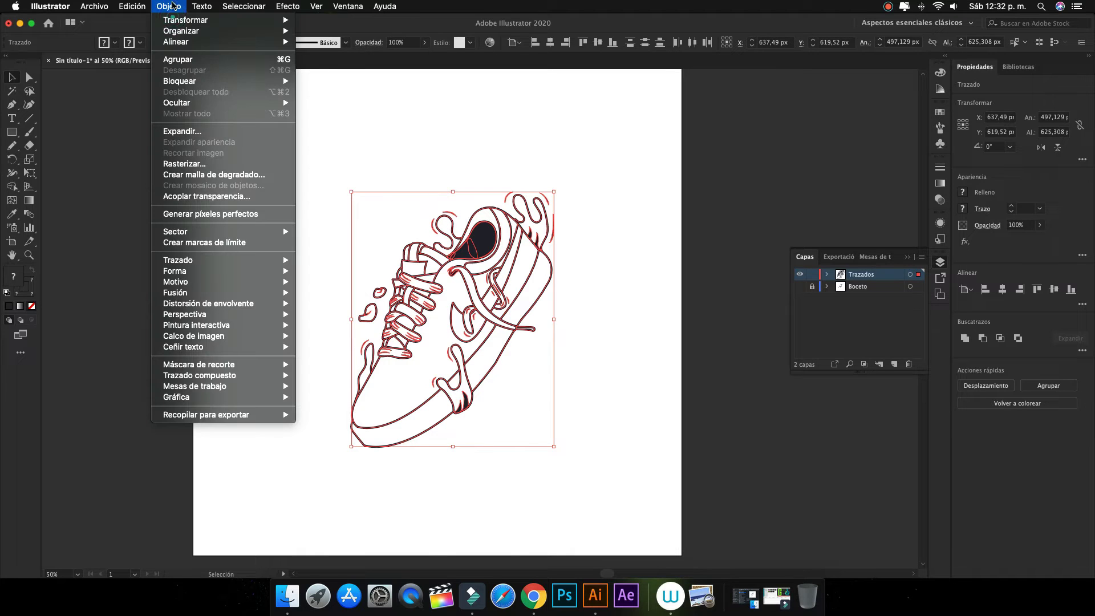
click(214, 126)
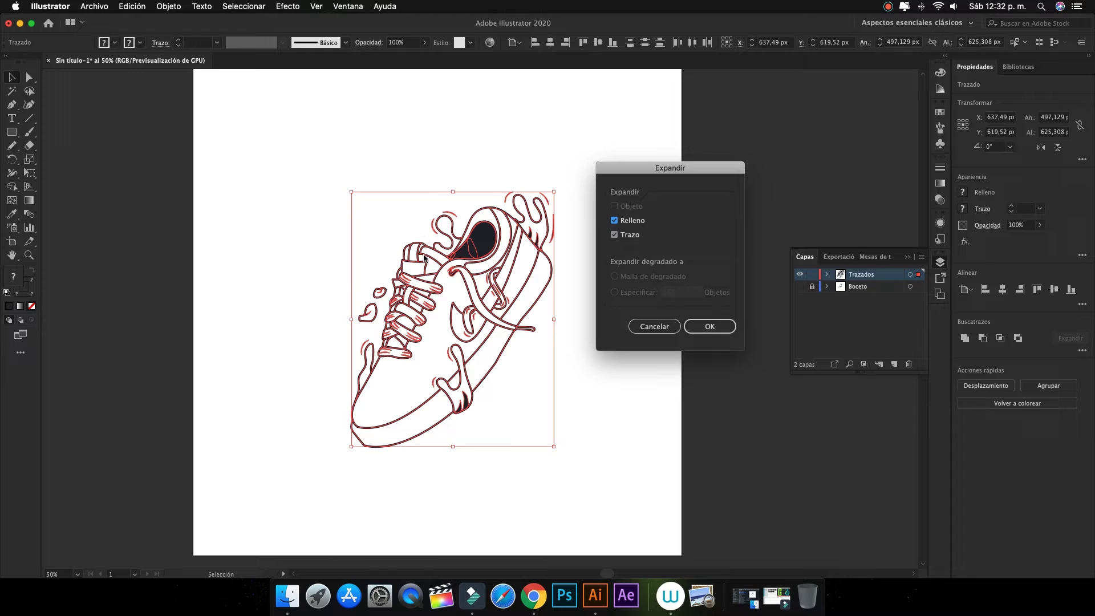
click(713, 325)
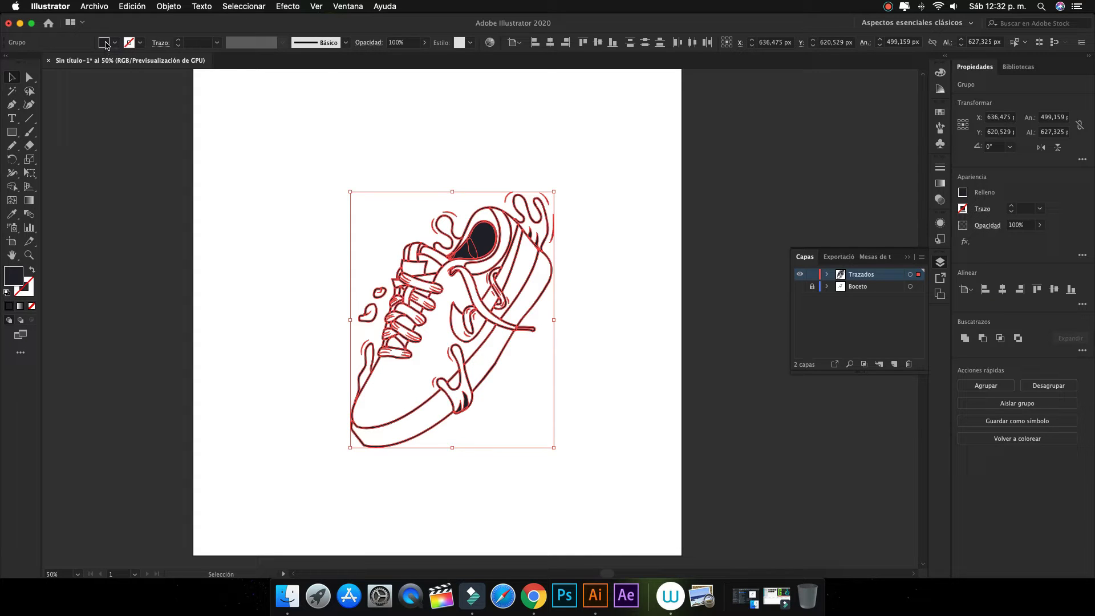
click(463, 169)
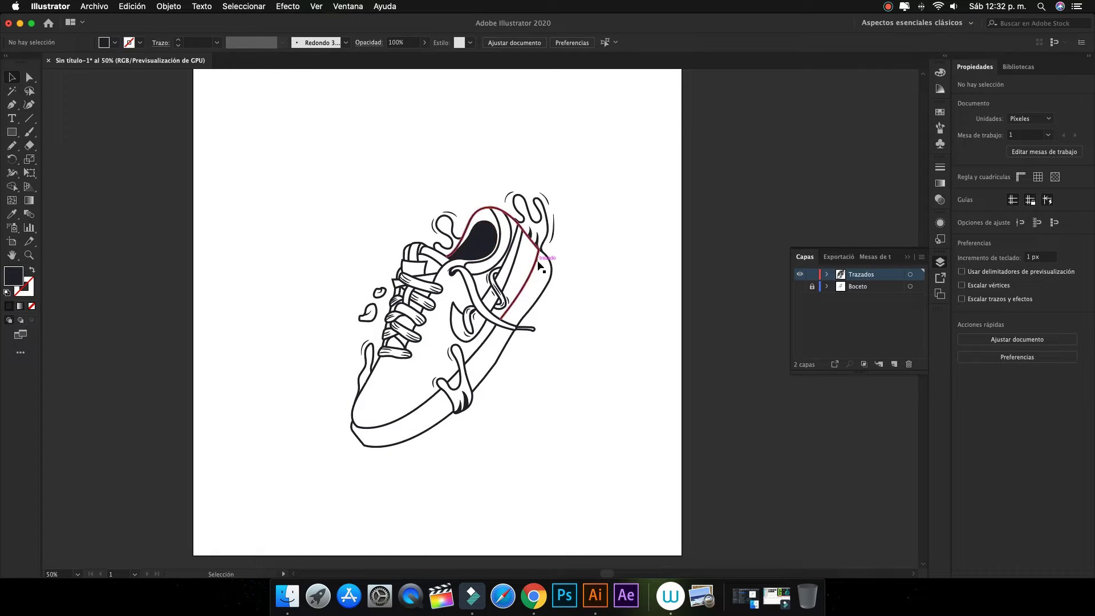
Unite all the sneaker outline shapes with Pathfinder's Unir, then deselect.
drag(288, 162, 627, 450)
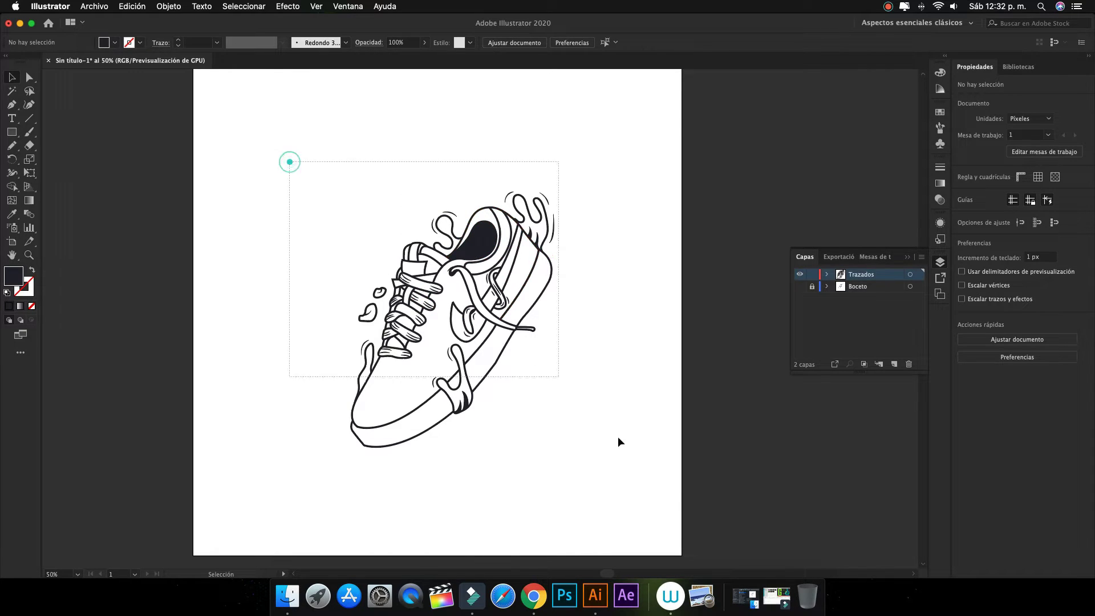
click(345, 7)
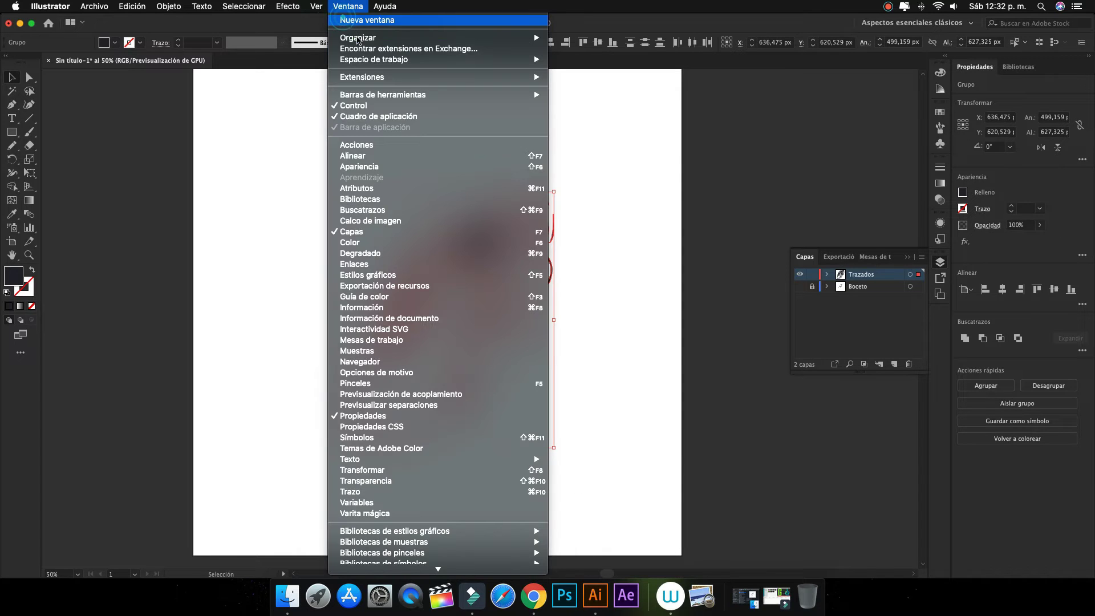
click(384, 212)
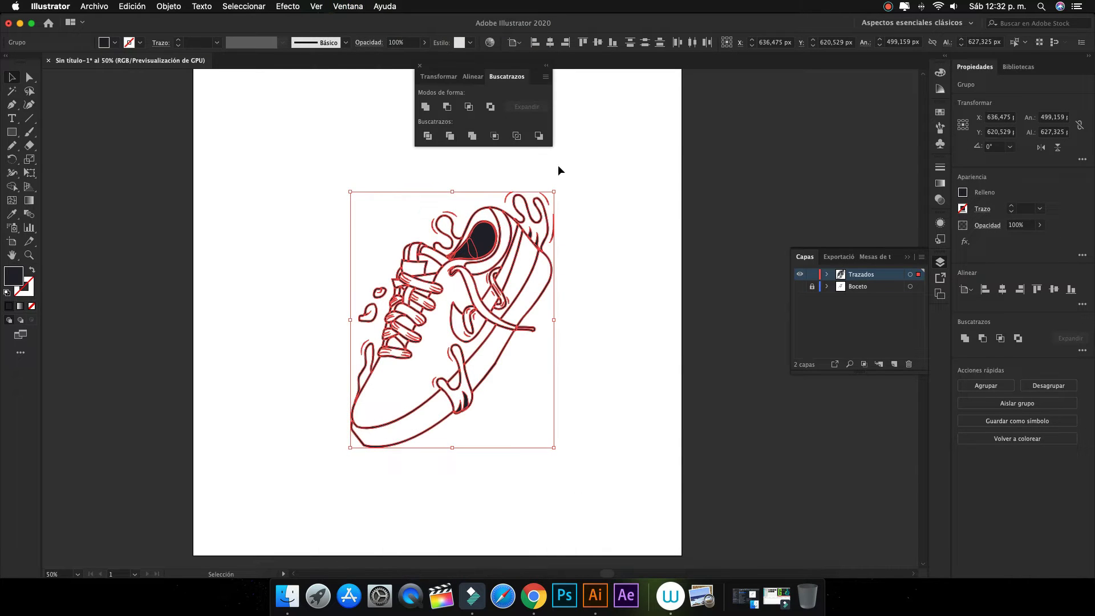
click(425, 107)
click(605, 181)
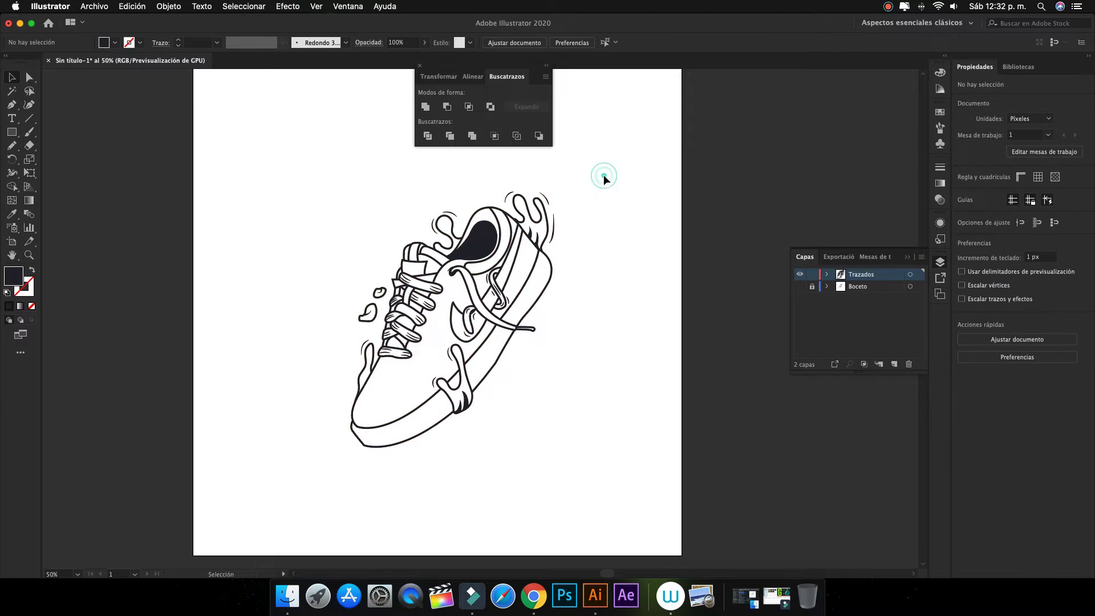
click(416, 64)
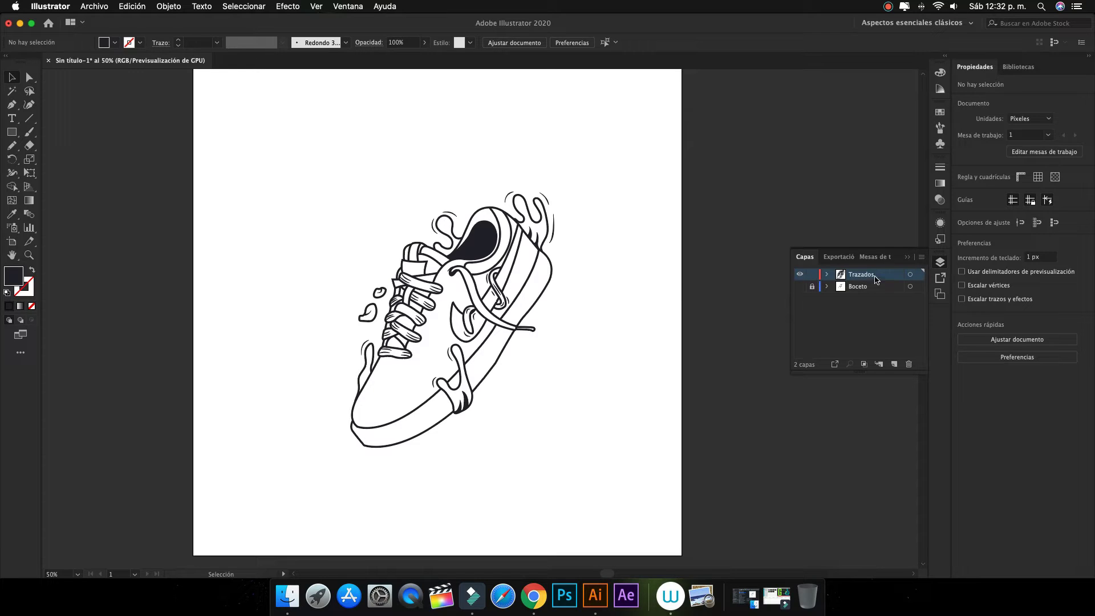
Duplicate the Trazados layer and rename the lower copy Color.
drag(896, 364, 894, 363)
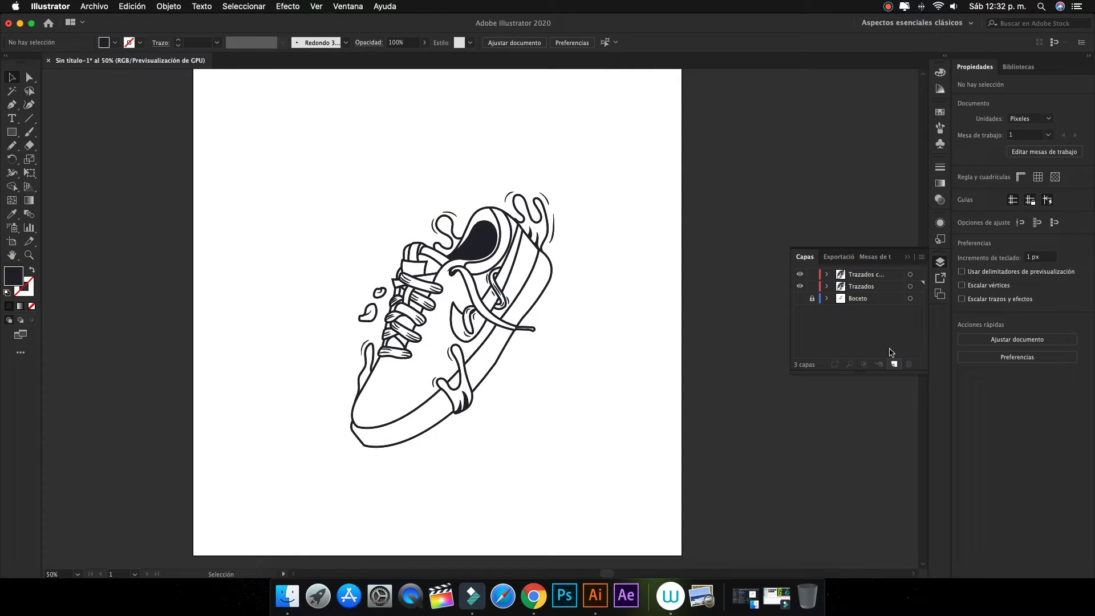
double_click(866, 288)
text(Color)
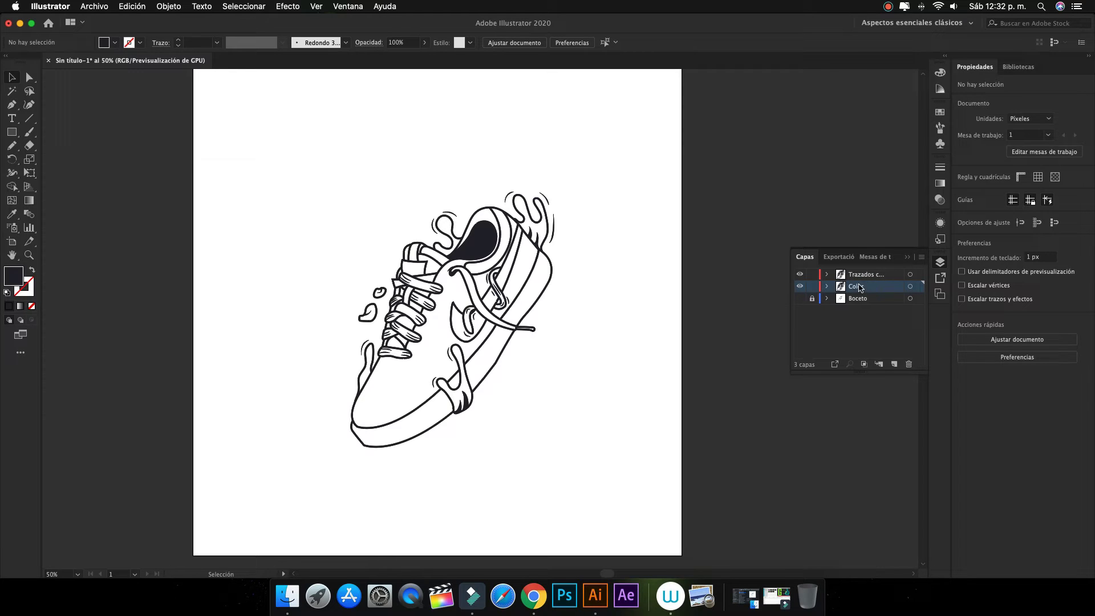
click(866, 276)
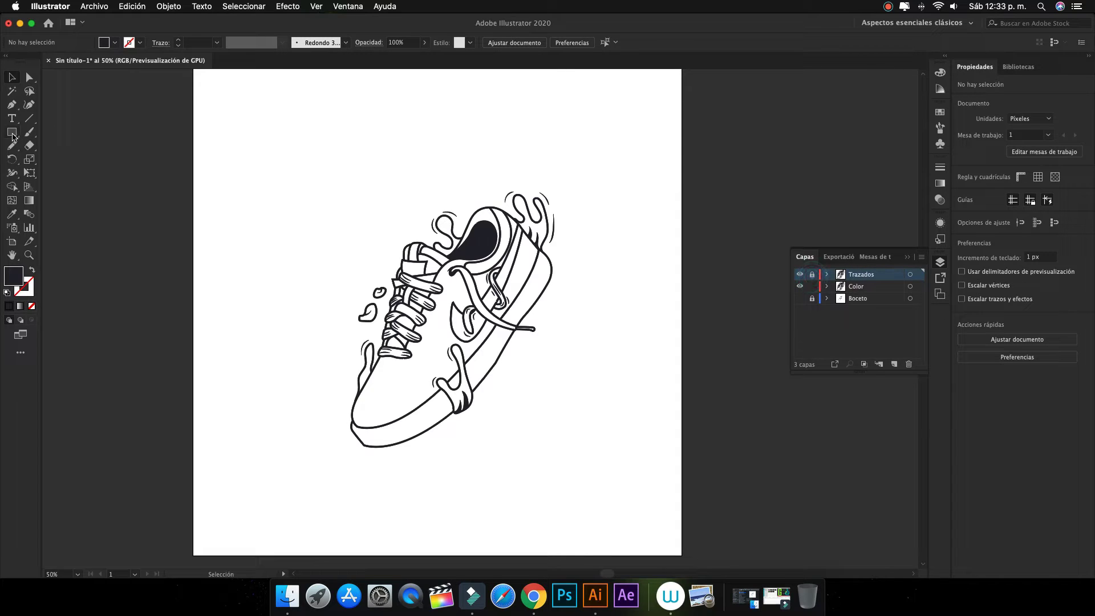
click(111, 45)
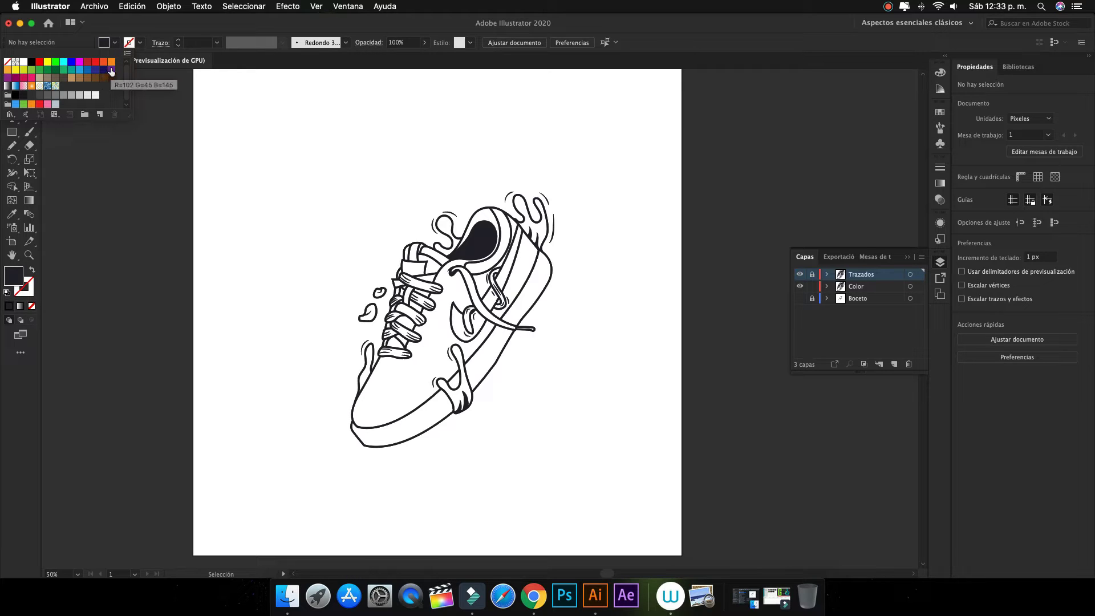
Draw a blue rectangle covering the shoe on the Color layer and send it to back.
click(338, 154)
click(11, 132)
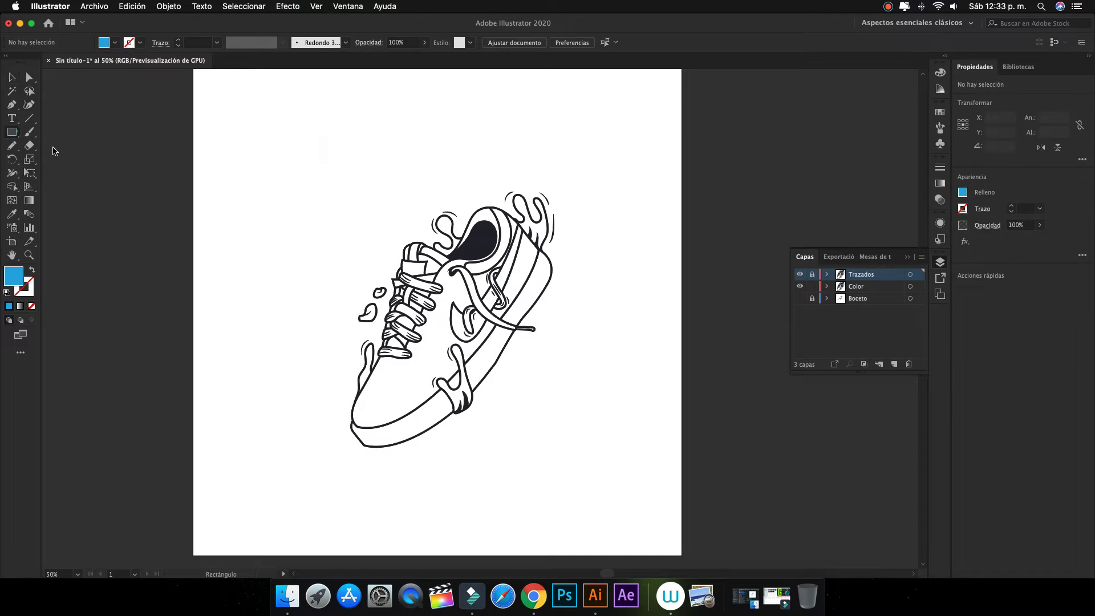
click(862, 287)
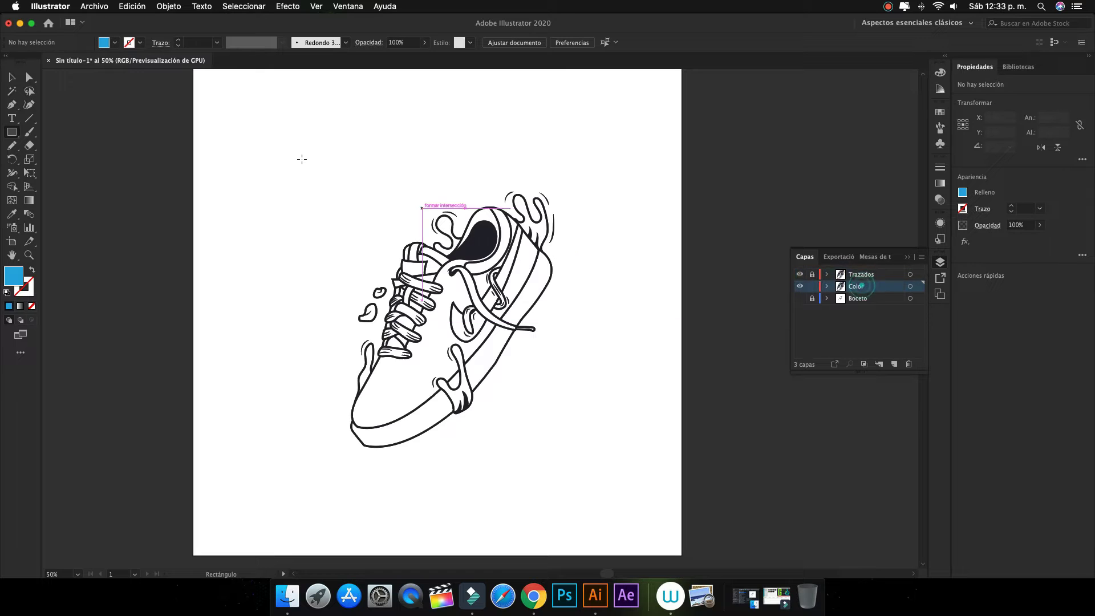
drag(295, 150, 650, 483)
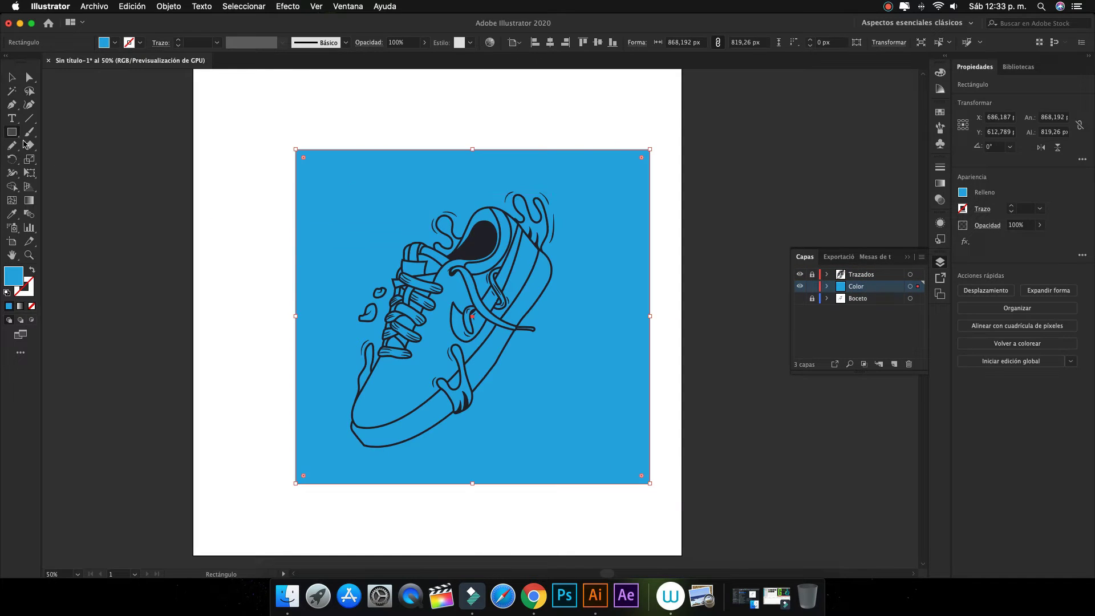
right_click(585, 193)
mouse_move(616, 378)
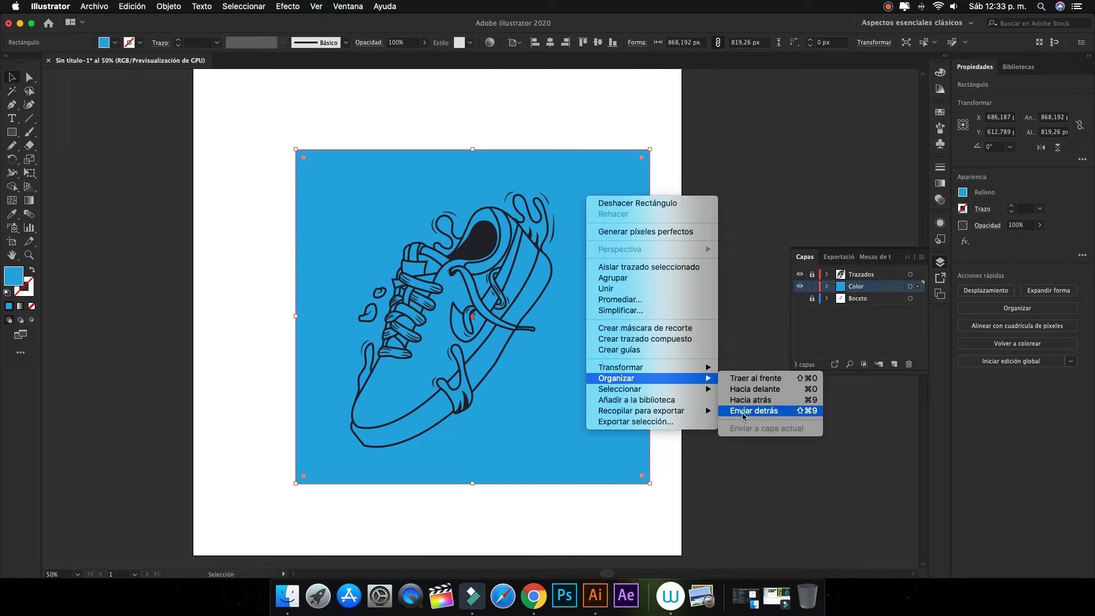
click(743, 417)
Merge the blue rectangle with the shoe outlines in Pathfinder, undoing a second operation.
drag(244, 113, 712, 530)
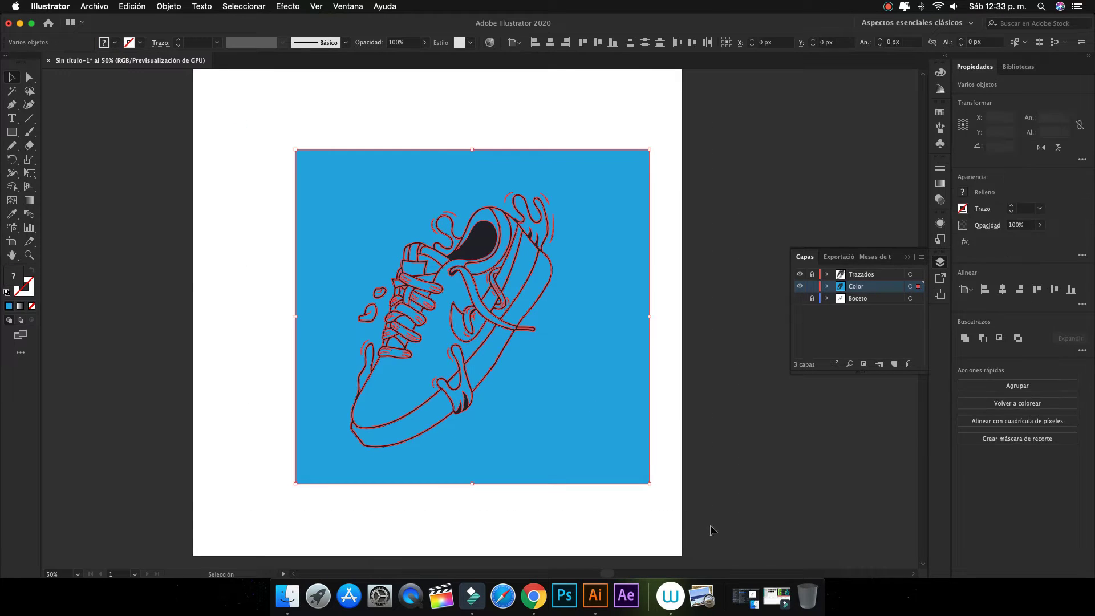
click(348, 7)
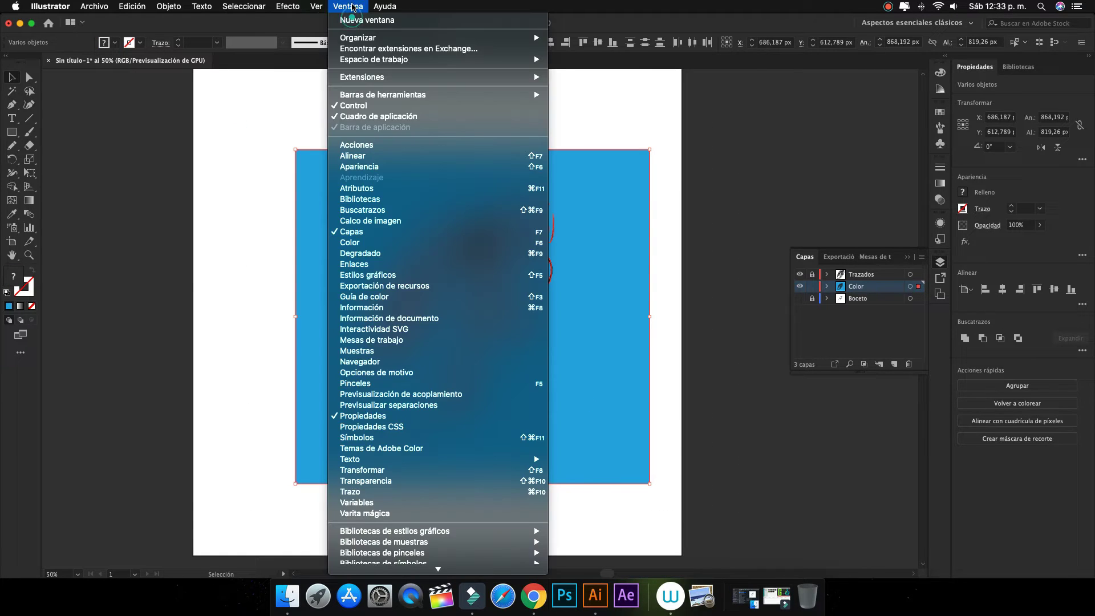
click(388, 209)
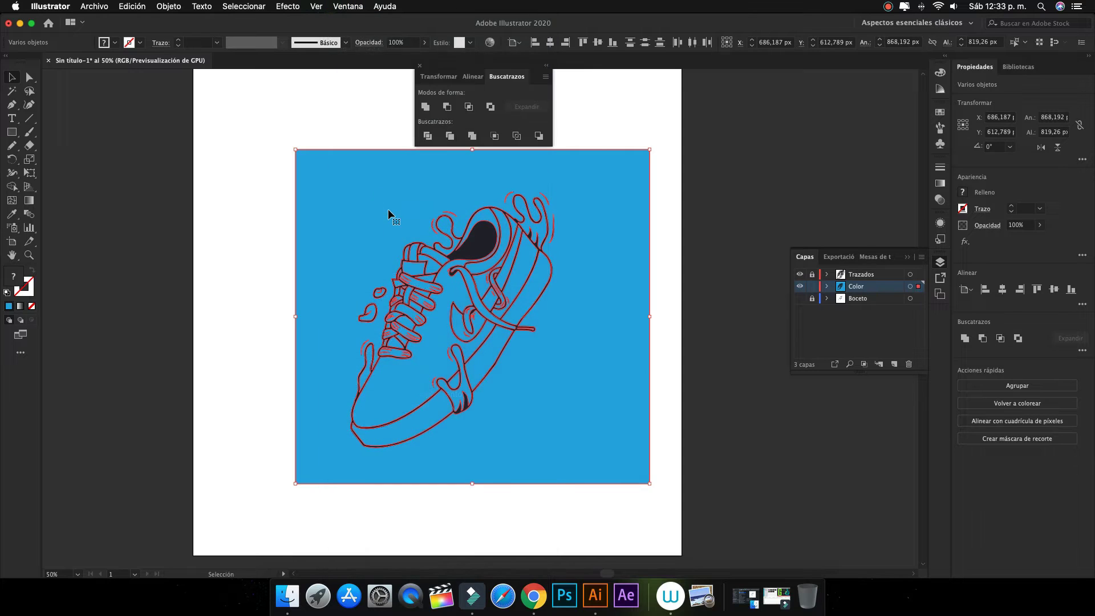
click(472, 136)
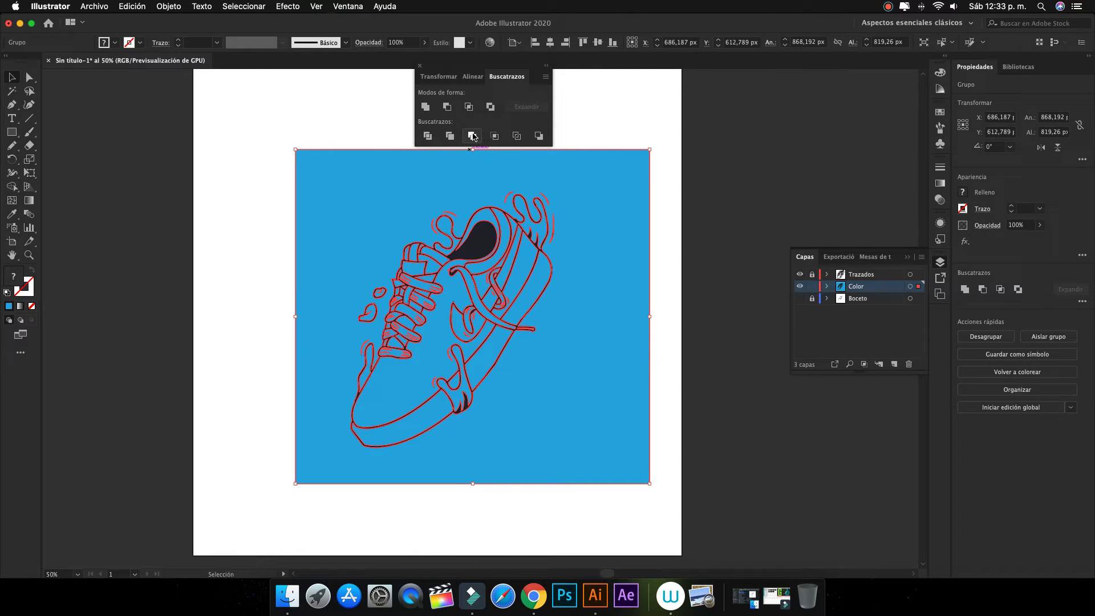
click(541, 135)
key(ctrl+z)
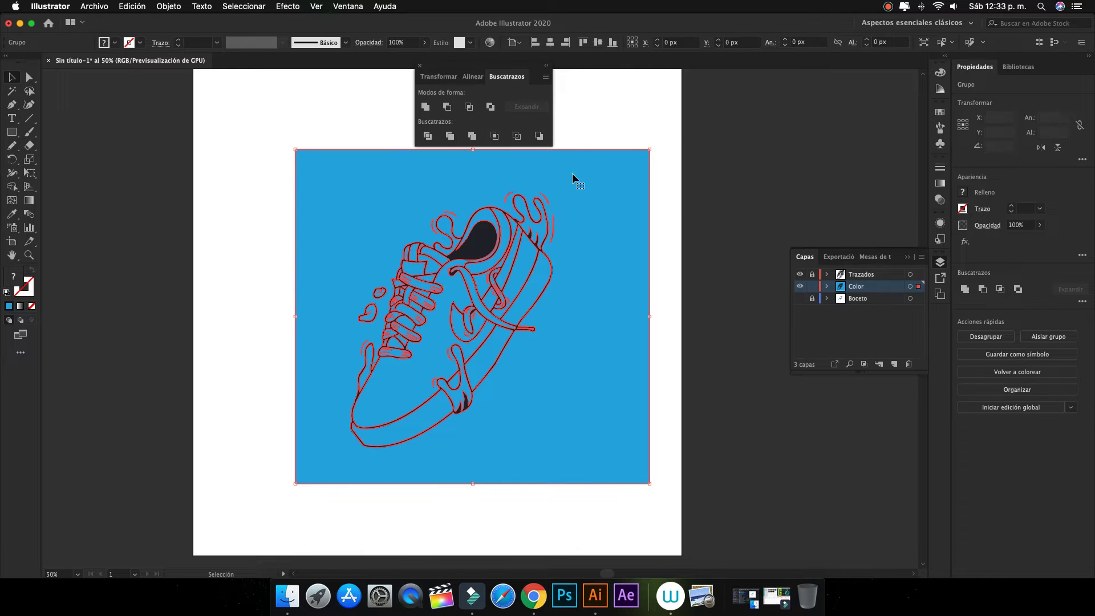
Ungroup the artwork and delete the blue background rectangle.
right_click(569, 180)
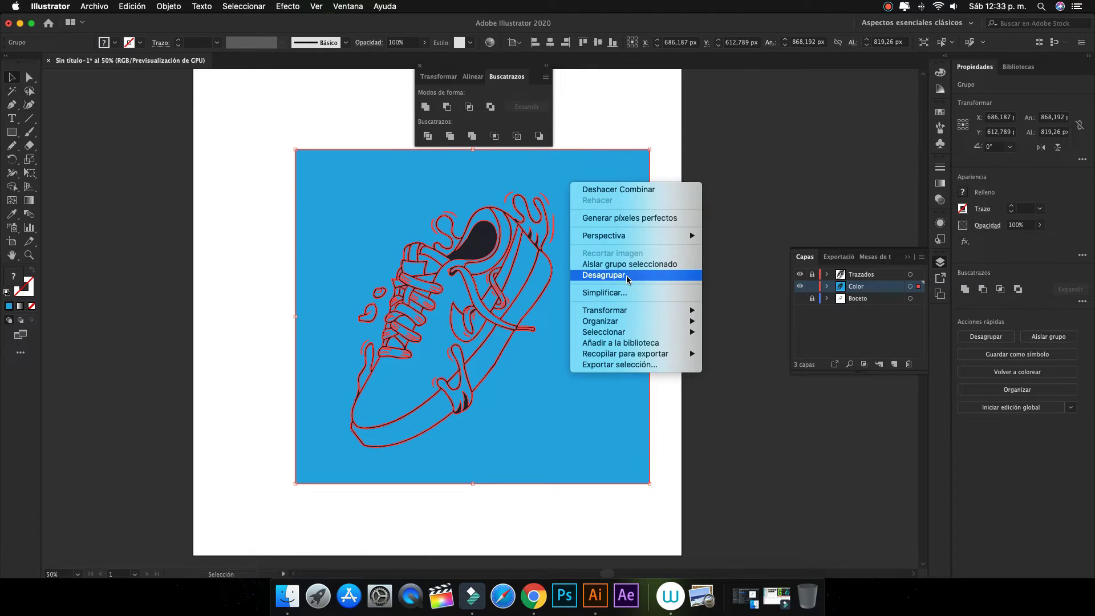
click(605, 277)
click(617, 244)
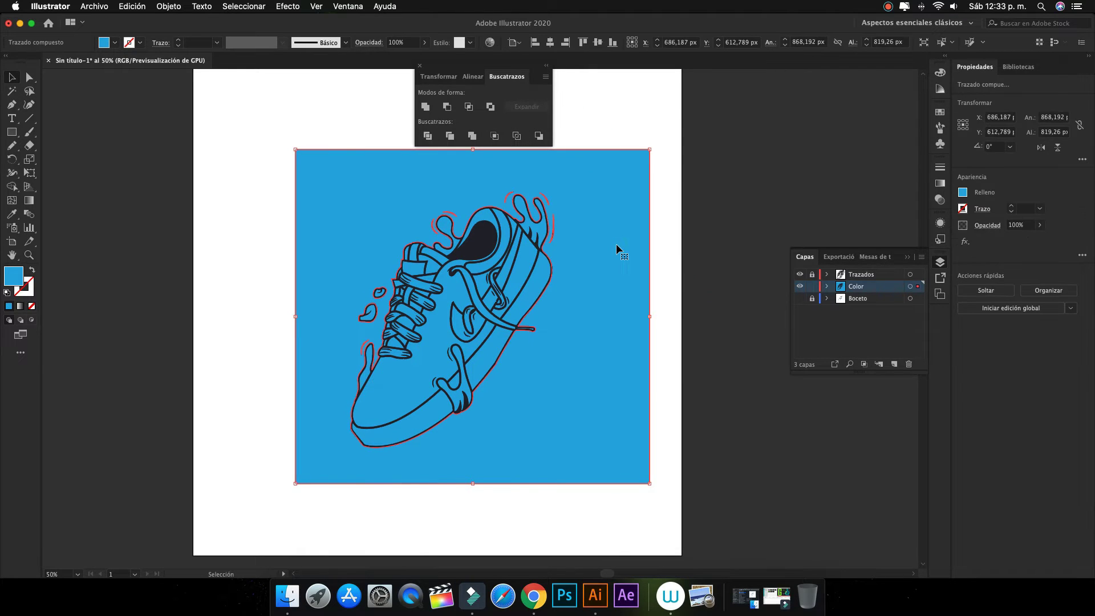
key(Delete)
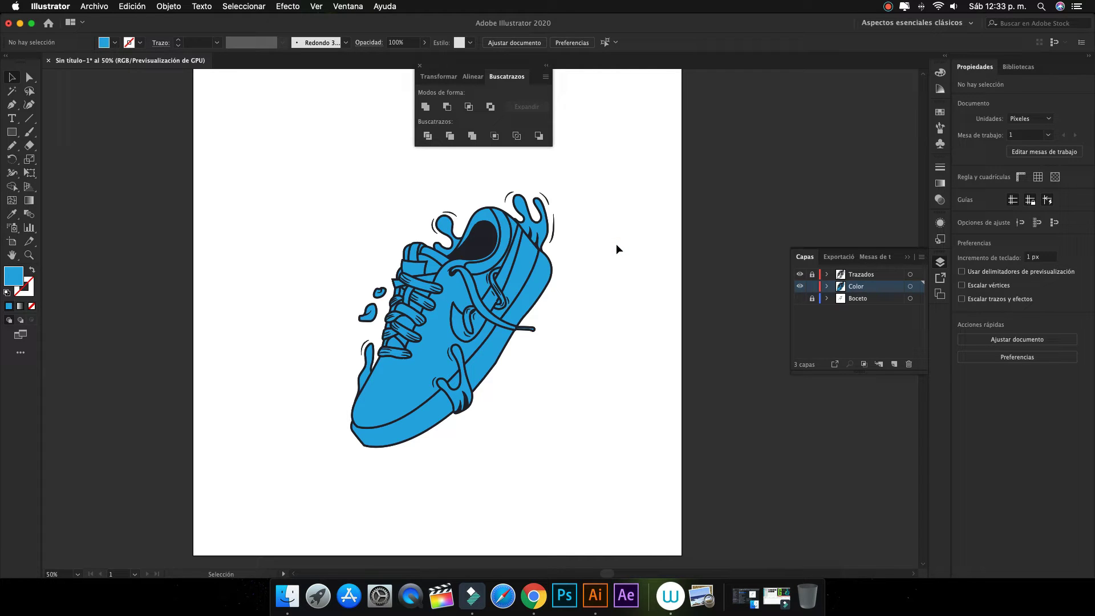
Fill both sole sections with a beige colour.
key(ctrl+plus)
key(ctrl+plus)
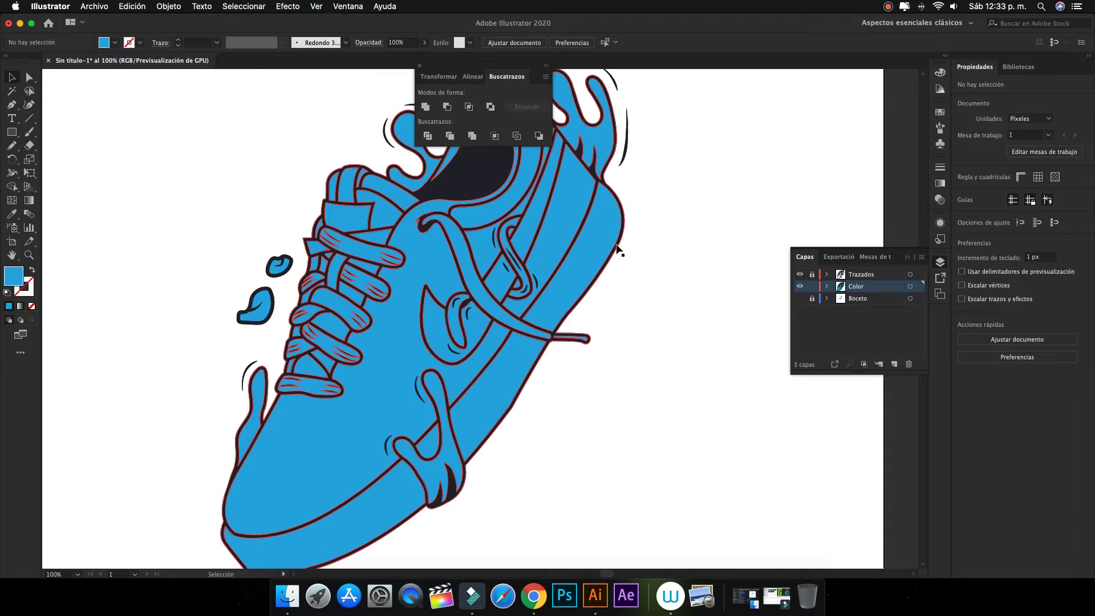
click(518, 361)
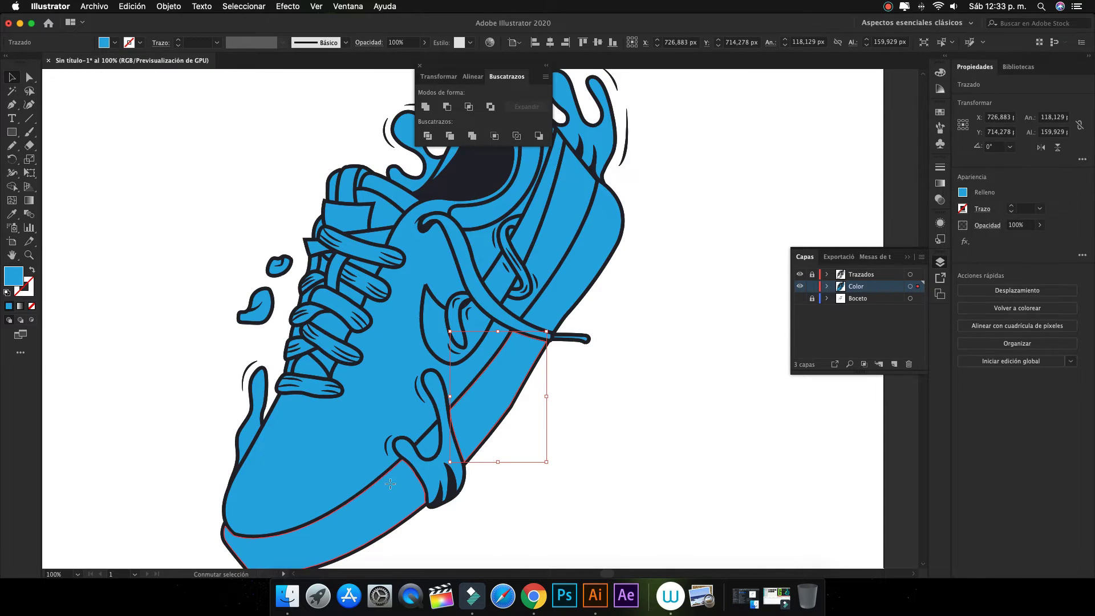
shift+click(554, 292)
double_click(16, 281)
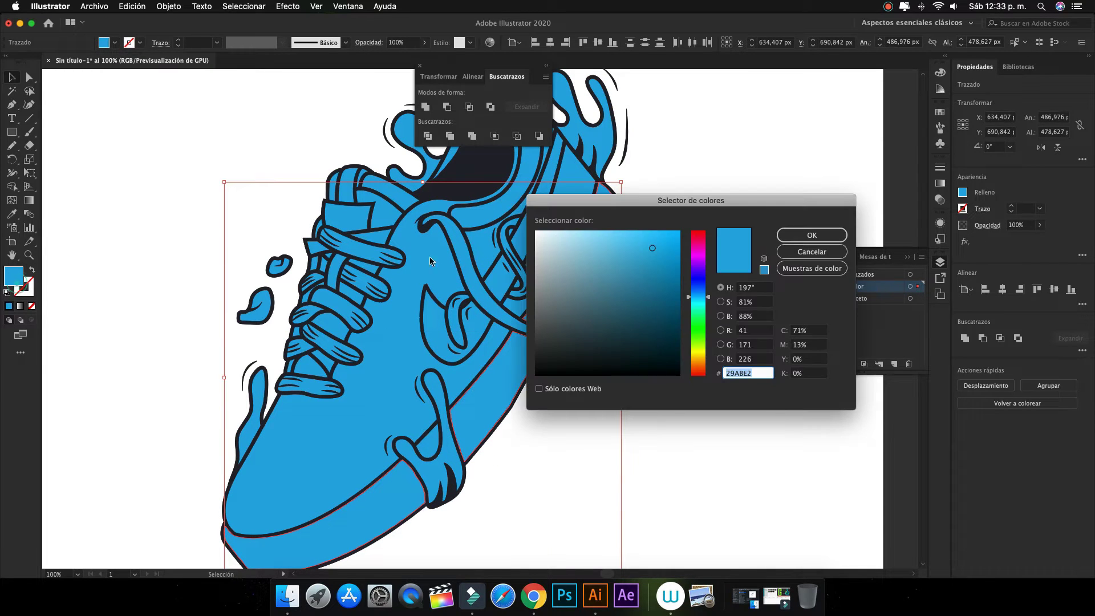
drag(697, 297, 698, 362)
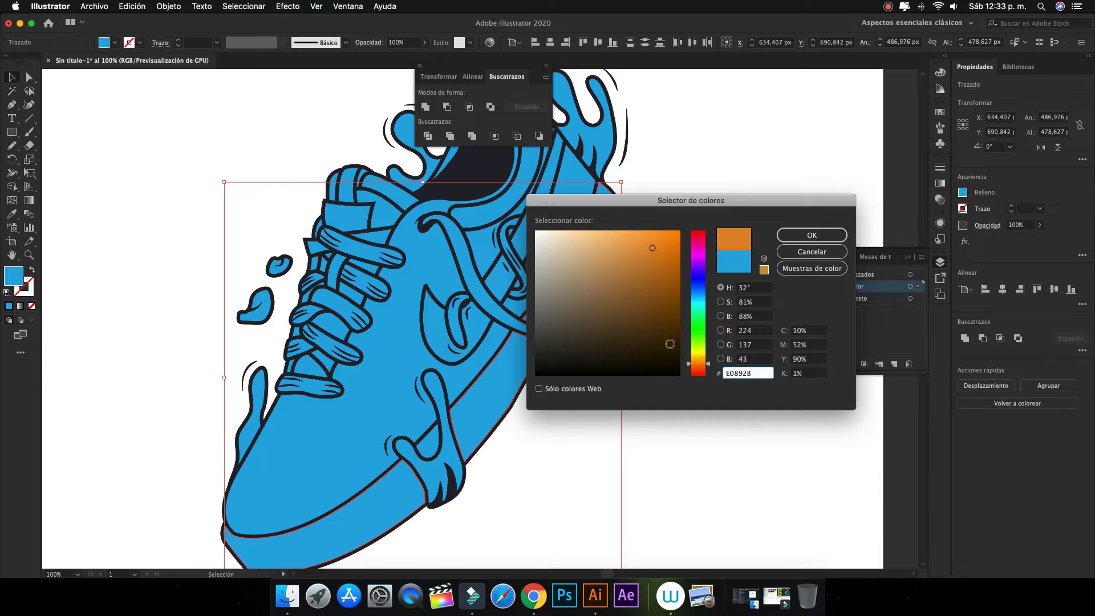
click(835, 234)
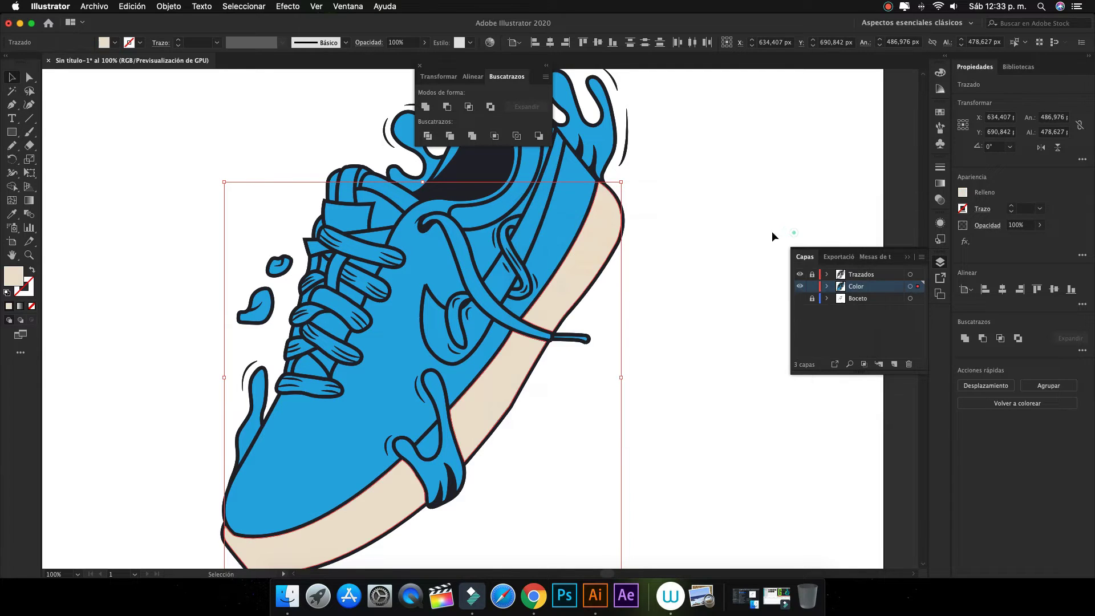
click(722, 225)
Change the sole and lower sole band fill to light grey.
click(565, 285)
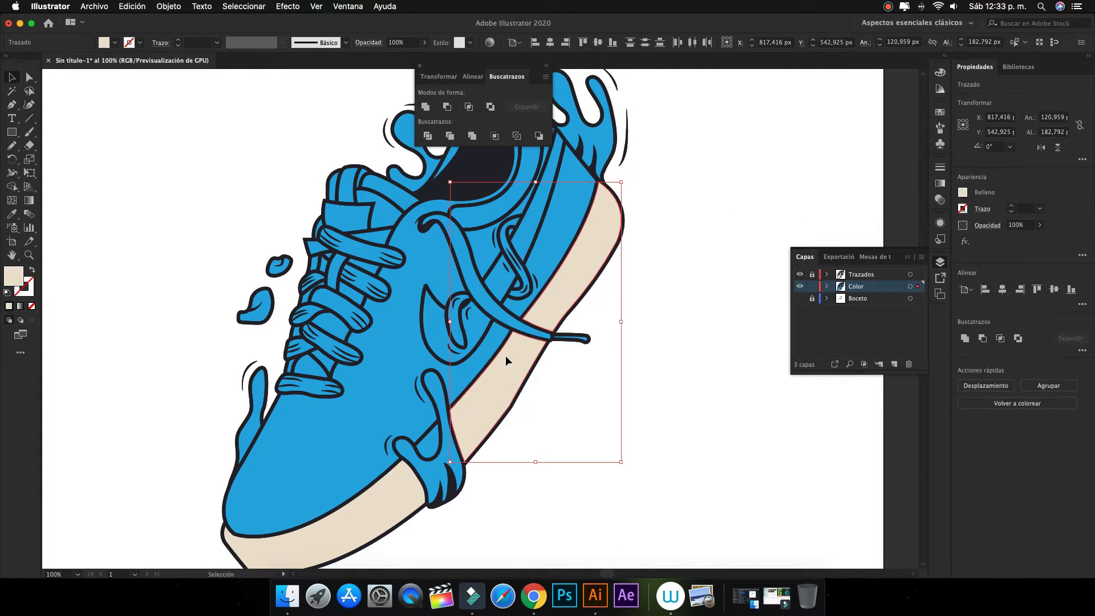
shift+click(342, 508)
scroll(402, 520, down, 4)
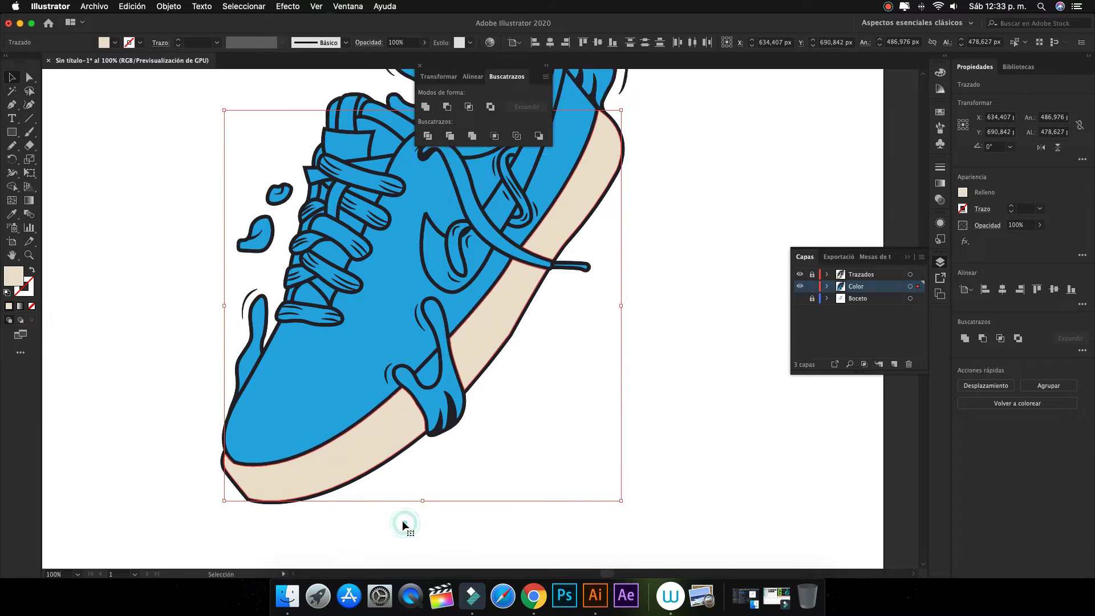
double_click(8, 275)
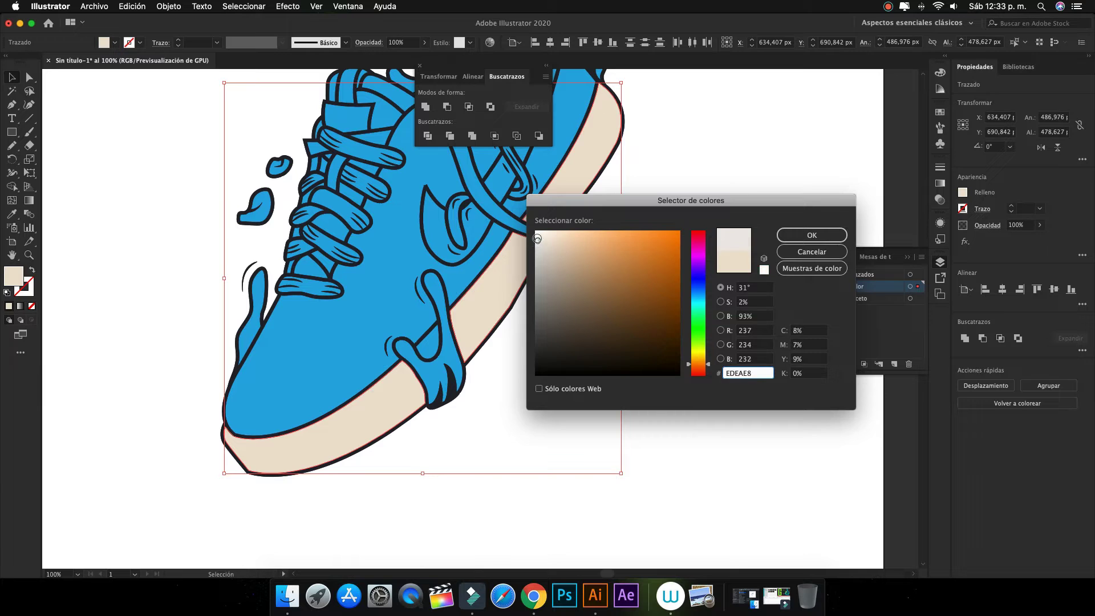
click(822, 237)
click(653, 230)
scroll(653, 230, up, 2)
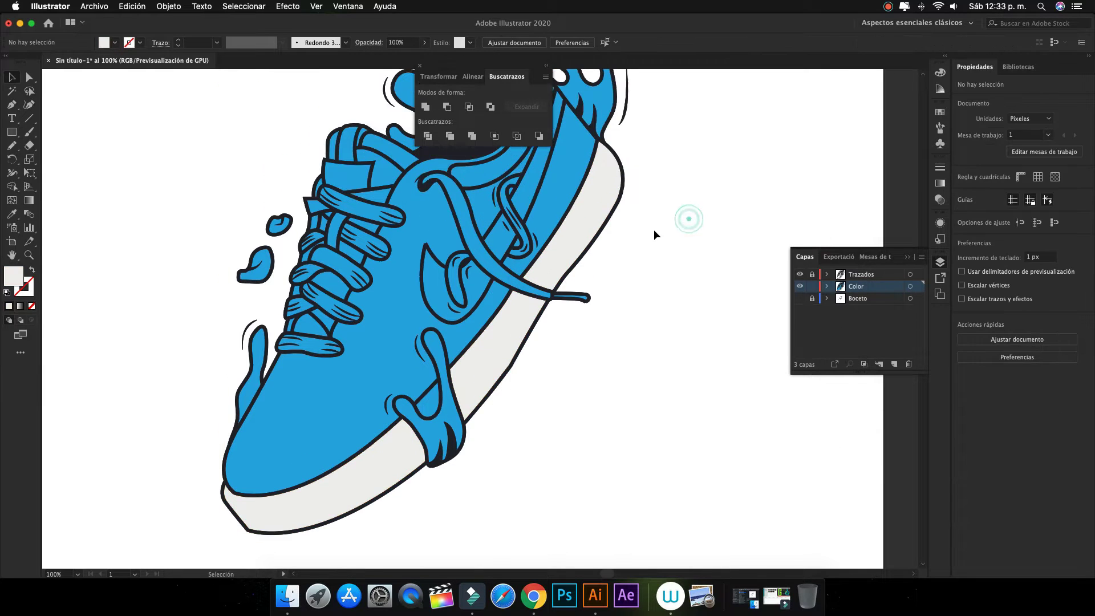
scroll(628, 230, up, 1)
Inspect the small shape by the lower lace and the blue shoe body, closing the Pathfinder panel.
click(435, 420)
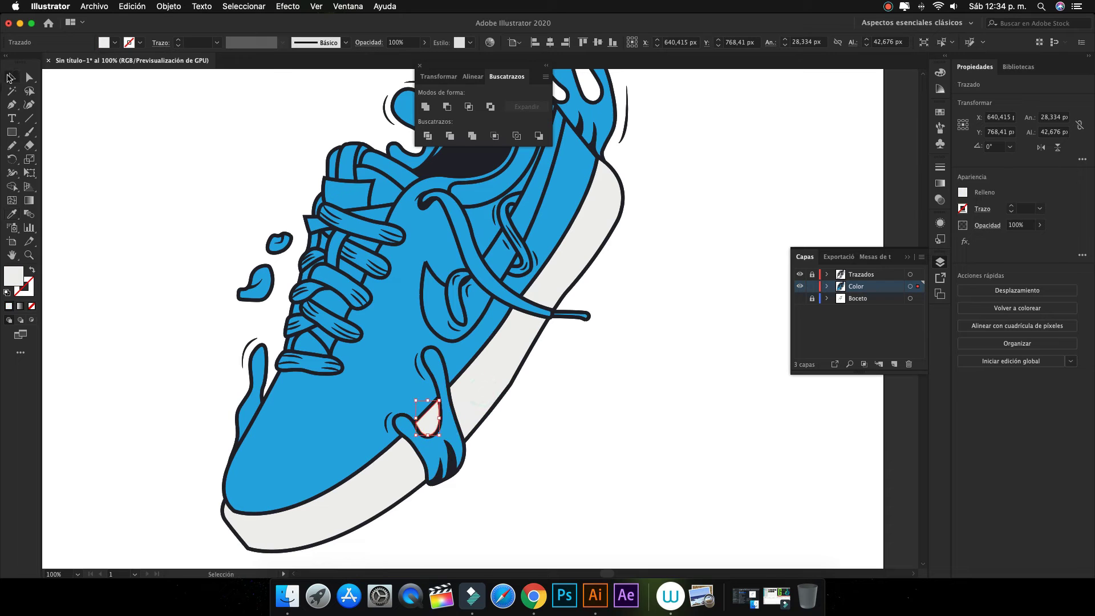
click(121, 99)
scroll(379, 339, up, 3)
scroll(386, 348, up, 2)
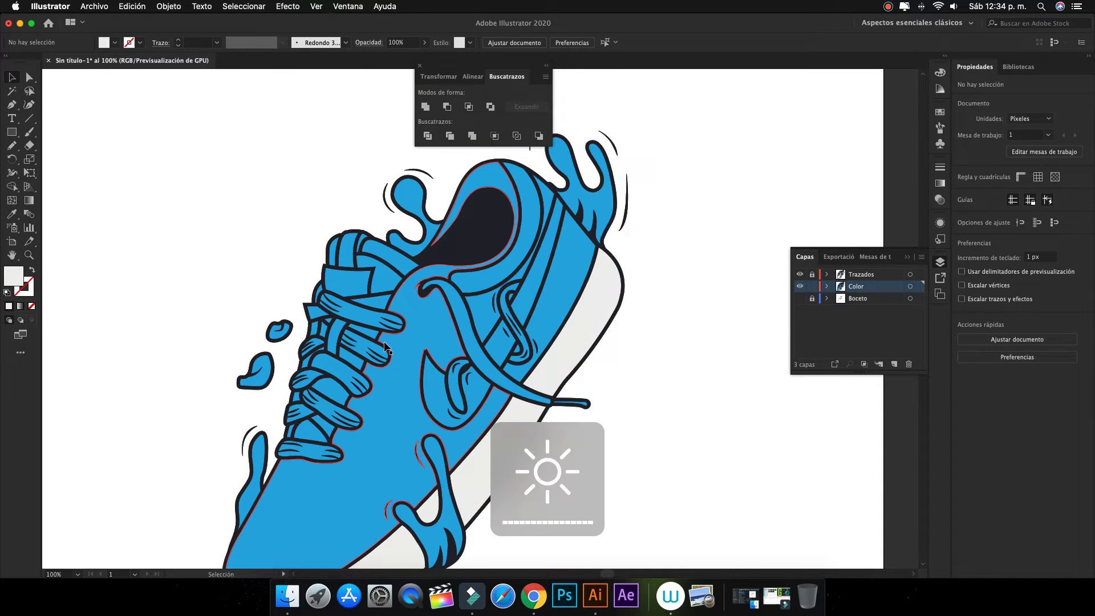
scroll(382, 345, down, 5)
click(378, 350)
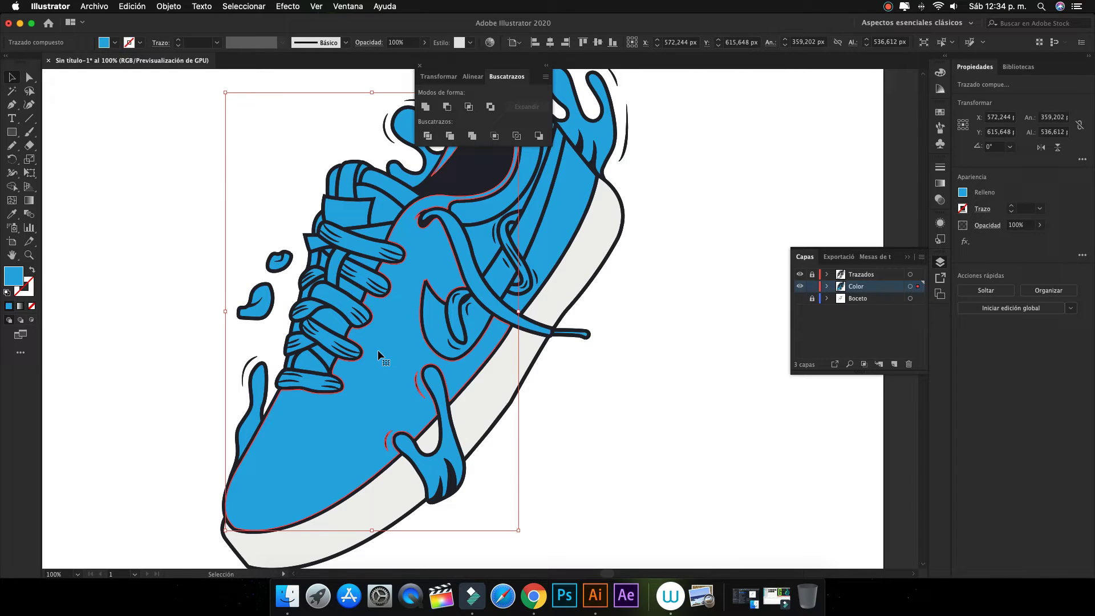
scroll(405, 309, up, 3)
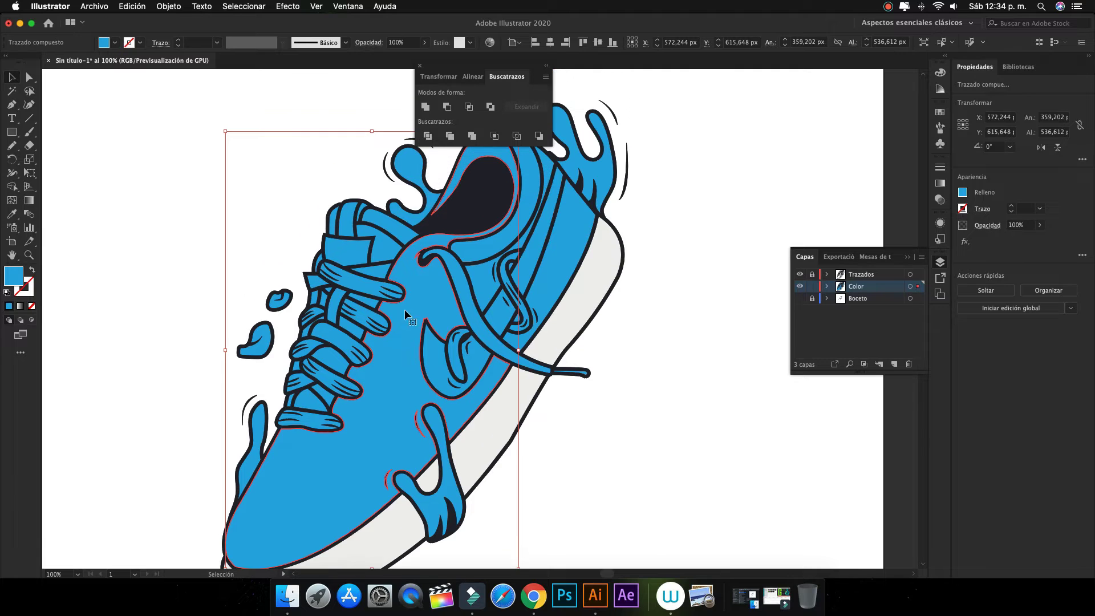
click(459, 152)
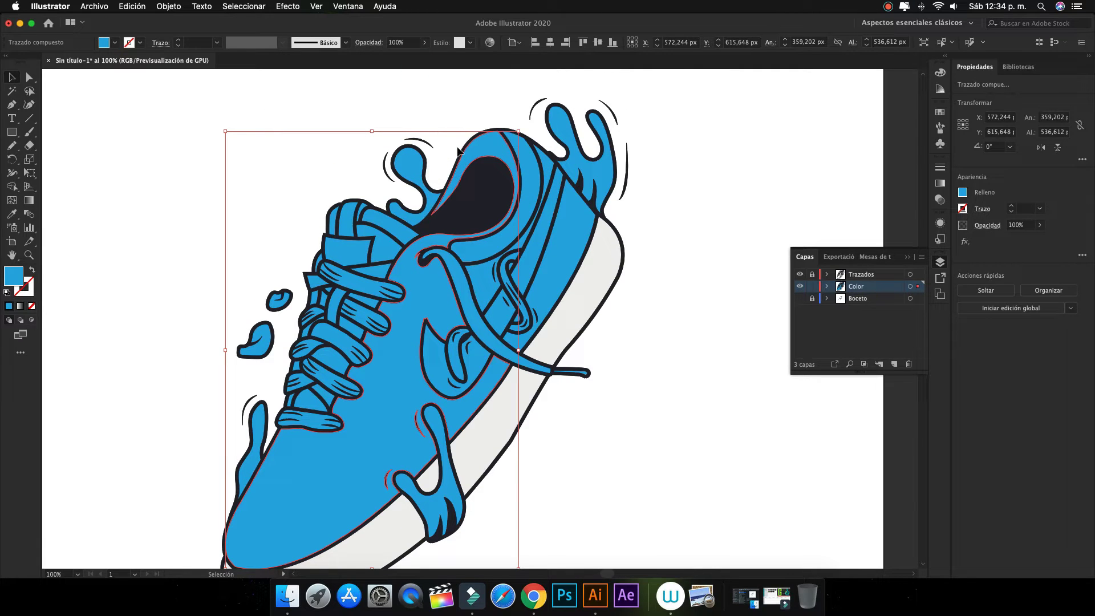
scroll(474, 293, down, 3)
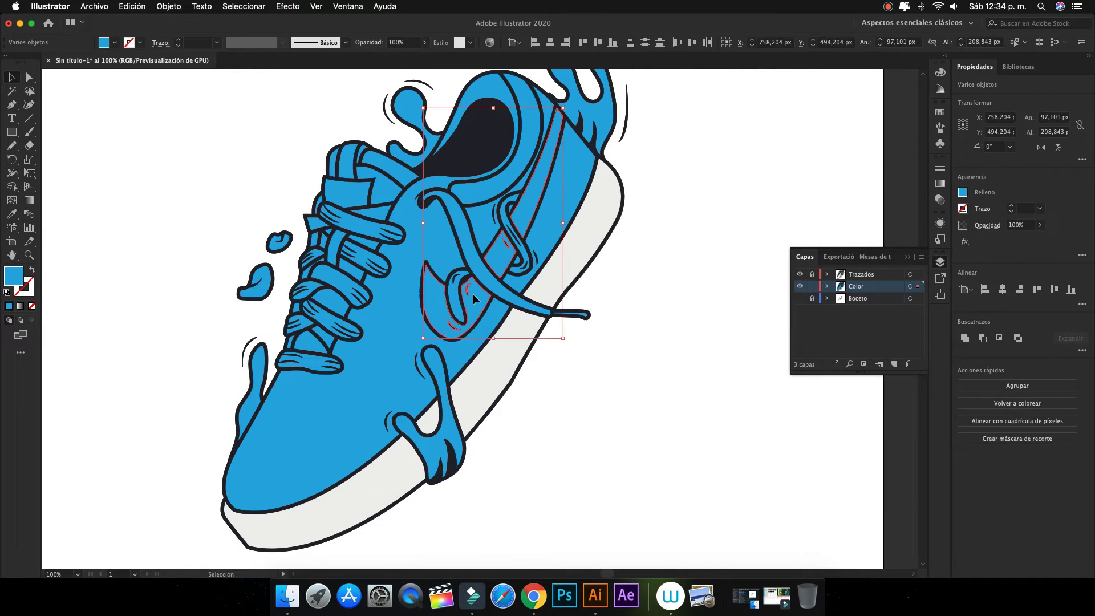
Give the six gaps between the laces a darker blue sampled with the Eyedropper.
click(365, 219)
key(super+plus)
shift+click(482, 257)
shift+click(465, 293)
shift+click(436, 345)
shift+click(429, 398)
shift+click(387, 371)
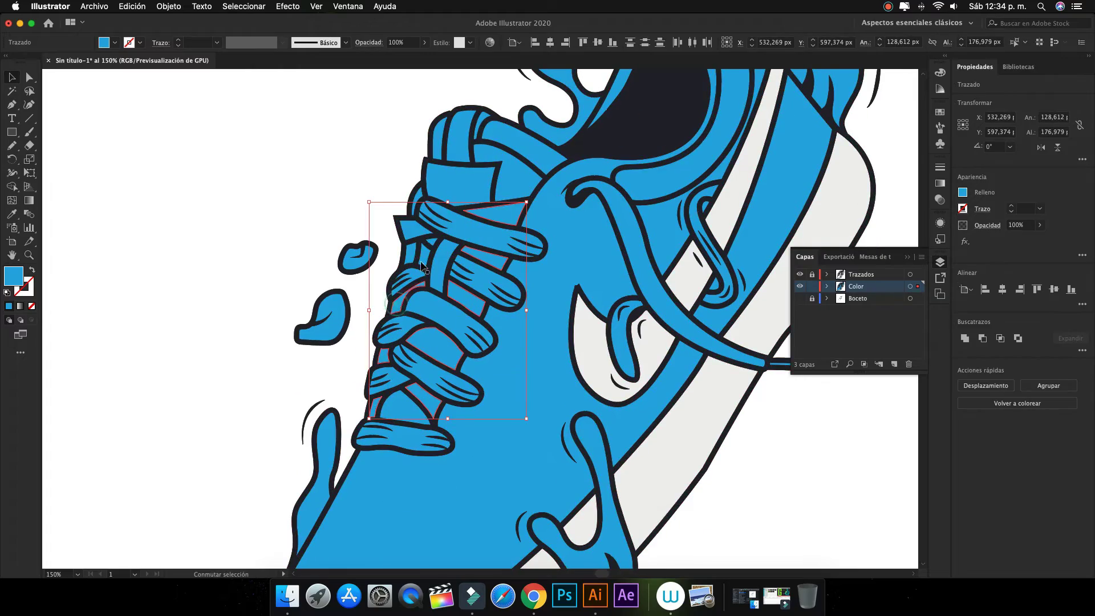
key(i)
click(459, 203)
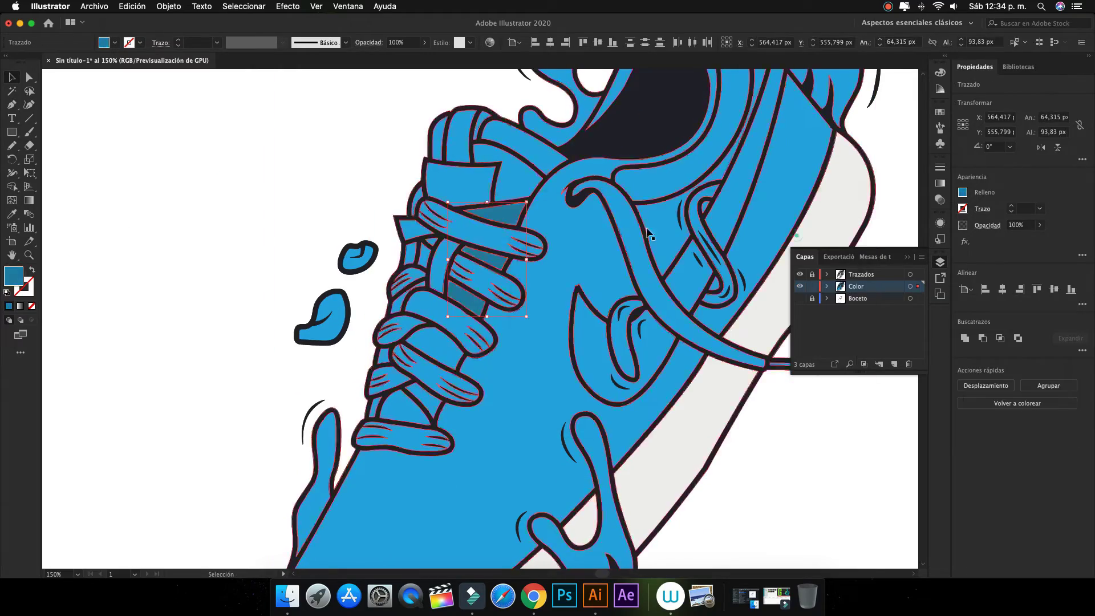
click(541, 239)
Scroll the view up and to the right across the shoe.
scroll(457, 285, up, 3)
scroll(456, 285, right, 3)
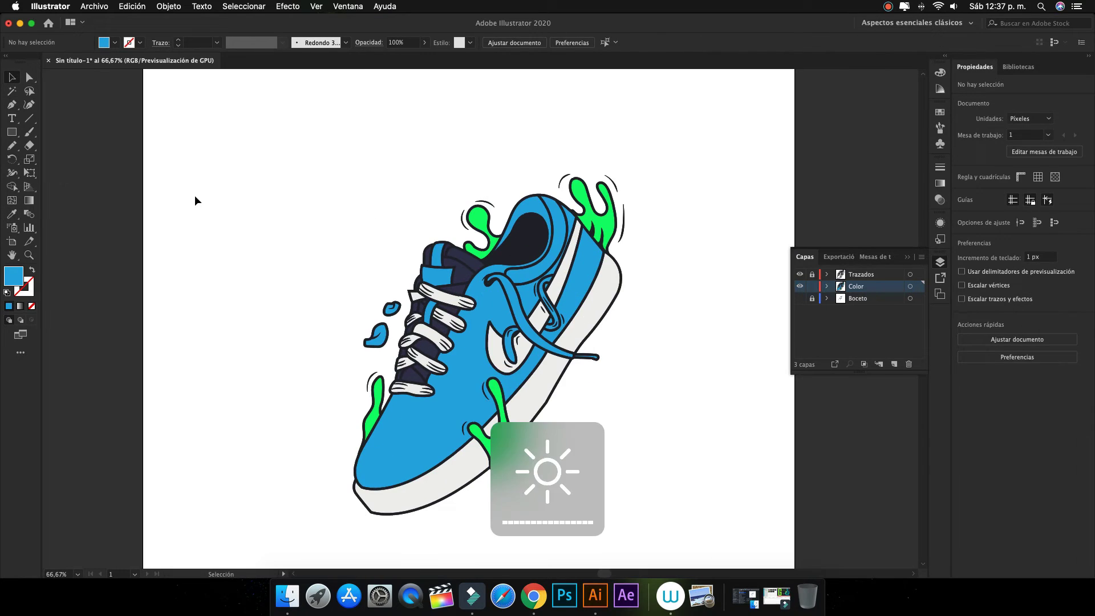
Confirm the new red colour for the laces in the Color Picker.
click(792, 236)
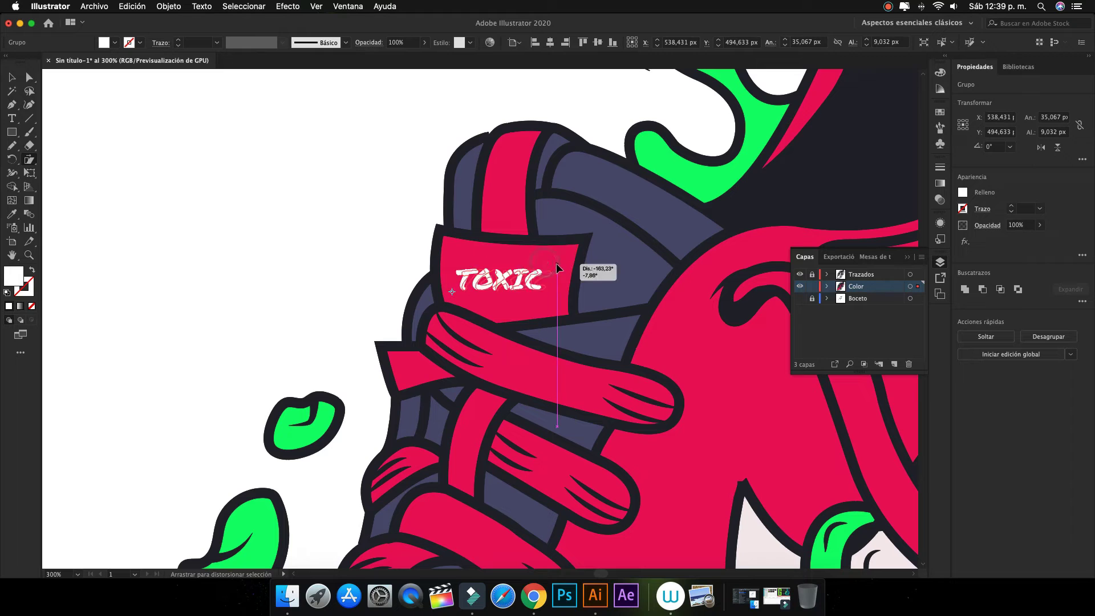
Fit the artboard and sketch Pencil shadow shapes on the laces and dark lace area.
key(ctrl+0)
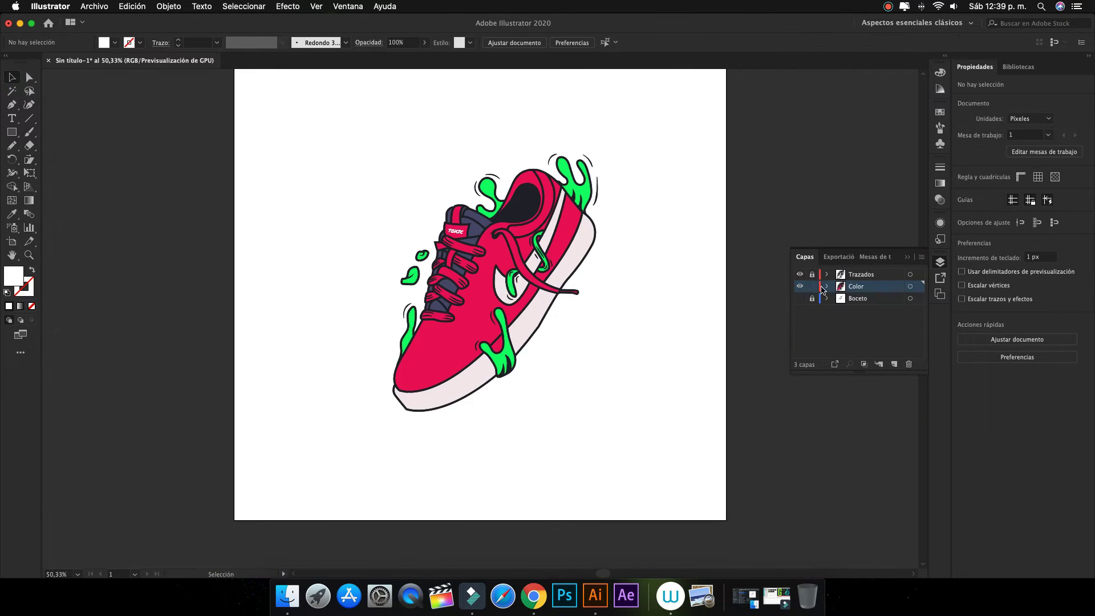
click(419, 202)
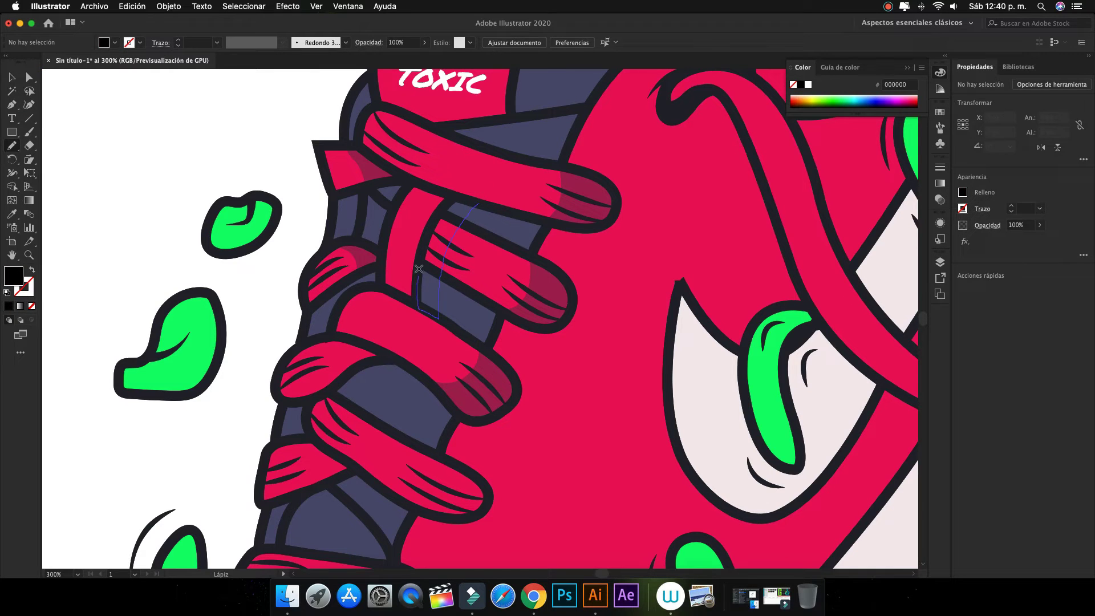
drag(418, 268, 459, 200)
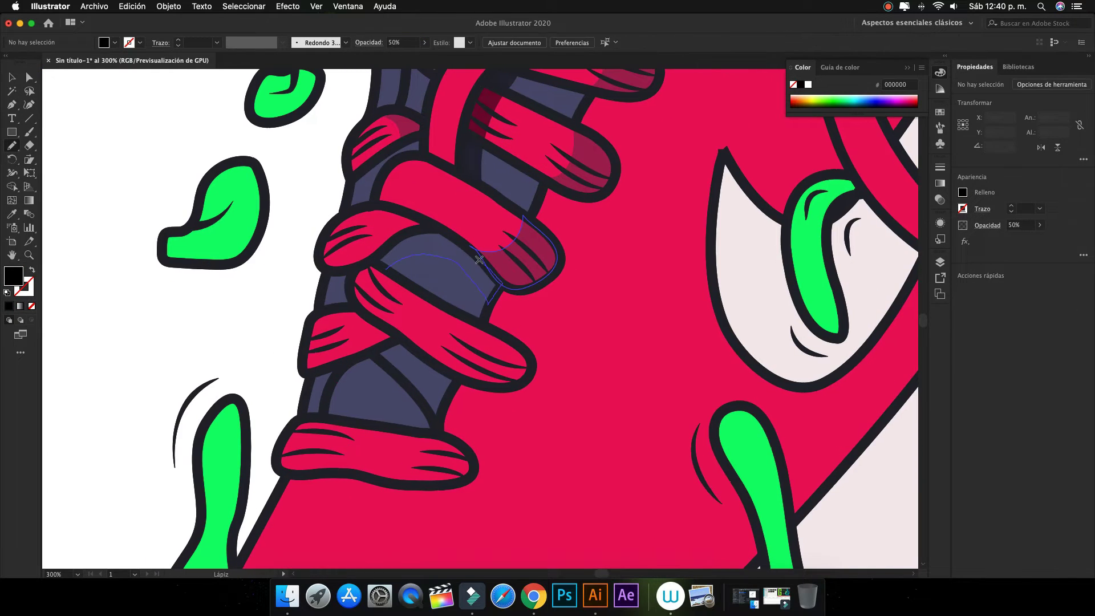
drag(479, 259, 380, 260)
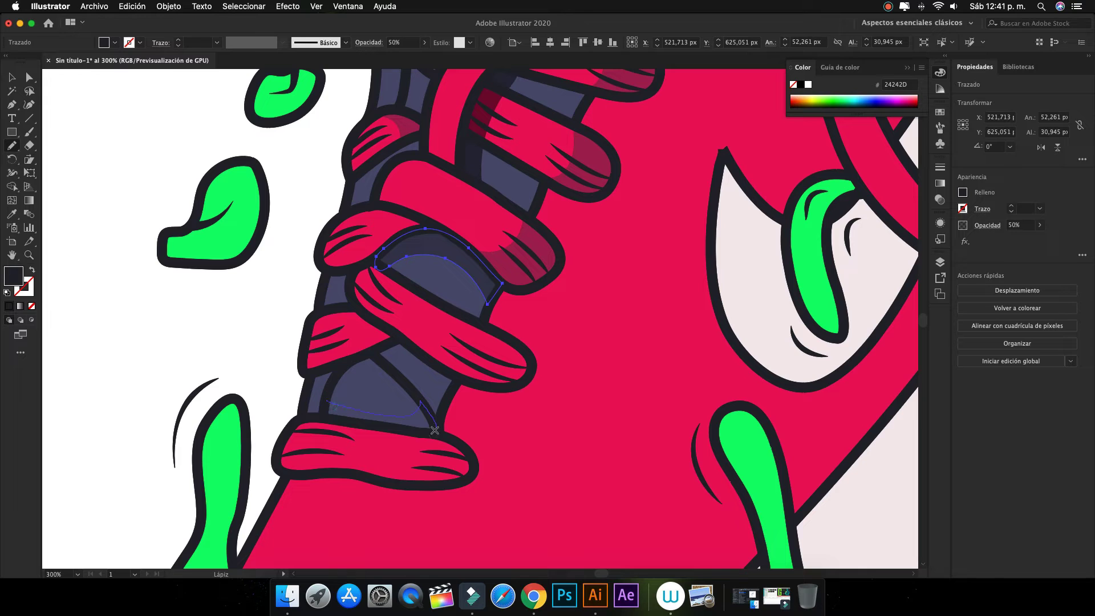
drag(434, 430, 326, 406)
drag(412, 347, 378, 356)
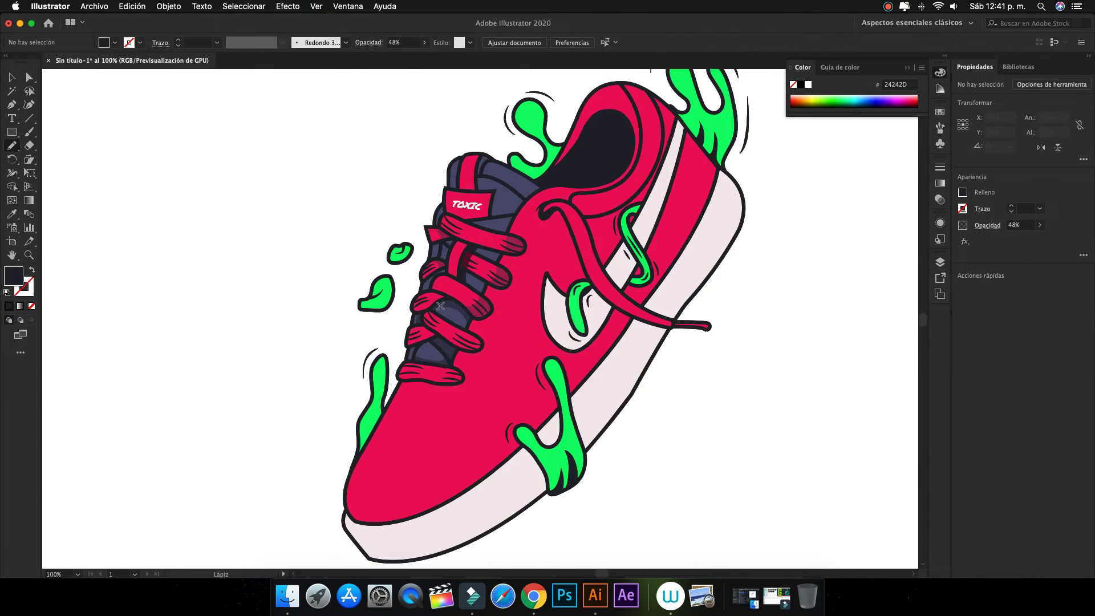
Draw a shadow below the TOXIC label and set the shadows to 50% opacity.
drag(272, 293, 294, 251)
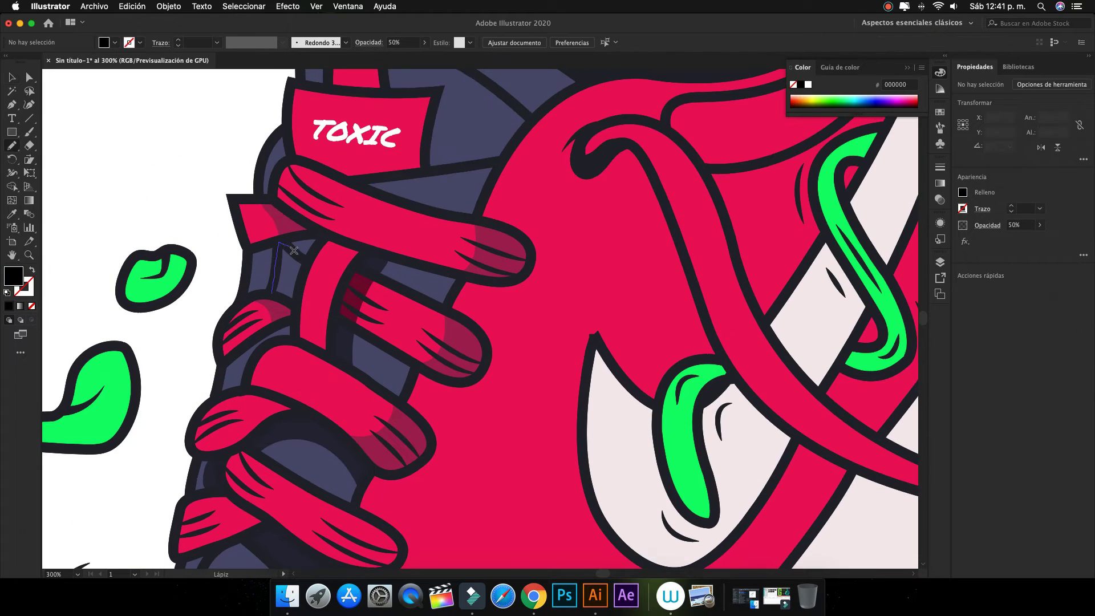
drag(272, 294, 272, 293)
scroll(268, 214, up, 3)
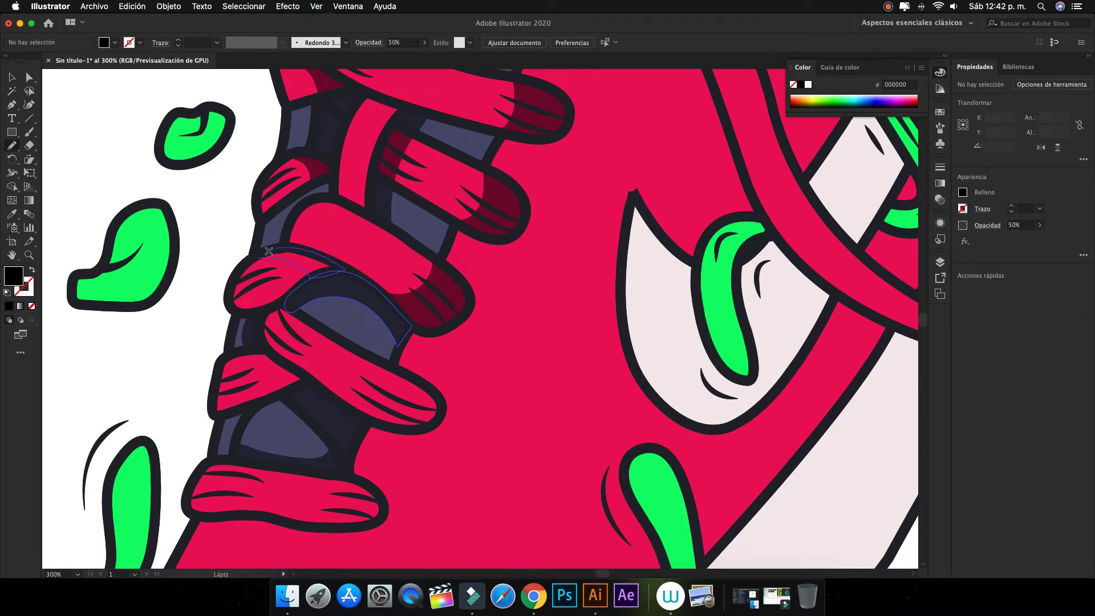
drag(269, 251, 263, 253)
click(380, 44)
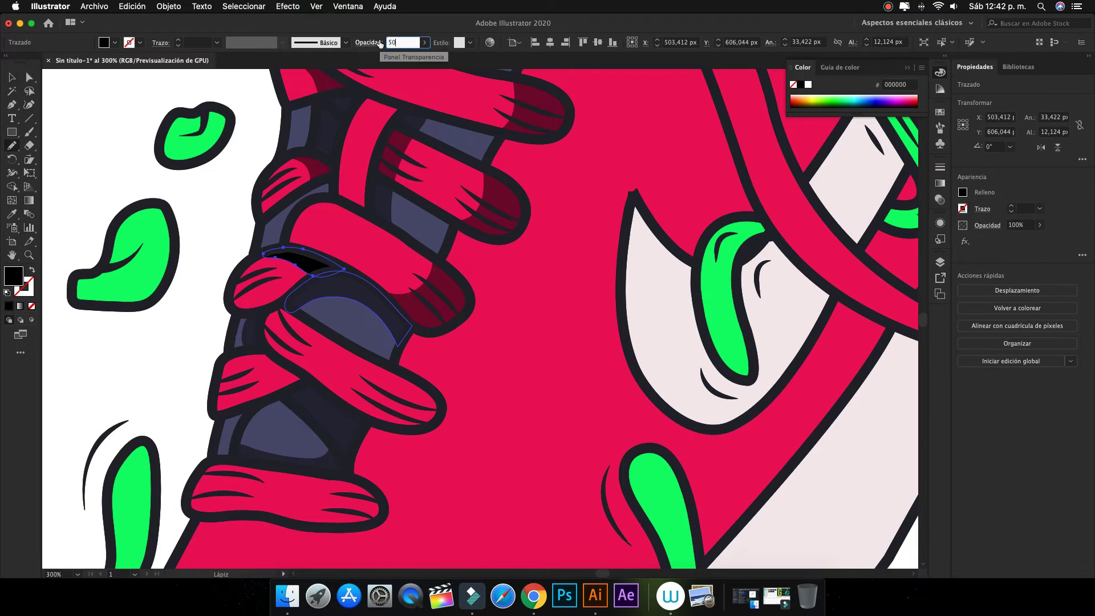
key(Return)
scroll(342, 286, down, 5)
drag(308, 395, 342, 345)
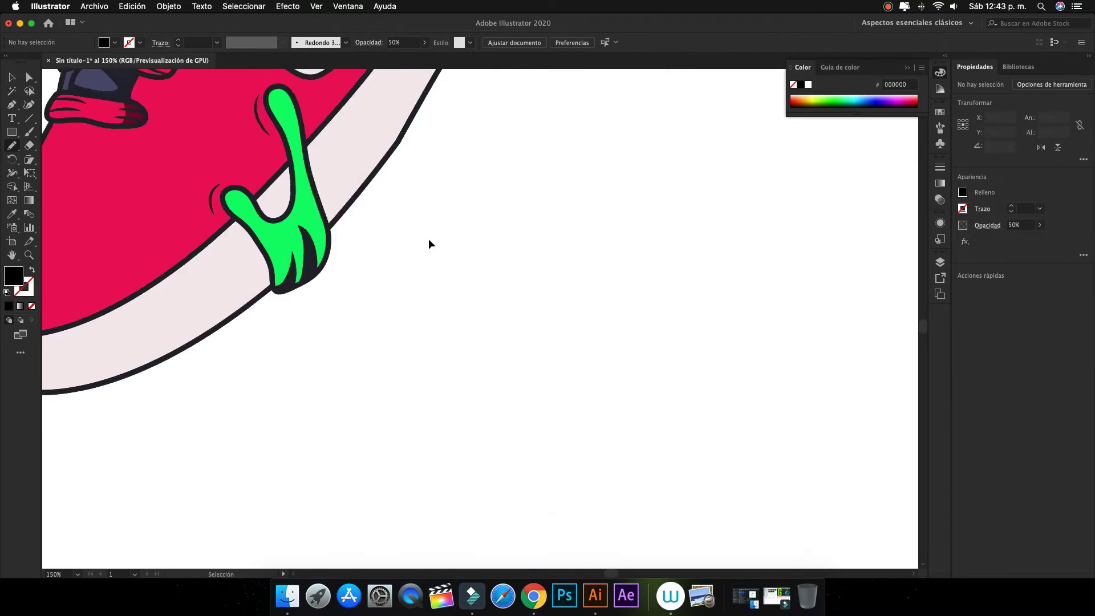
Draw a 40%-opacity shadow on the sole beside the slime and one inside the drip loop.
drag(357, 243, 403, 325)
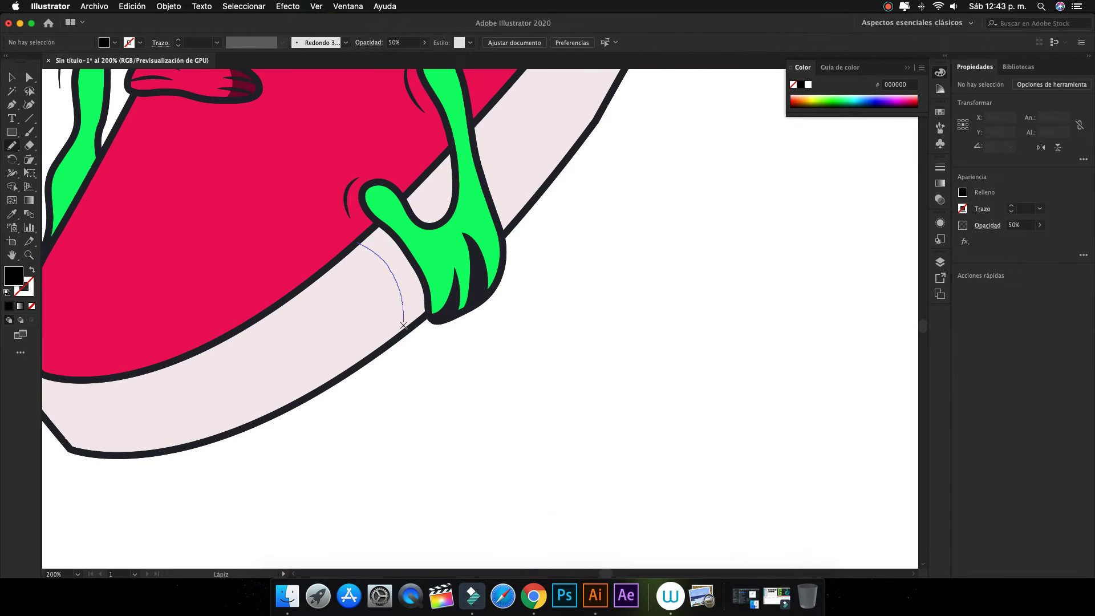
drag(399, 242, 360, 238)
text(40)
key(Return)
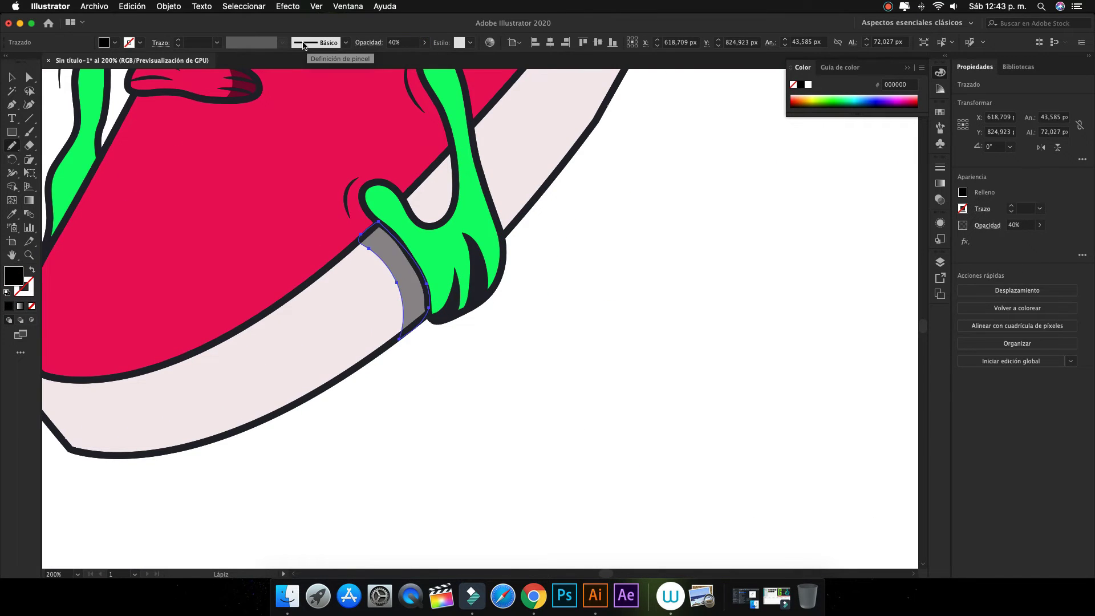
scroll(342, 342, up, 3)
drag(285, 367, 339, 324)
drag(285, 370, 283, 371)
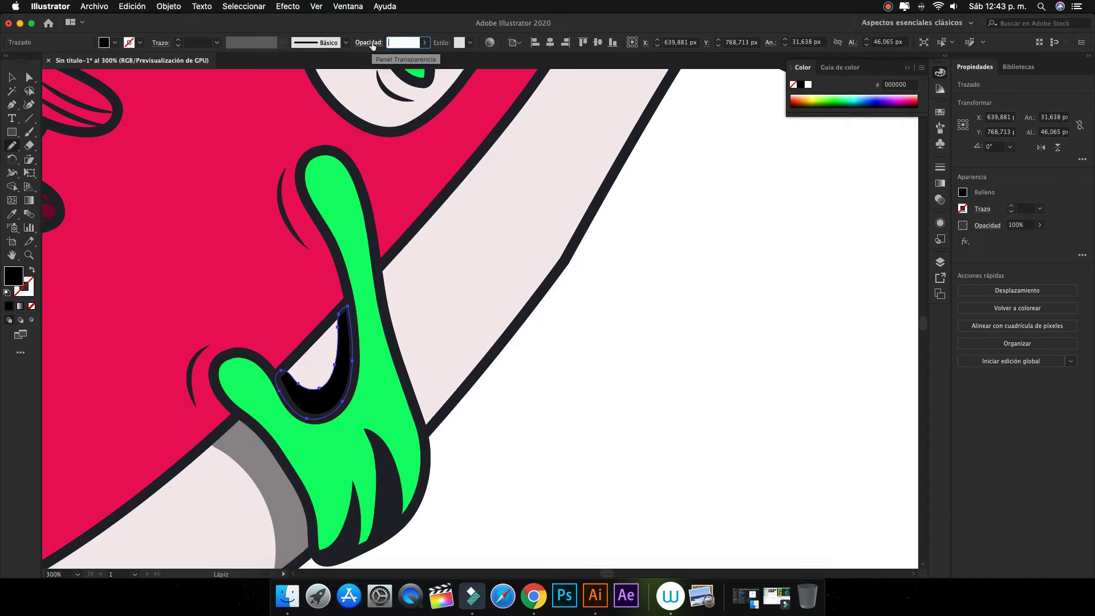
Add shadows beside the slime on the side panel and beneath the loose lace.
scroll(315, 264, up, 5)
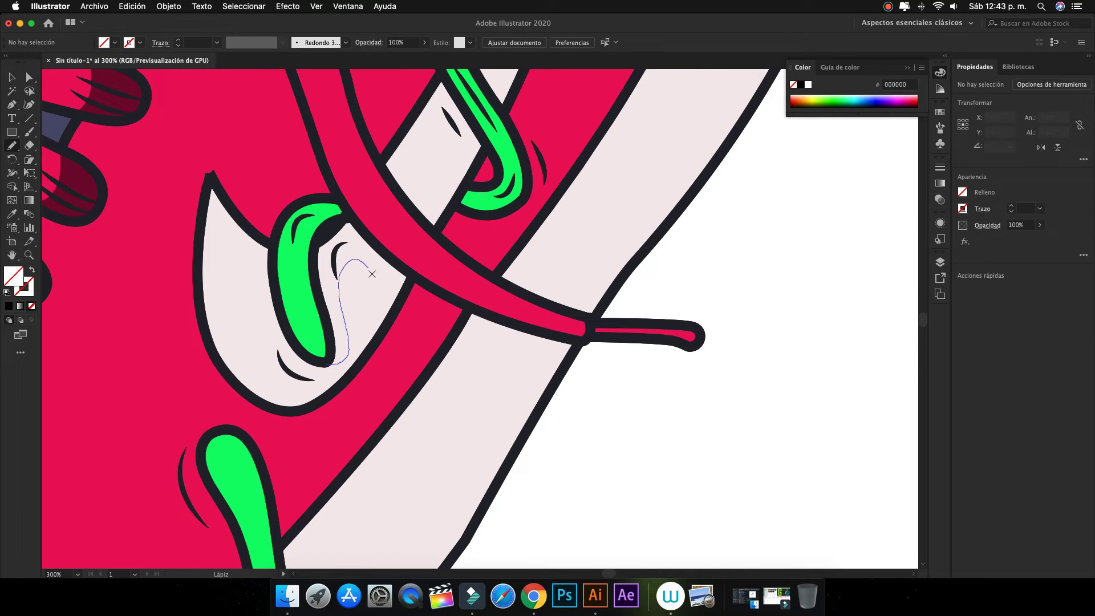
drag(326, 238, 328, 237)
scroll(342, 285, down, 3)
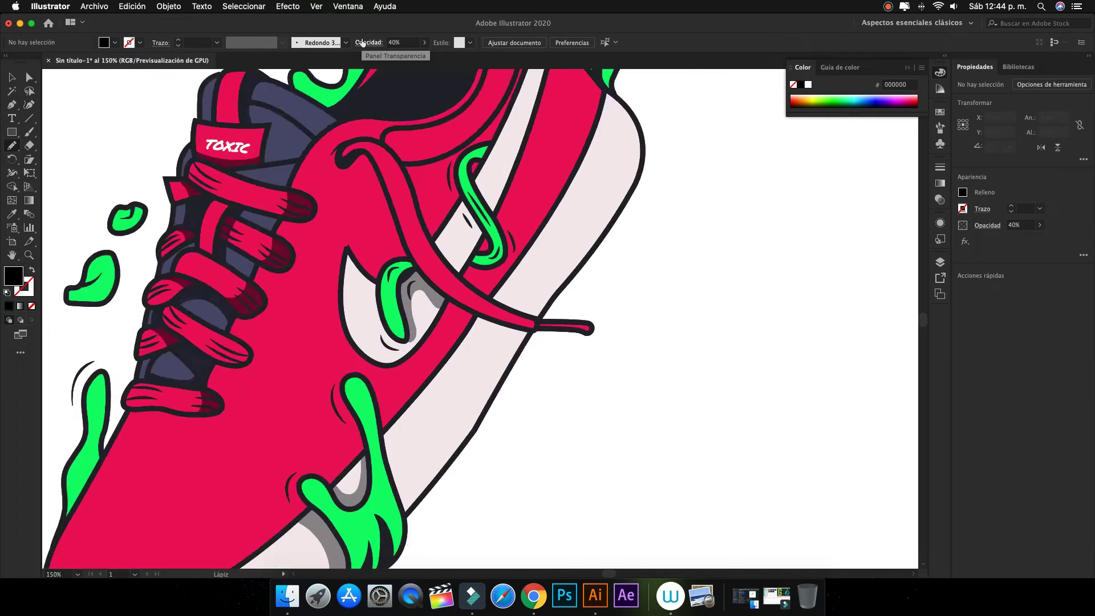
scroll(365, 242, up, 3)
drag(393, 251, 358, 222)
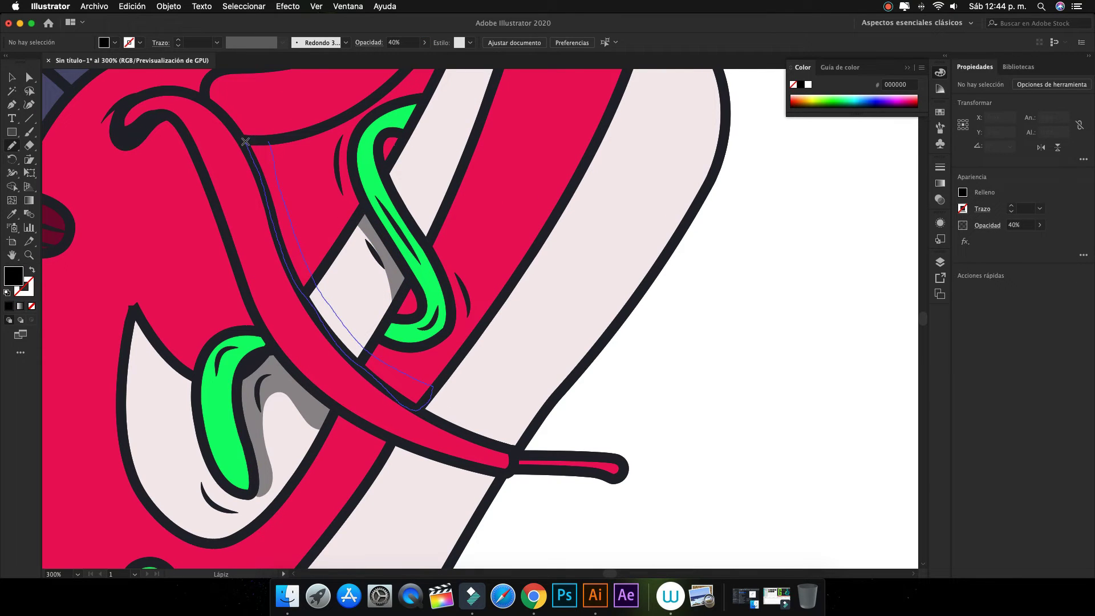
drag(246, 142, 219, 133)
scroll(246, 143, left, 3)
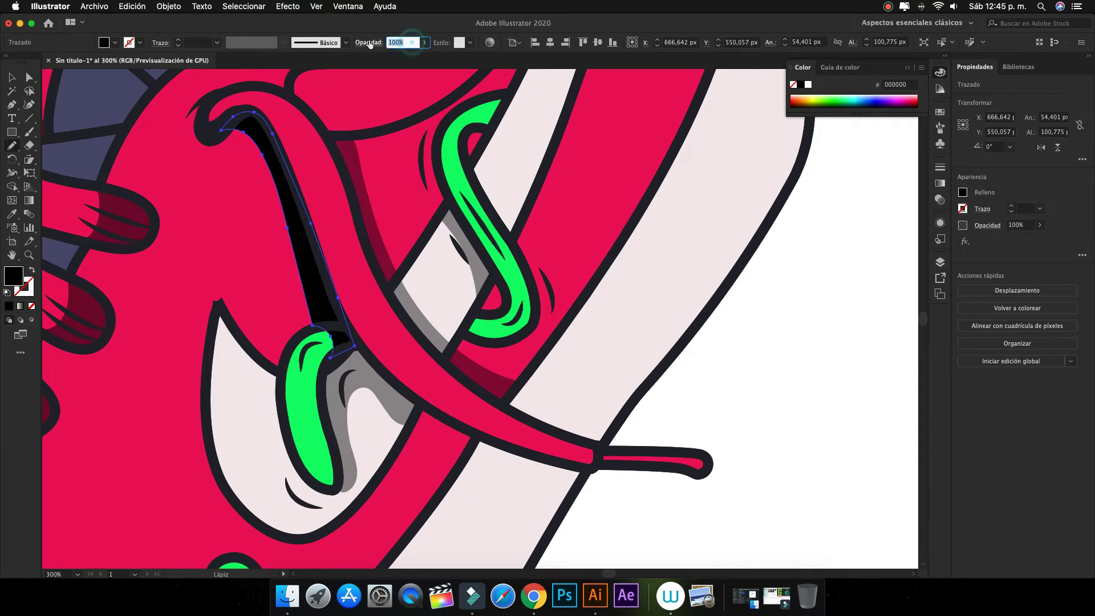
key(ctrl+plus)
key(F7)
Draw a small three-point path with the Pen tool, then deselect it.
key(i)
key(p)
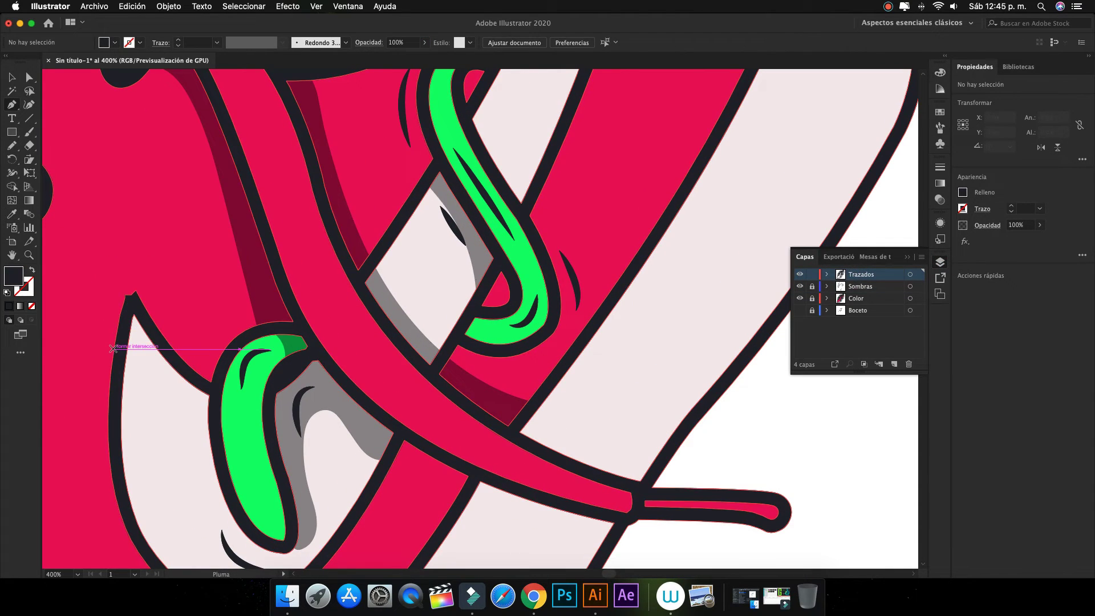
click(114, 348)
click(129, 269)
drag(182, 358, 215, 387)
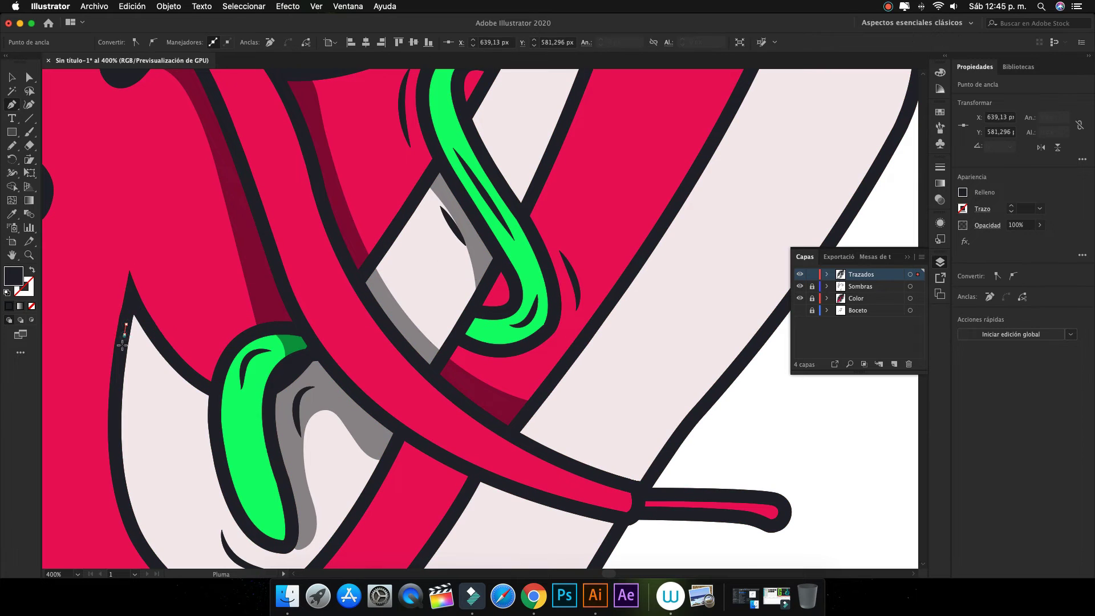
key(ctrl+shift+a)
key(ctrl+minus)
key(ctrl+0)
Lock Trazados, target Sombras, and draw a 50%-opacity collar shadow beside the TOXIC tag.
click(812, 274)
click(861, 286)
key(ctrl+plus)
key(ctrl+plus)
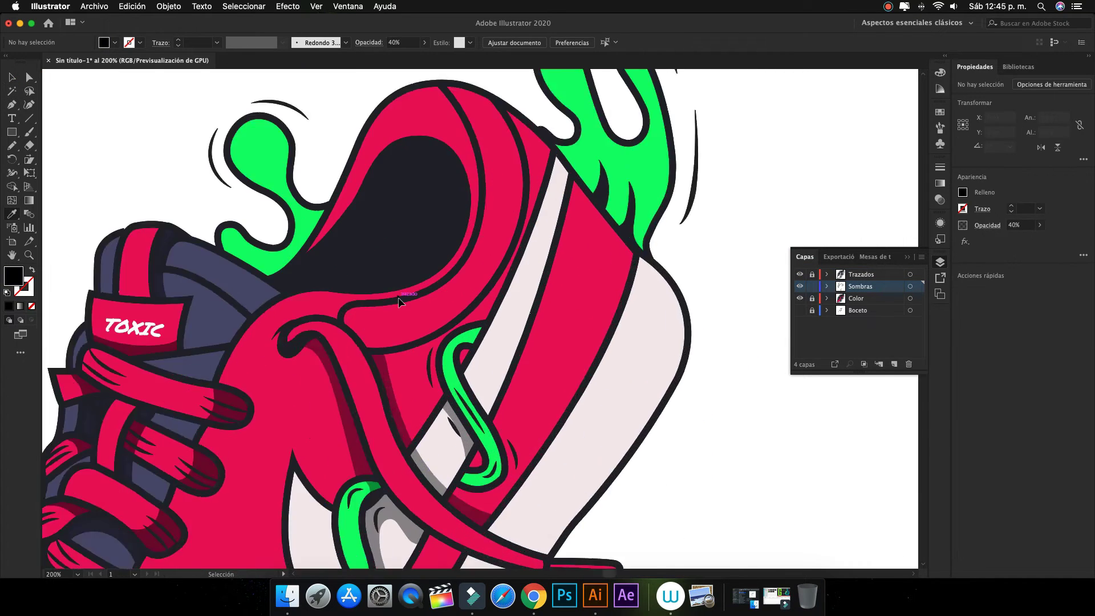
key(ctrl+plus)
key(n)
key(5)
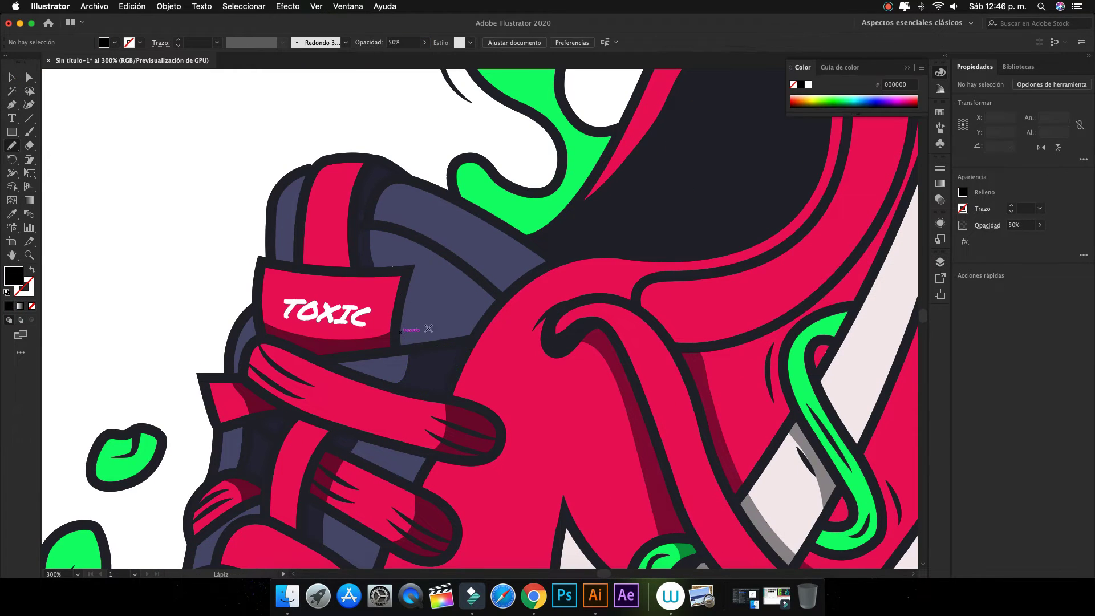
drag(502, 295, 403, 313)
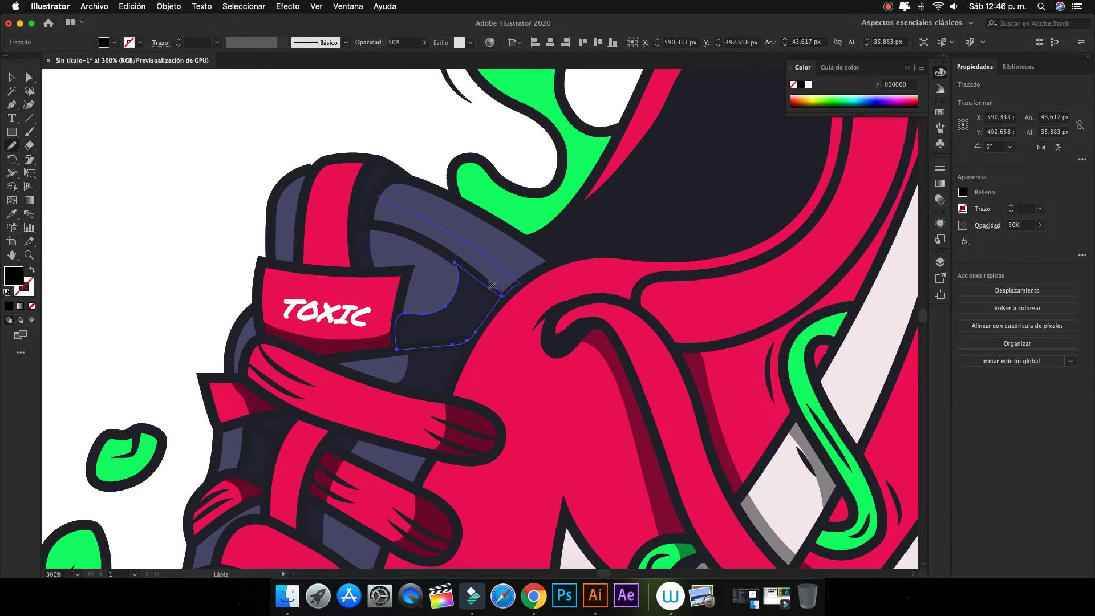
key(ctrl+shift+a)
Attempt another collar shadow, undo it, and switch to the Direct Selection tool.
key(ctrl+minus)
key(ctrl+plus)
key(ctrl+plus)
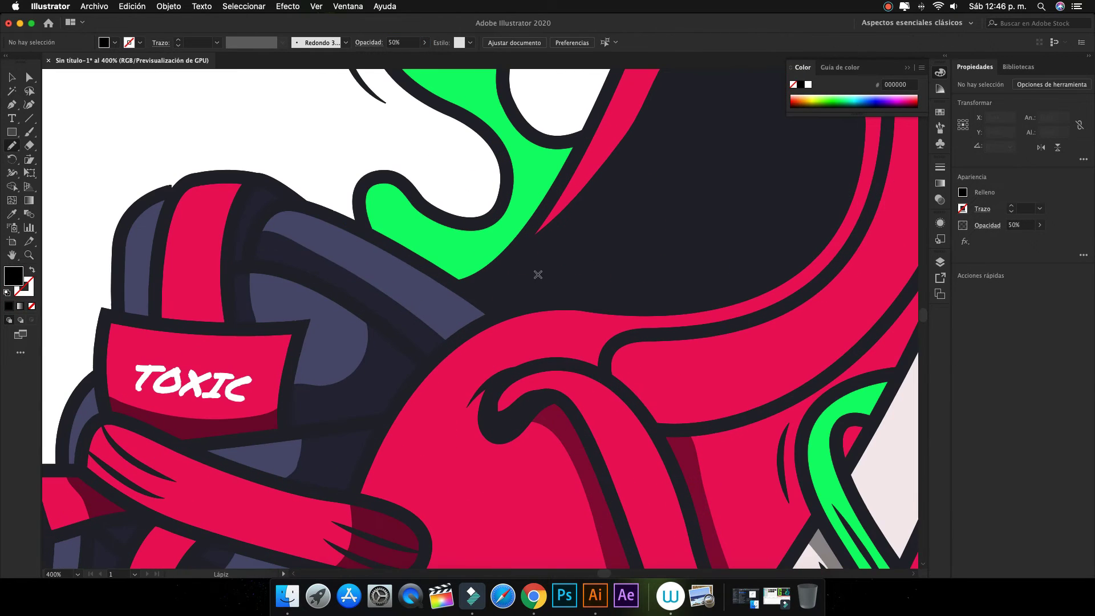
drag(223, 328, 223, 328)
key(ctrl+z)
key(F7)
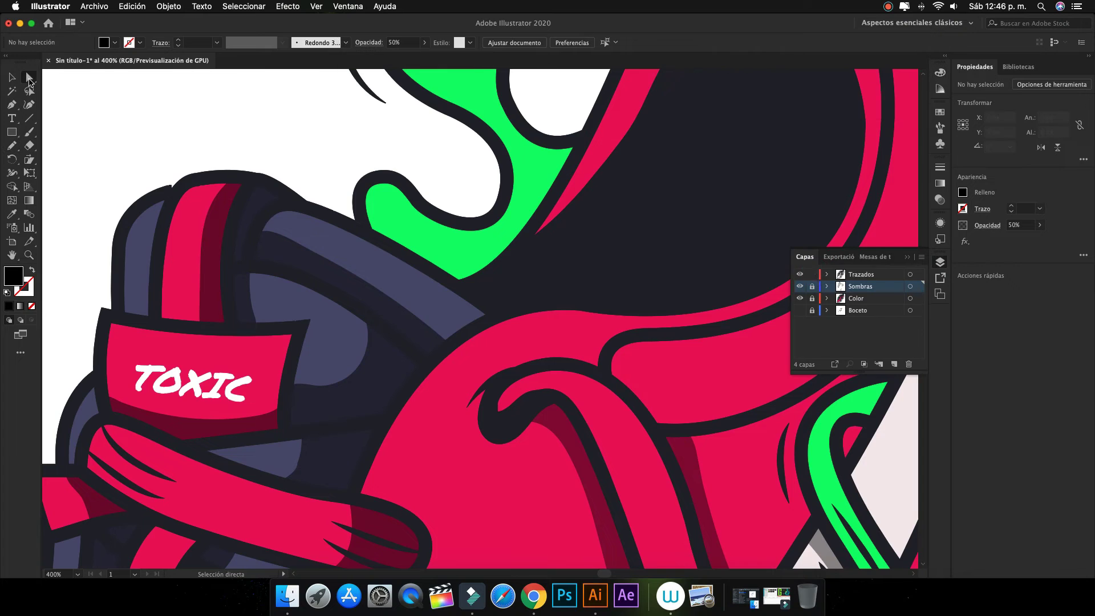
key(a)
scroll(158, 179, left, 5)
Toggle the Layers and Color panels and zoom in on the slime above the collar.
key(ctrl+plus)
key(ctrl+plus)
key(n)
key(F7)
key(F6)
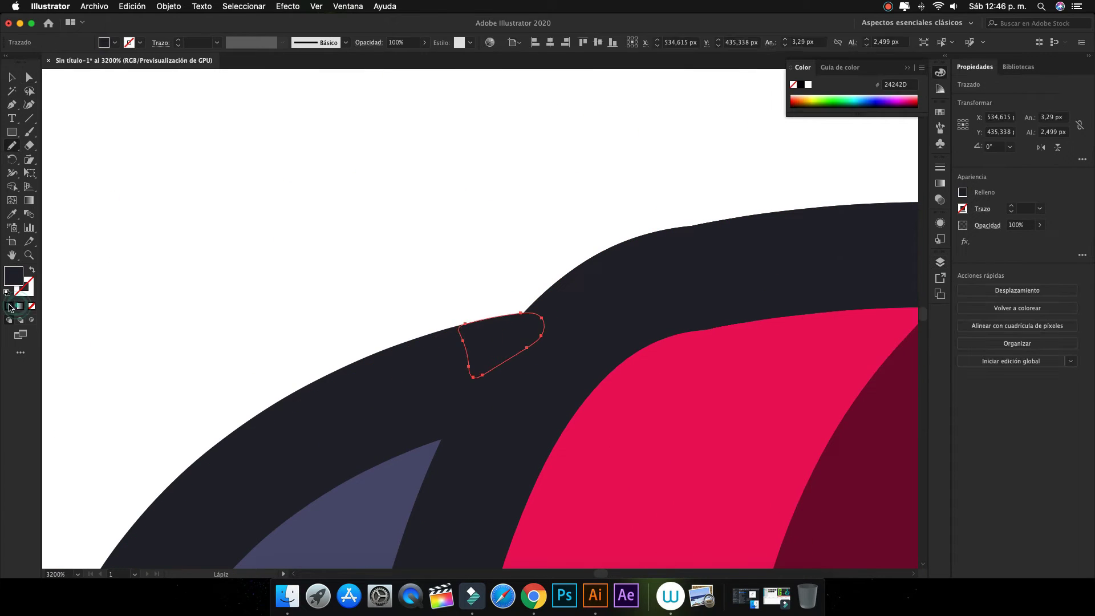
key(ctrl+minus)
key(ctrl+minus)
key(ctrl+minus)
key(F6)
key(F7)
key(ctrl+plus)
key(ctrl+plus)
Draw a shadow along the slime edge, then undo it.
drag(165, 299, 328, 251)
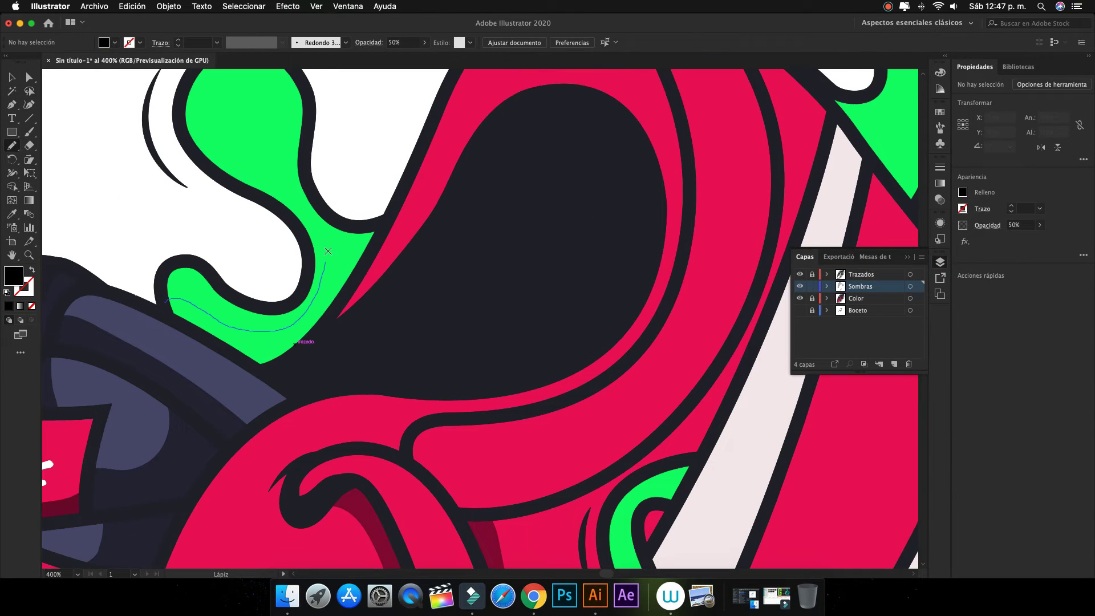
key(F7)
key(F6)
key(ctrl+z)
key(ctrl+minus)
key(ctrl+minus)
key(ctrl+plus)
key(ctrl+plus)
Draw a darker green shadow across the slime drips and begin a Pen path along the sole.
drag(221, 169, 241, 213)
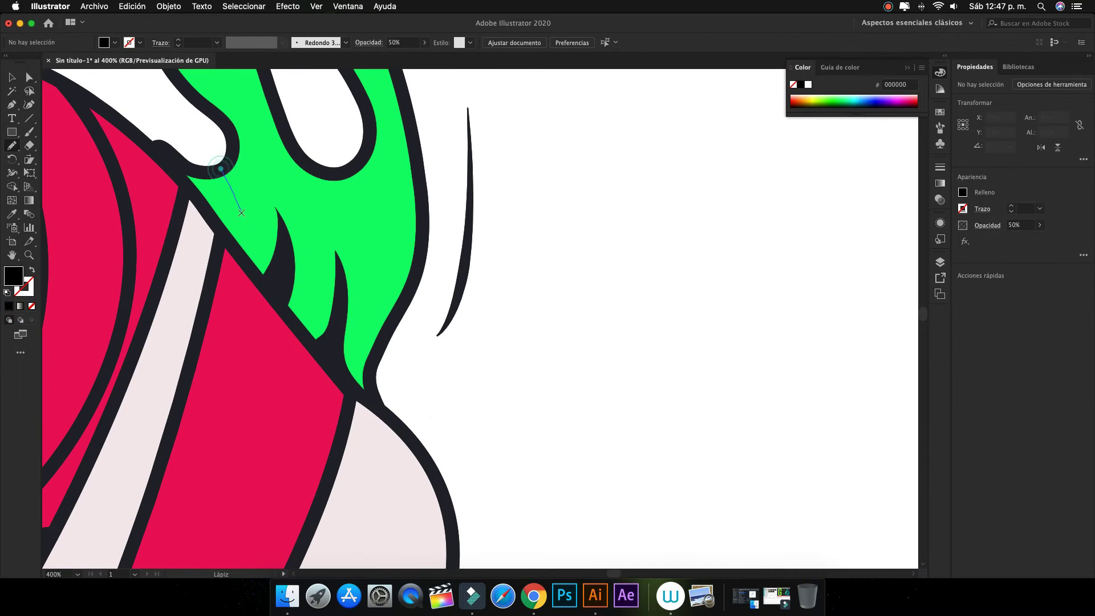
drag(181, 167, 182, 167)
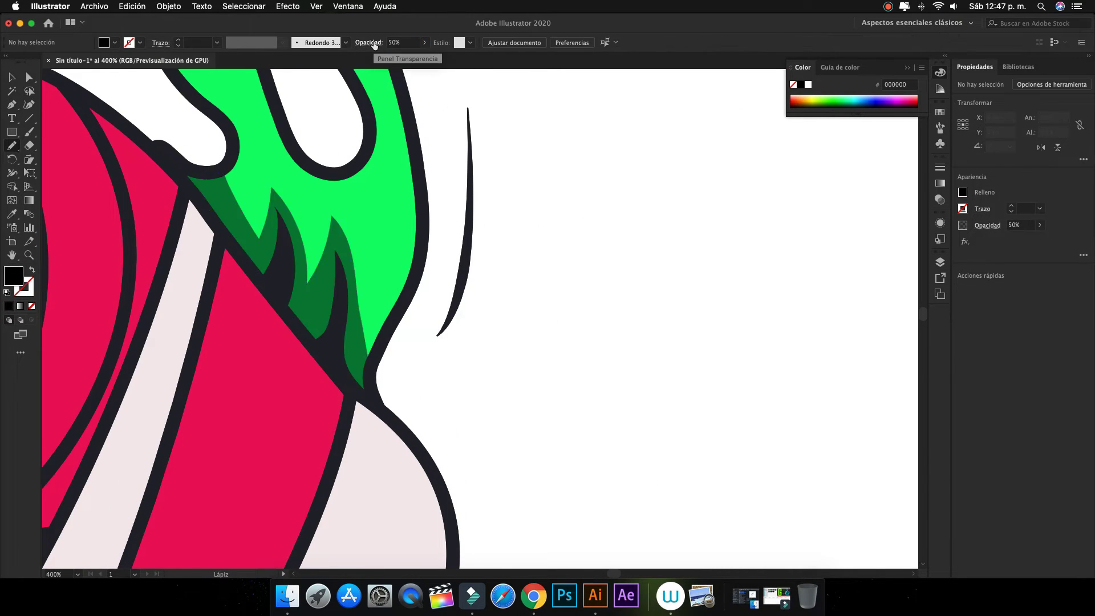
key(ctrl+minus)
key(ctrl+minus)
key(ctrl+minus)
key(ctrl+plus)
key(ctrl+plus)
key(p)
click(643, 375)
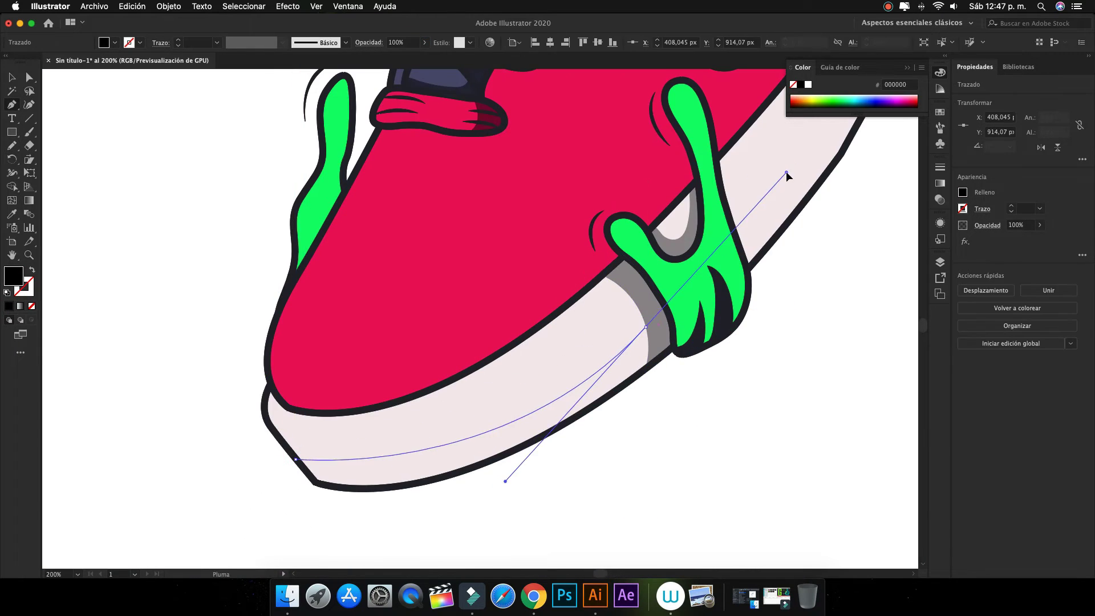
Finish the curved grey shadow along the bottom of the sole.
drag(314, 481, 234, 467)
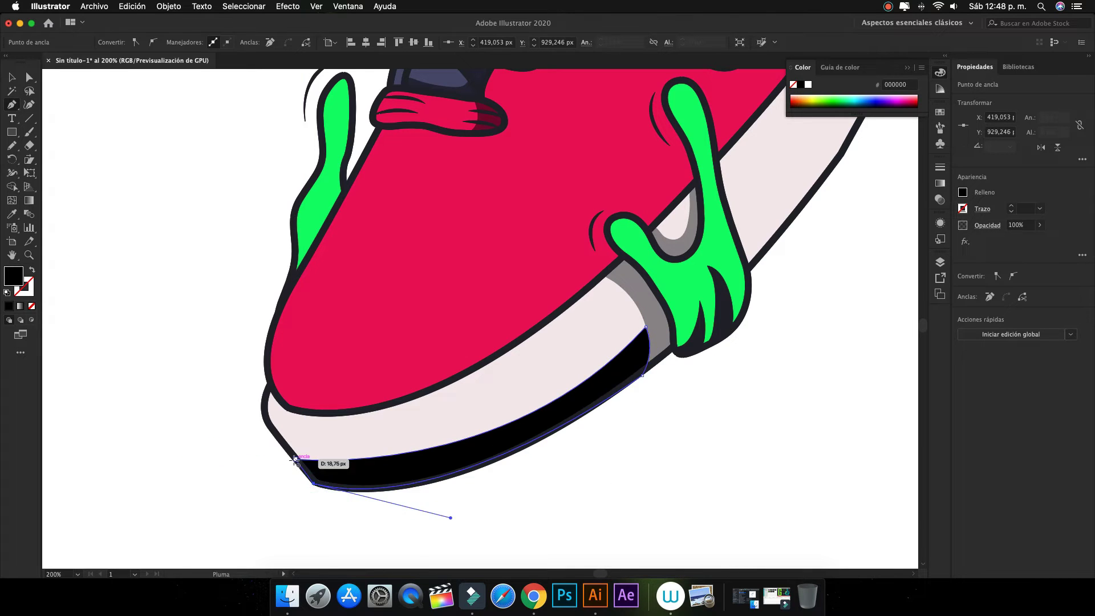
key(Escape)
key(shift+m)
key(ctrl+minus)
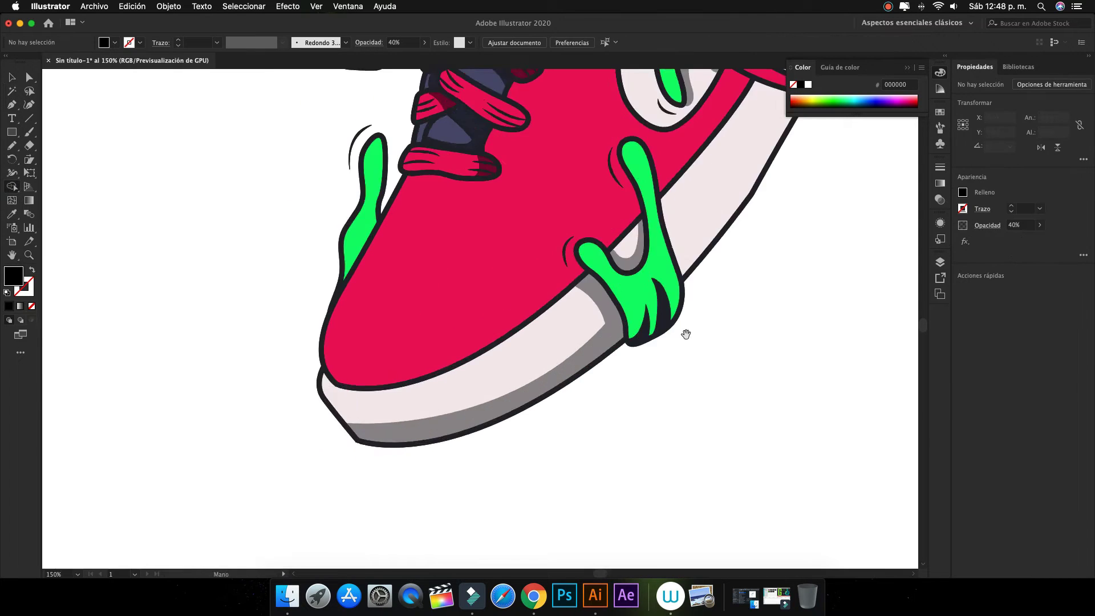
Draw a closed grey shadow shape inside the side swoosh.
key(p)
click(359, 468)
click(466, 306)
click(436, 292)
click(440, 279)
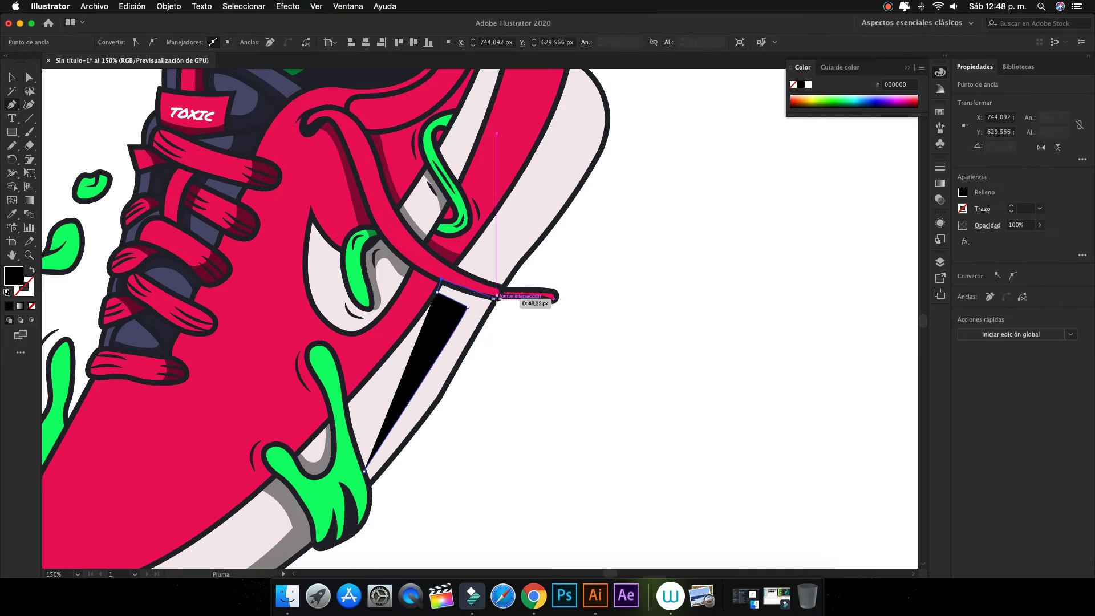
click(495, 298)
click(462, 355)
key(ctrl+plus)
click(485, 308)
Trim the excess sliver off the sole shadow with Shape Builder.
key(ctrl+shift+a)
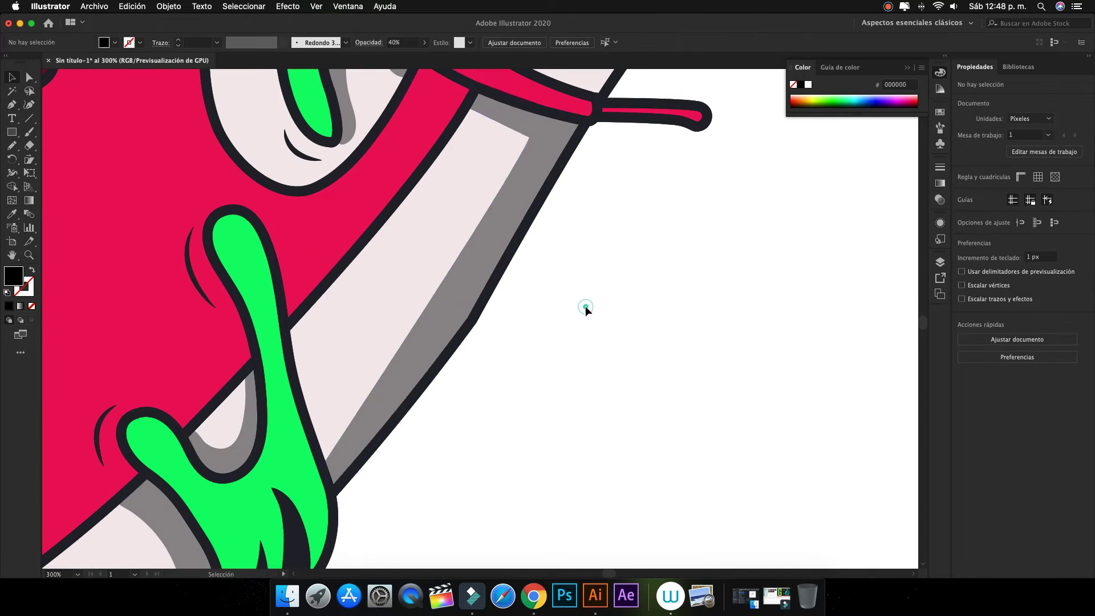
key(ctrl+0)
scroll(585, 306, up, 3)
key(v)
drag(439, 245, 281, 479)
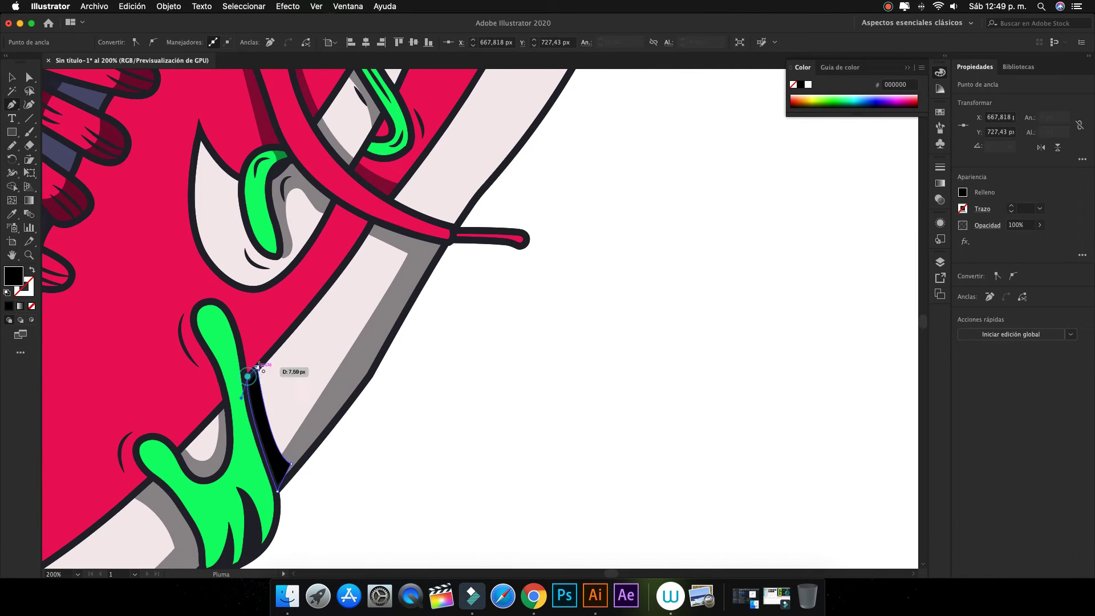
key(shift+m)
click(276, 462)
scroll(533, 391, up, 5)
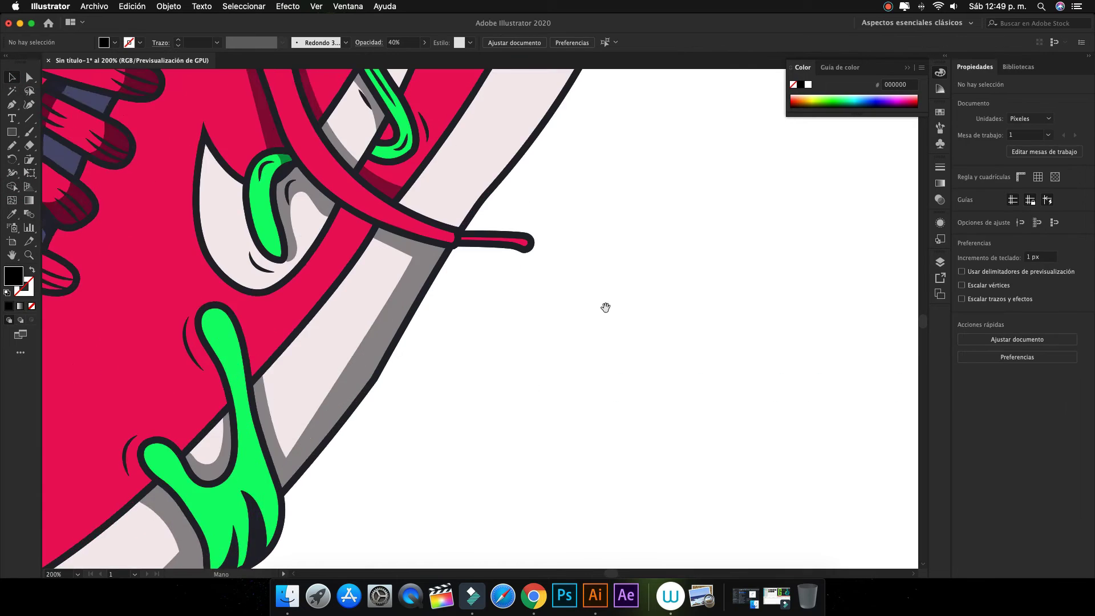
scroll(604, 305, up, 5)
Draw a closed grey shadow along the sole's outer edge, then deselect and fit the artboard.
key(p)
click(418, 160)
drag(452, 245, 427, 296)
click(357, 411)
click(404, 355)
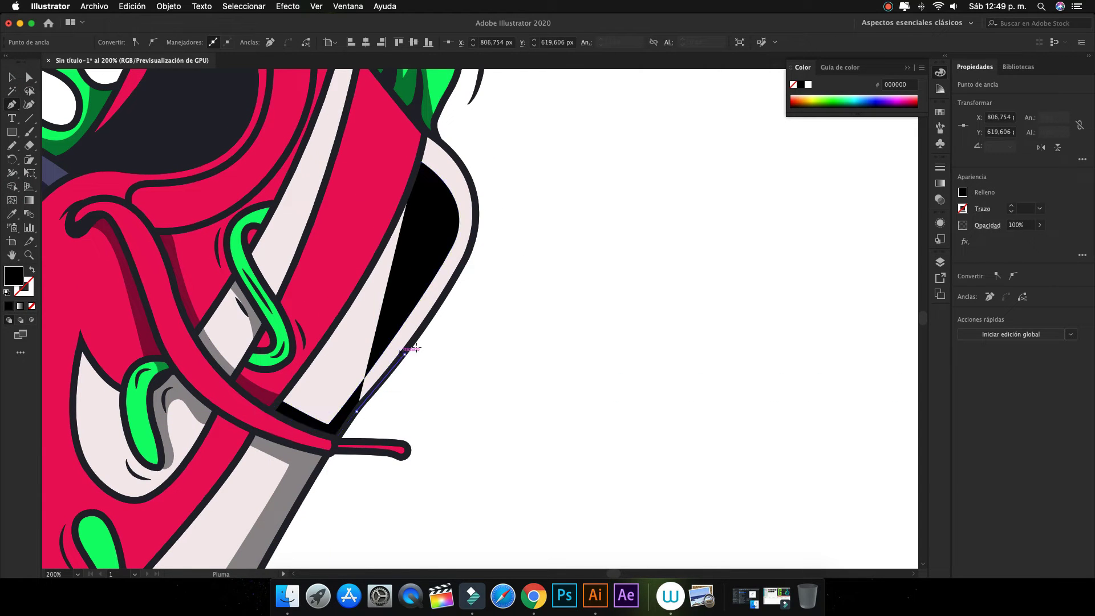
click(454, 280)
click(478, 194)
click(427, 133)
click(418, 161)
key(v)
click(628, 203)
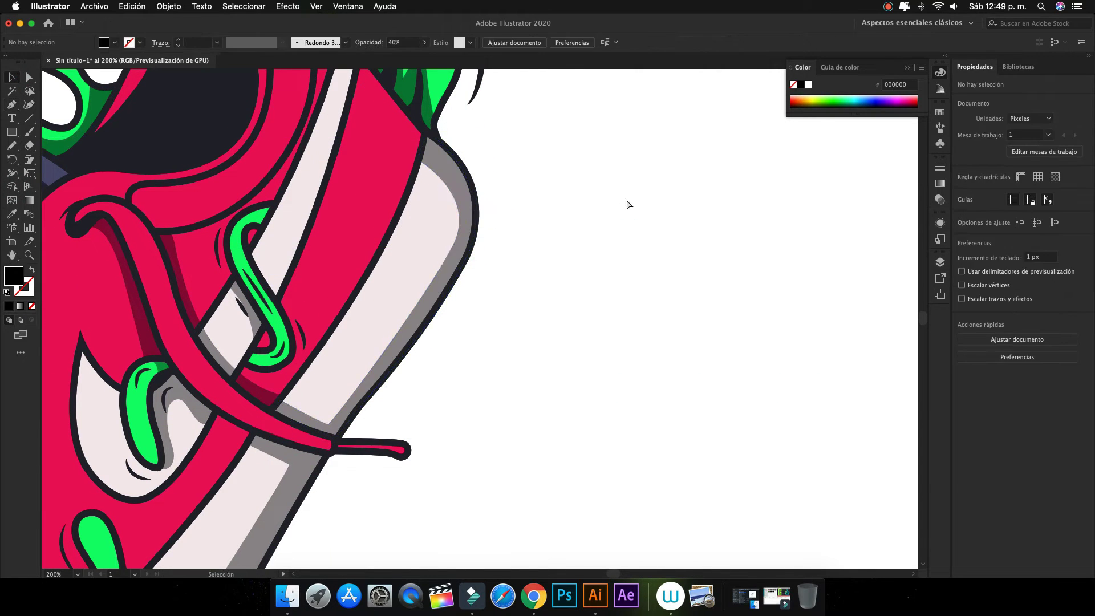
key(super+0)
Save the illustration as Ilustracion.ai.
key(super+s)
text(Ilustracion.ai)
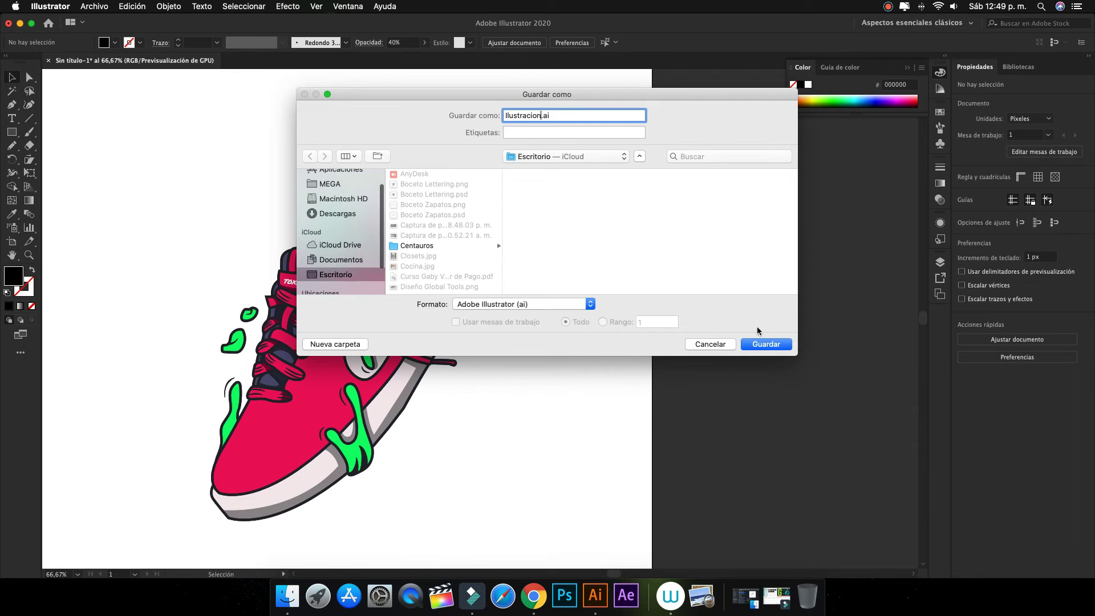
click(766, 344)
Draw a freehand shadow shape along the collar's inner edge.
key(super+plus)
key(super+plus)
key(super+plus)
key(super+plus)
key(n)
drag(223, 226, 283, 177)
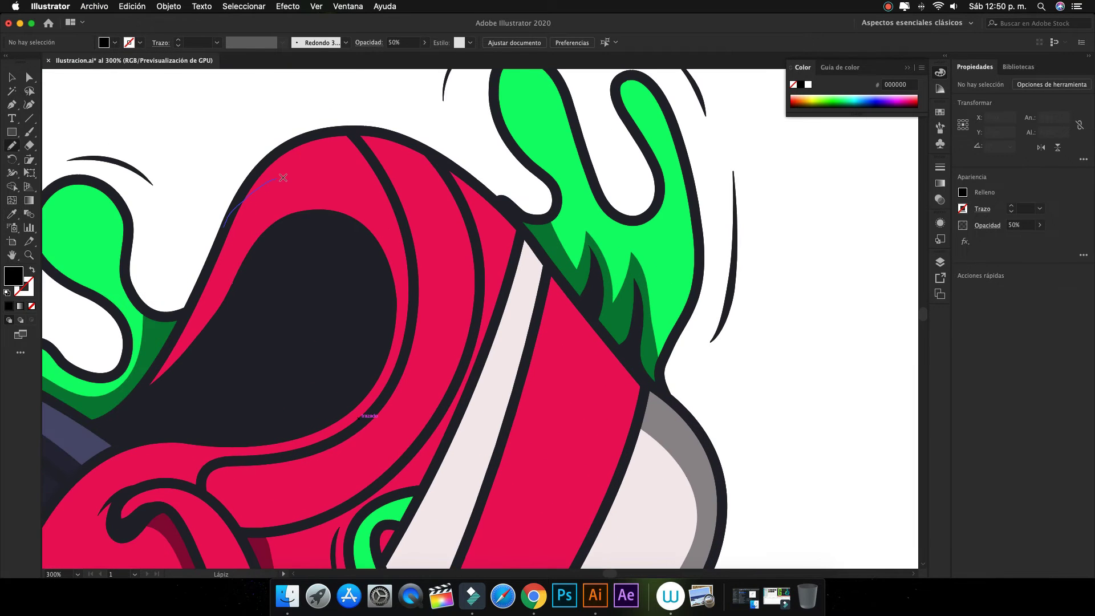
drag(182, 341, 224, 226)
key(v)
click(228, 132)
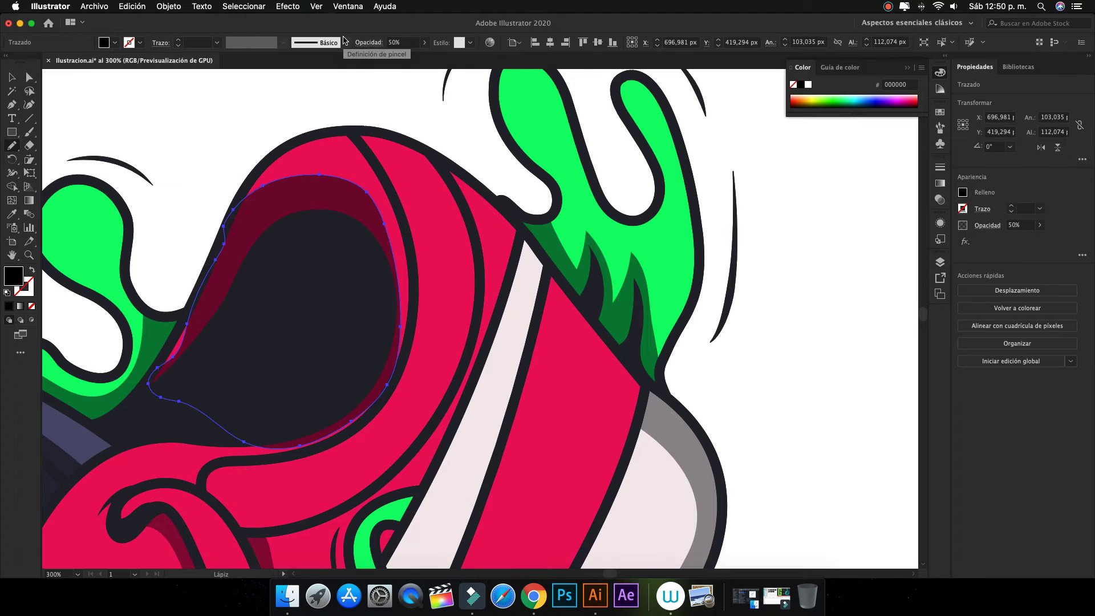
key(super+minus)
key(super+minus)
Start a Pen shadow path curving down the collar's inner edge toward the laces.
key(super+z)
key(p)
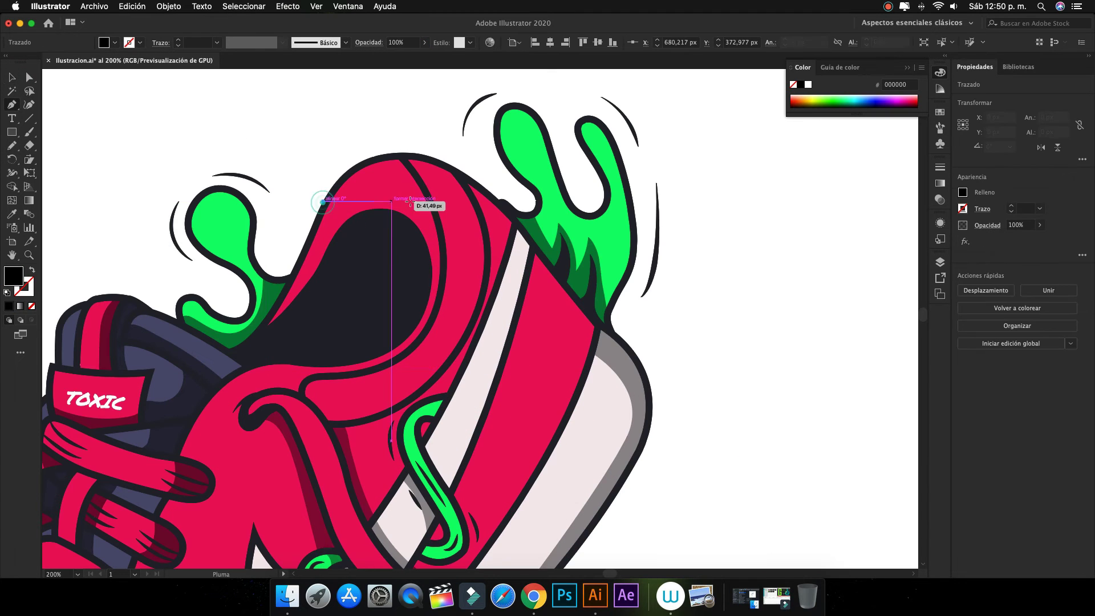
click(444, 252)
drag(311, 376, 300, 394)
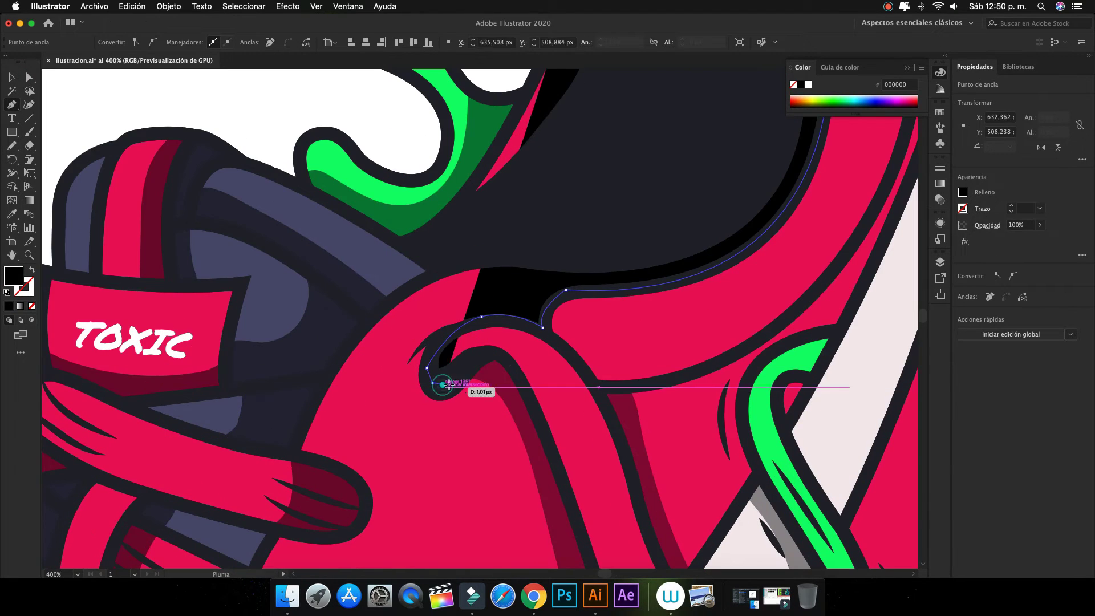
key(super+minus)
key(super+minus)
drag(366, 453, 365, 476)
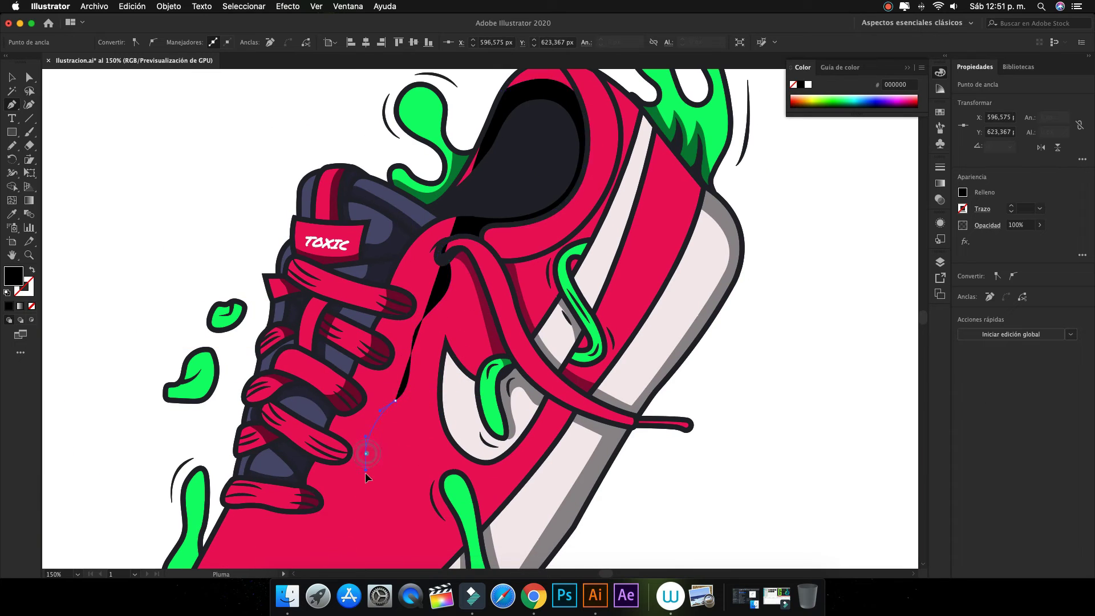
scroll(365, 472, down, 5)
click(262, 313)
Continue the shadow path around the lace loops, near the TOXIC label, and along the upper lace.
key(super+plus)
key(super+plus)
key(super+plus)
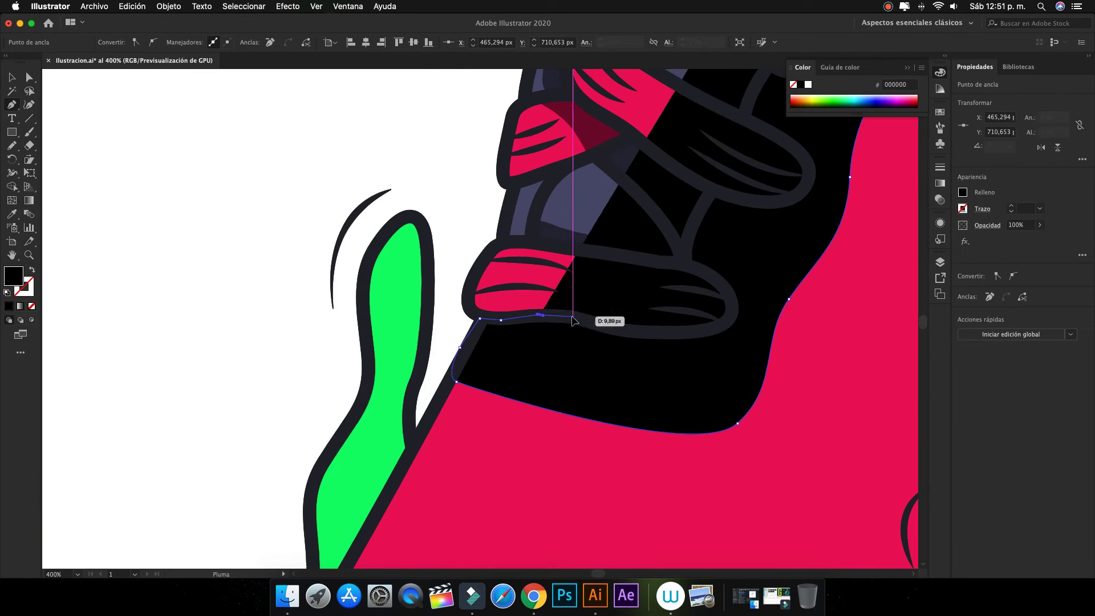
scroll(572, 320, up, 5)
scroll(542, 342, up, 3)
click(506, 336)
click(528, 316)
click(527, 288)
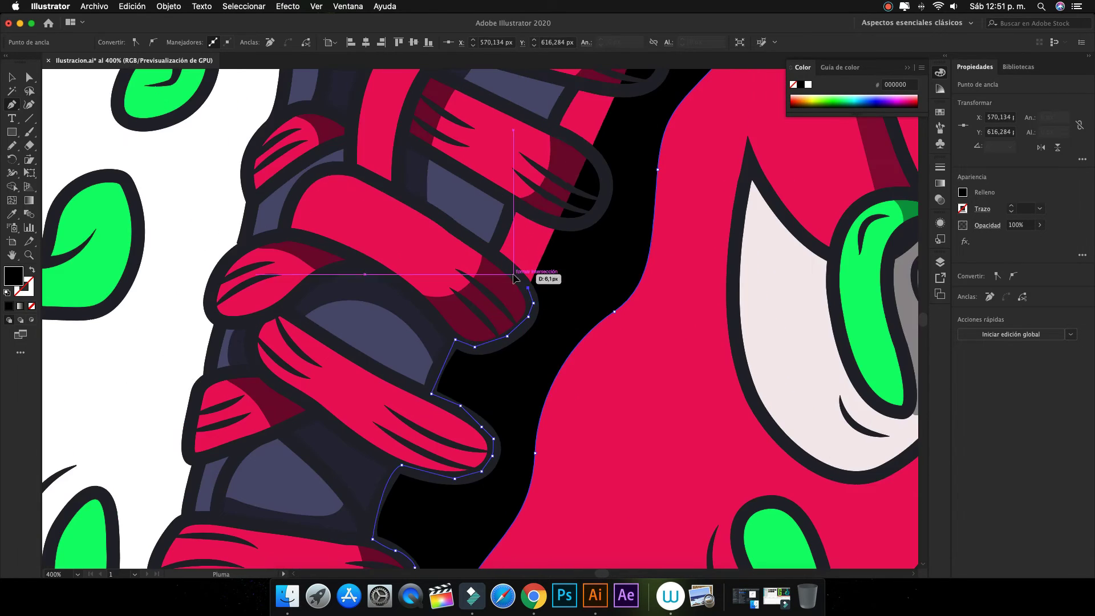
scroll(536, 297, up, 3)
scroll(542, 183, up, 3)
scroll(456, 257, up, 3)
drag(412, 311, 462, 264)
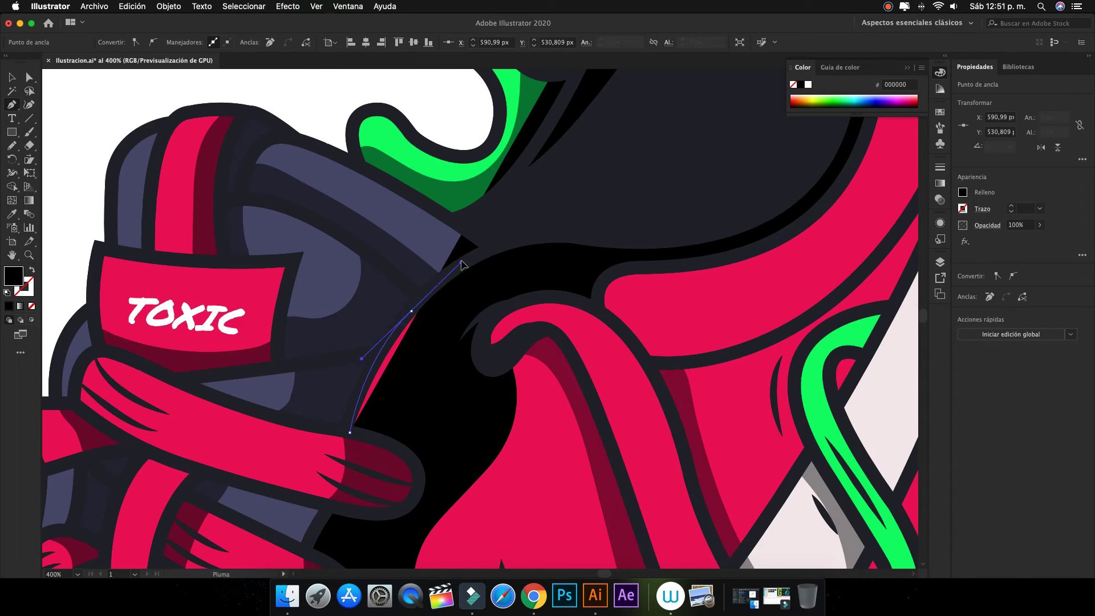
scroll(462, 264, up, 3)
scroll(474, 314, up, 3)
drag(370, 386, 420, 346)
click(13, 77)
Add points to the lace shadow and close it as a black shape.
key(ctrl+1)
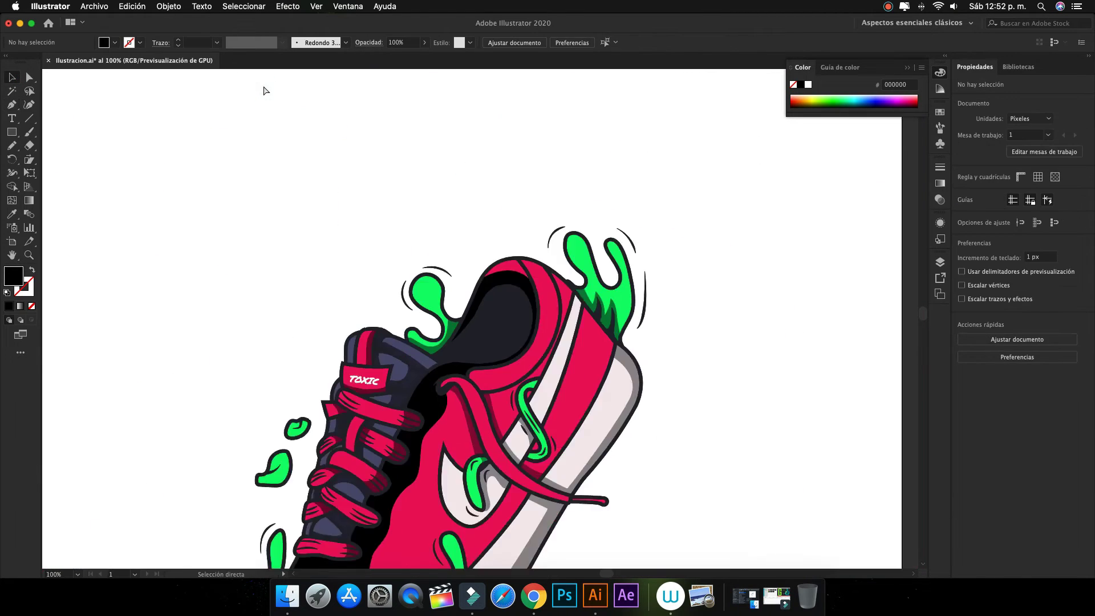
key(ctrl+minus)
key(ctrl+1)
key(ctrl+plus)
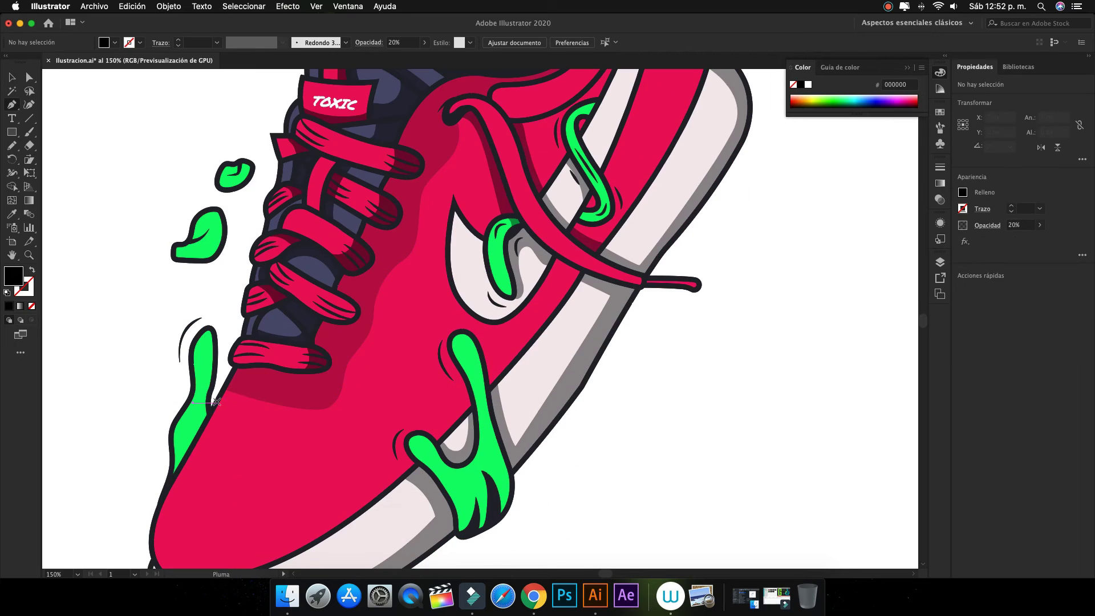
key(p)
click(431, 223)
drag(464, 126, 456, 118)
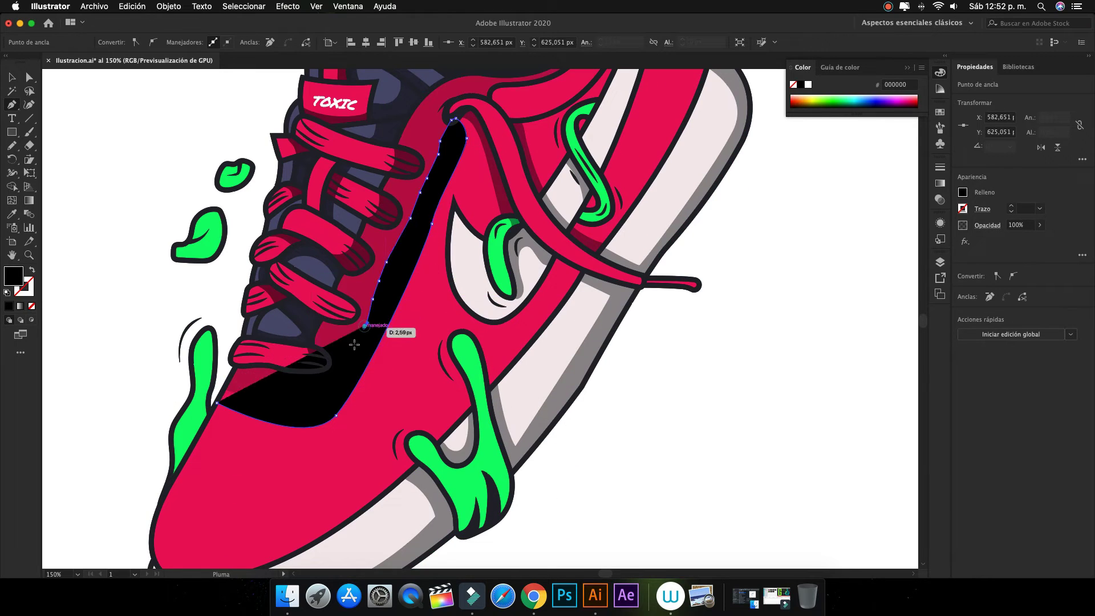
click(217, 403)
Set the black lace shadow's opacity to 15%.
key(v)
click(149, 129)
click(431, 154)
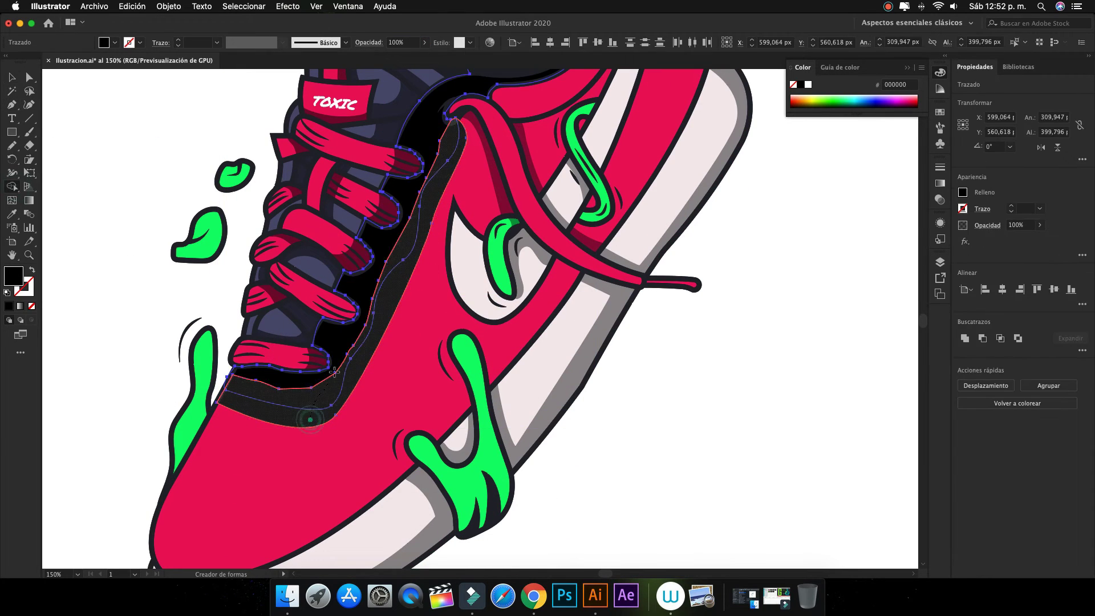
click(404, 42)
text(15)
key(ctrl+0)
click(487, 148)
Draw a shading shape on the slime drop at 50% opacity.
key(n)
key(ctrl+plus)
key(ctrl+plus)
key(ctrl+plus)
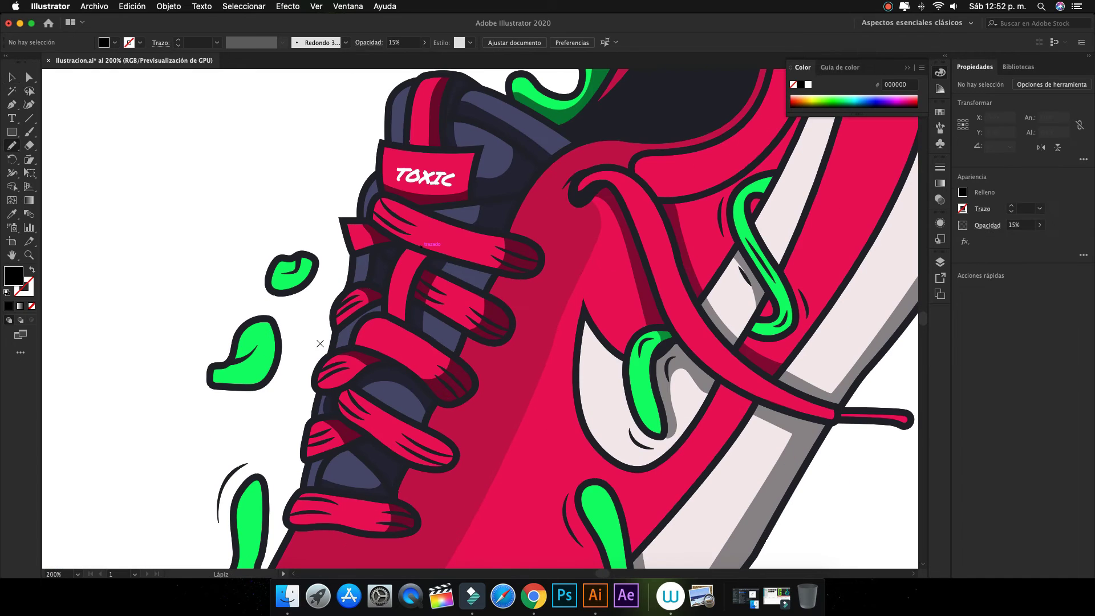
drag(249, 387, 212, 368)
click(394, 42)
text(50)
key(Return)
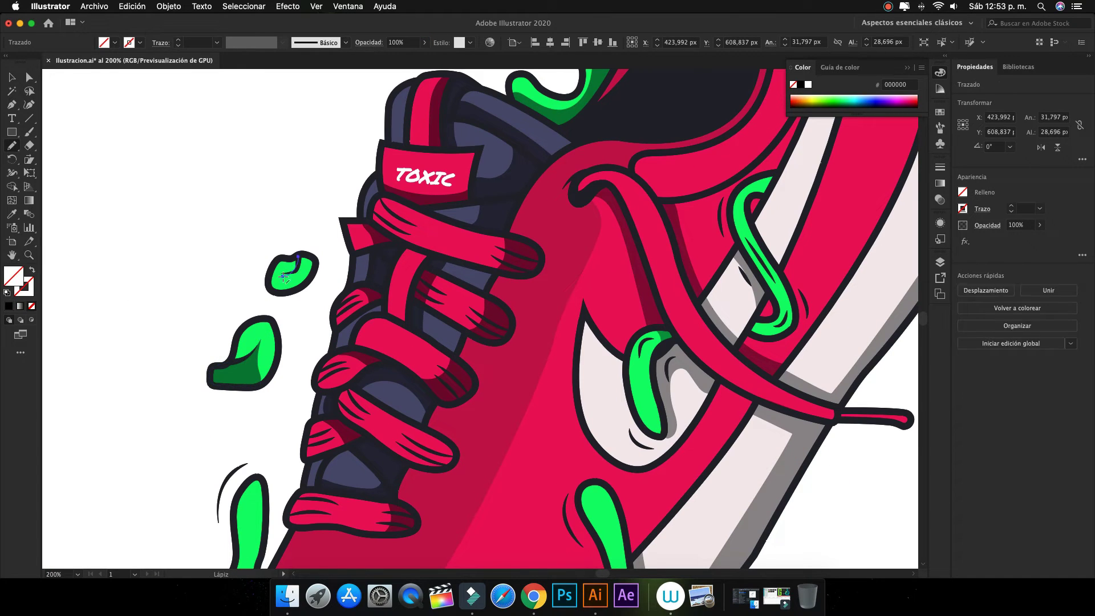
key(ctrl+shift+a)
key(ctrl+minus)
key(ctrl+minus)
key(ctrl+minus)
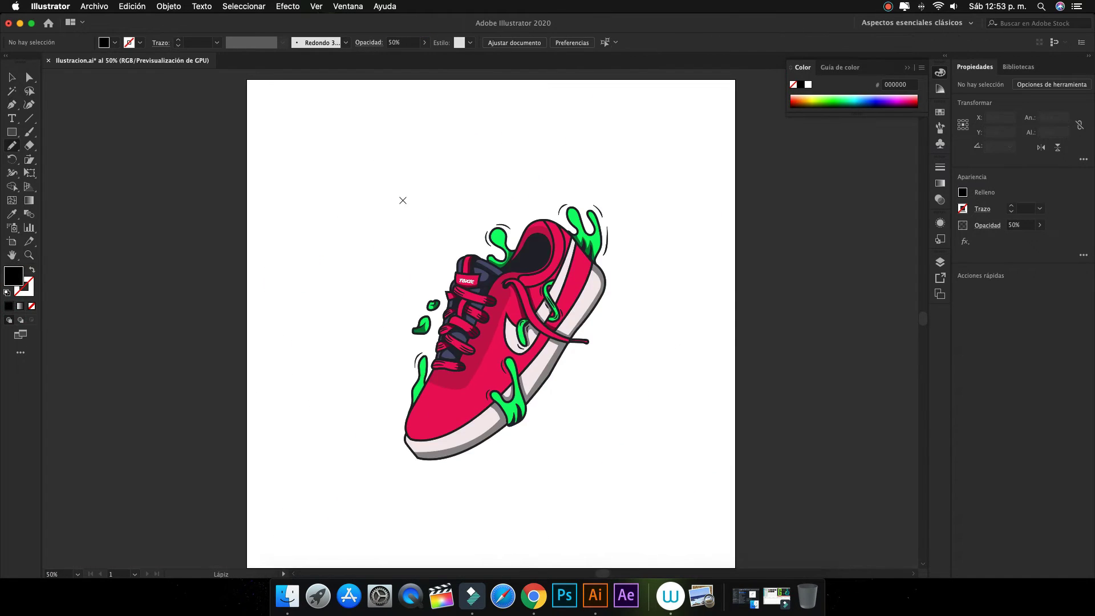
Draw a freehand shadow inside the slime at the heel.
key(ctrl+plus)
key(ctrl+plus)
key(ctrl+plus)
drag(378, 315, 408, 249)
drag(485, 270, 381, 319)
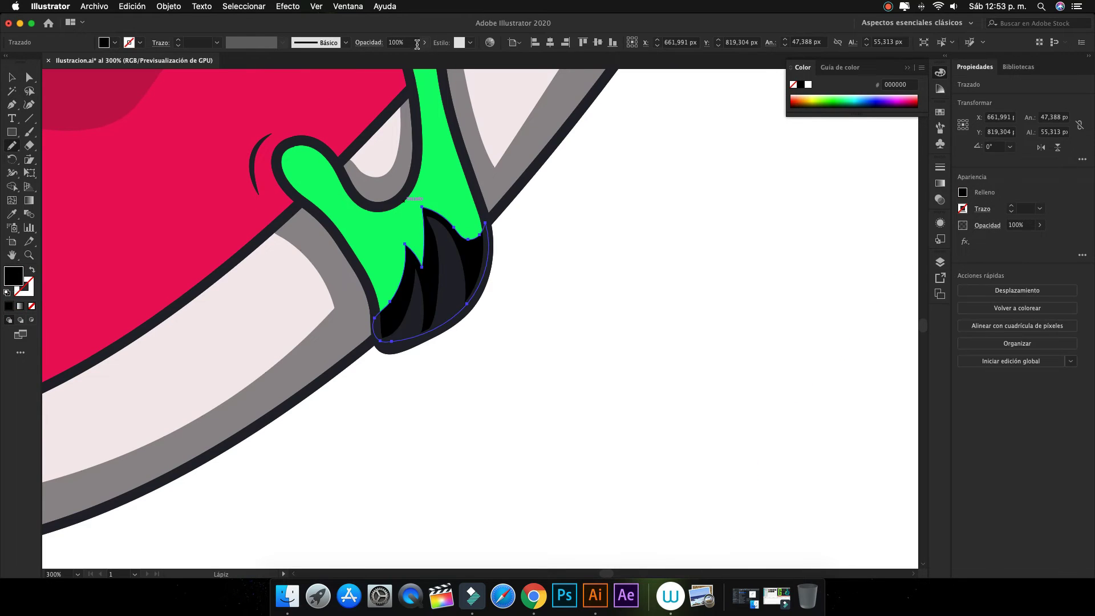
key(ctrl+0)
key(ctrl+1)
key(v)
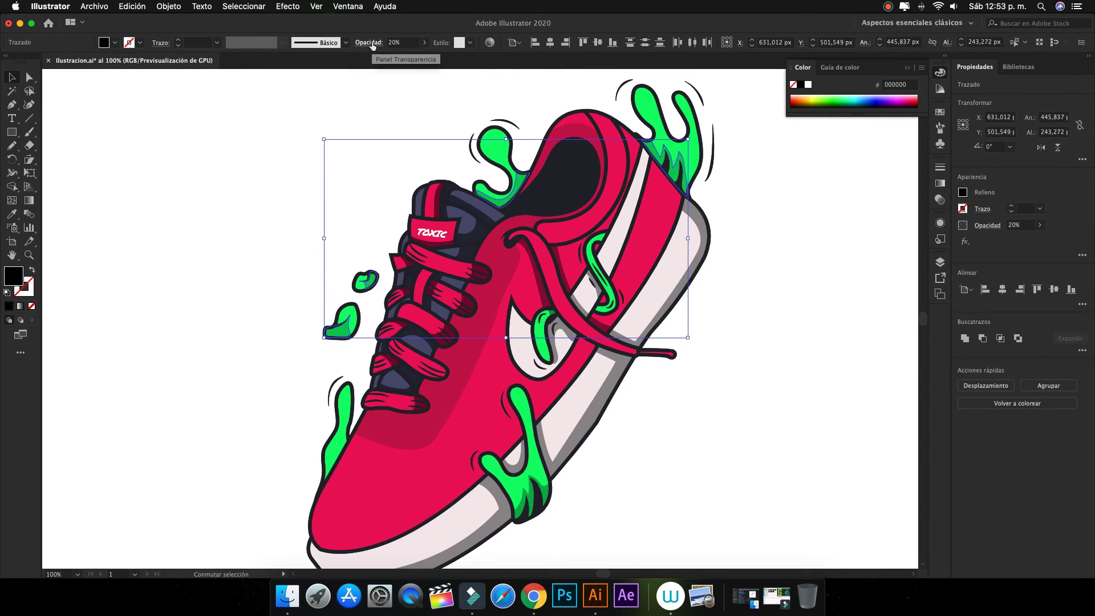
key(ctrl+shift+a)
Draw a shadow on the left slime drip.
key(ctrl+plus)
key(ctrl+plus)
key(n)
mouse_move(169, 386)
mouse_down()
mouse_move(209, 361)
mouse_move(170, 390)
mouse_up()
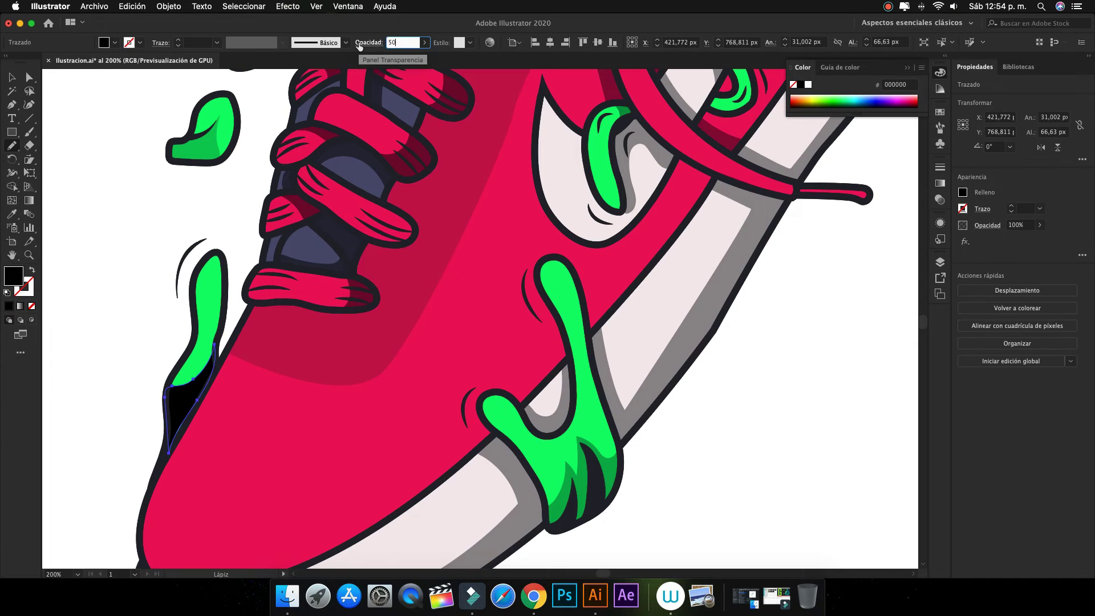
key(a)
key(ctrl+plus)
key(ctrl+plus)
key(ctrl+shift+a)
key(ctrl+0)
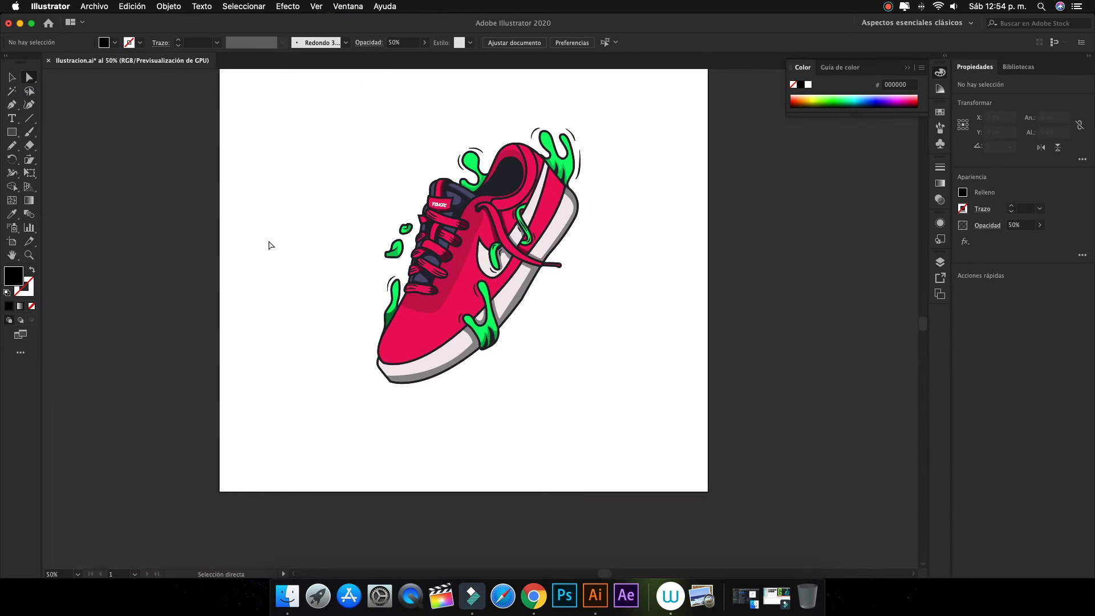
key(ctrl+plus)
key(ctrl+plus)
Draw a closed Pen shadow beside the white stripe.
key(p)
click(264, 409)
click(330, 147)
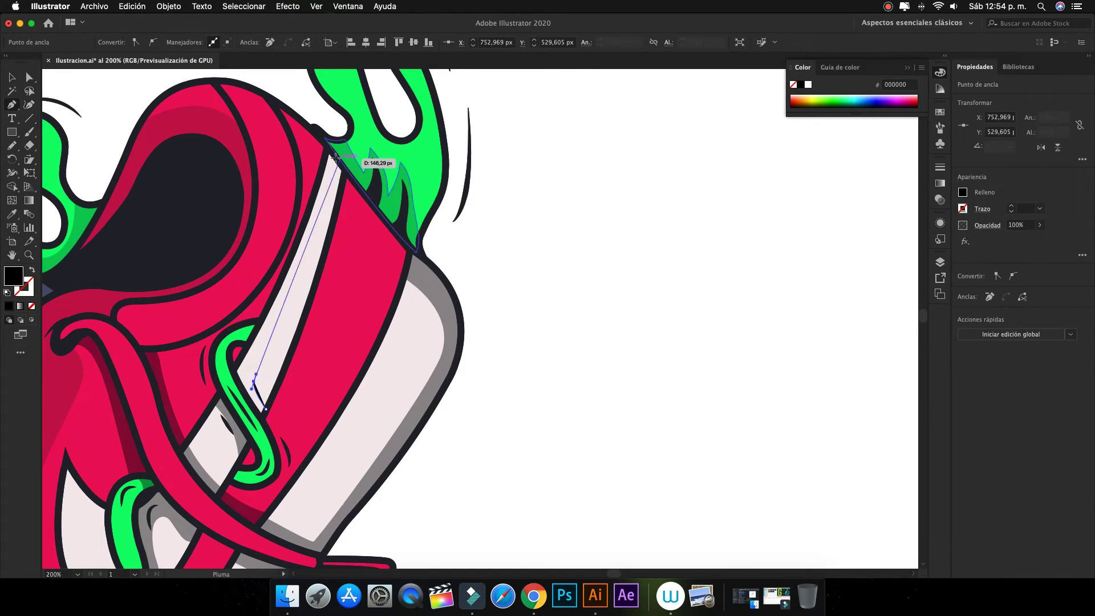
click(234, 368)
click(264, 409)
key(ctrl+shift+a)
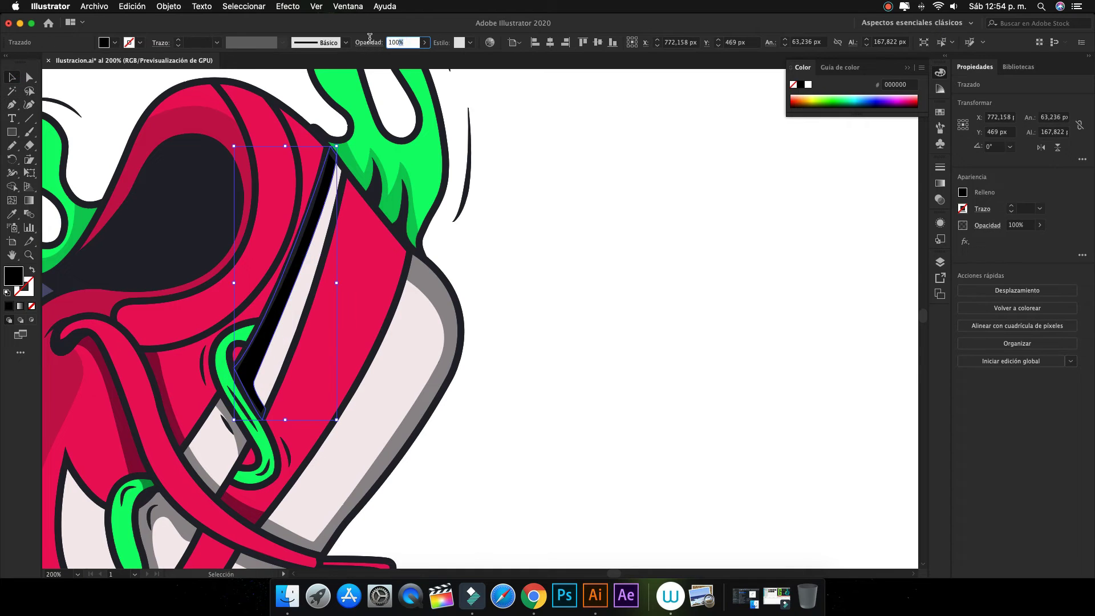
key(ctrl+minus)
key(ctrl+plus)
key(ctrl+plus)
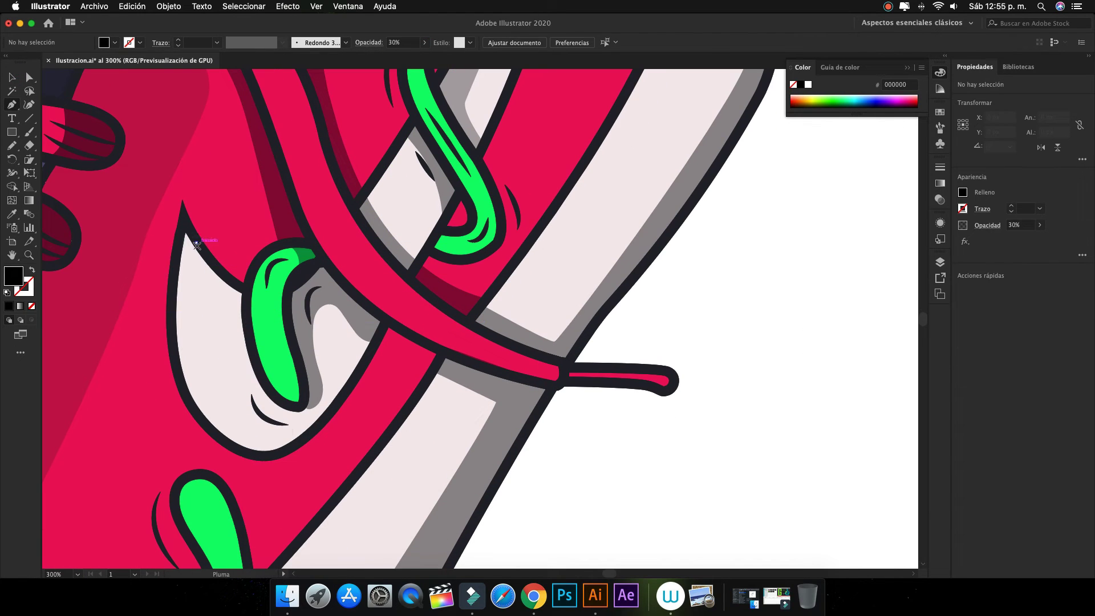
Trace a closed shadow inside the white logo around the green drip.
click(197, 242)
click(220, 385)
click(235, 281)
click(300, 408)
click(313, 427)
click(274, 457)
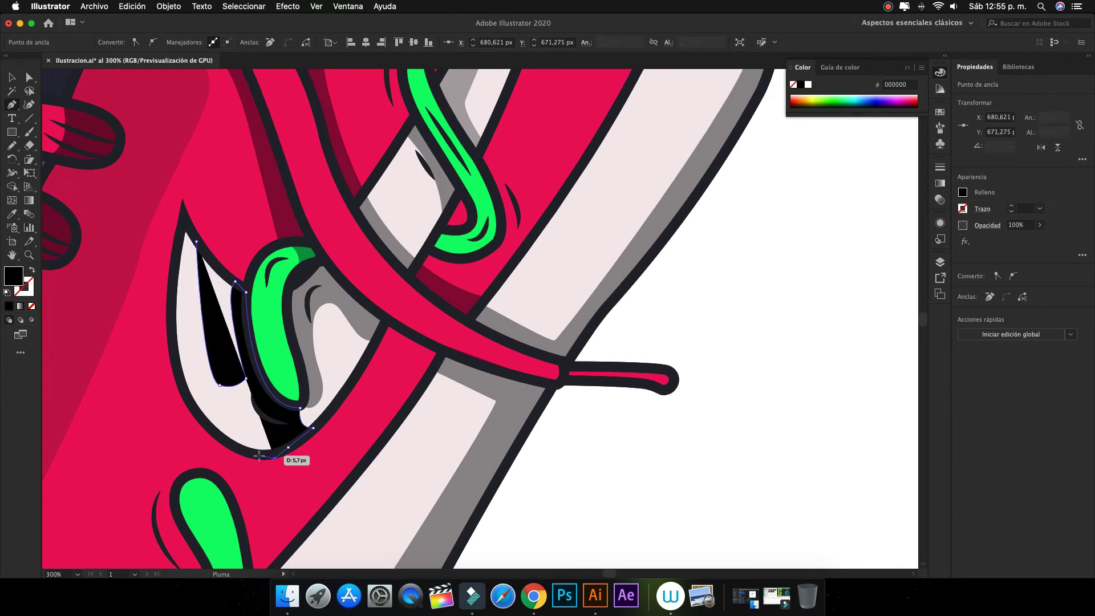
click(177, 371)
click(197, 242)
key(v)
Make Sombras the active layer for new shadow shapes.
key(ctrl+shift+a)
key(ctrl+minus)
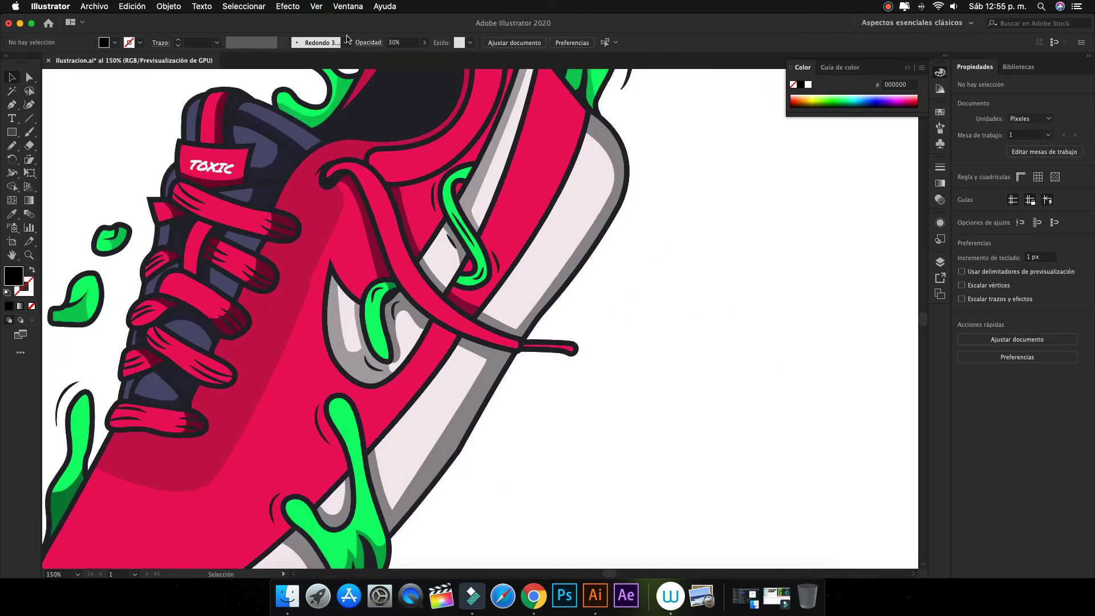
key(ctrl+minus)
key(ctrl+minus)
key(F7)
key(i)
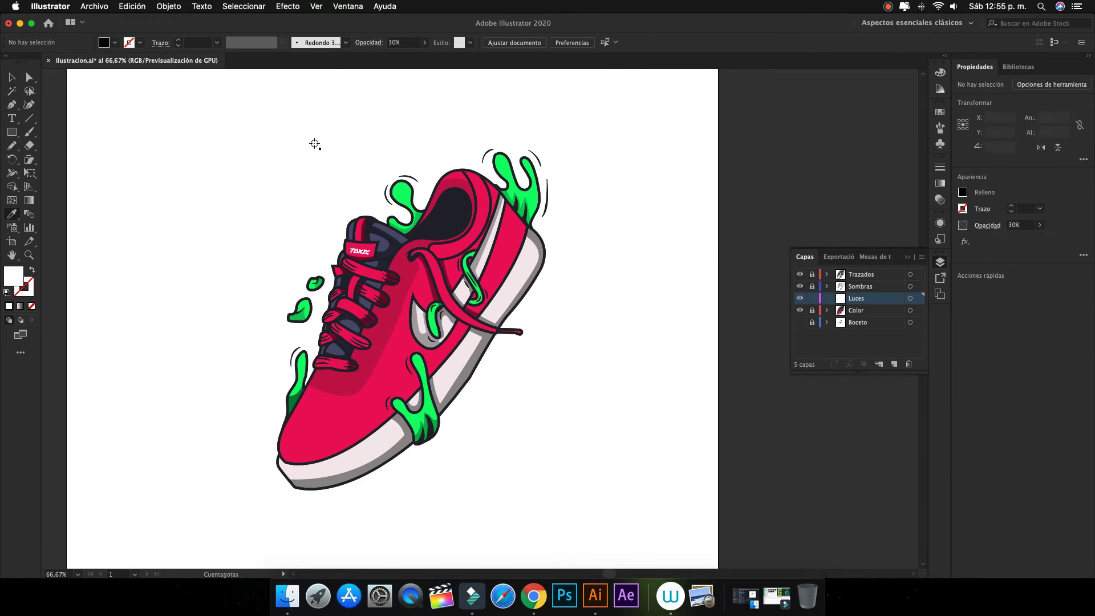
key(ctrl+plus)
key(ctrl+plus)
key(ctrl+plus)
key(ctrl+plus)
click(860, 287)
Draw a tongue shadow down to the lace and set it to 30% opacity.
key(p)
click(227, 176)
drag(313, 181, 342, 219)
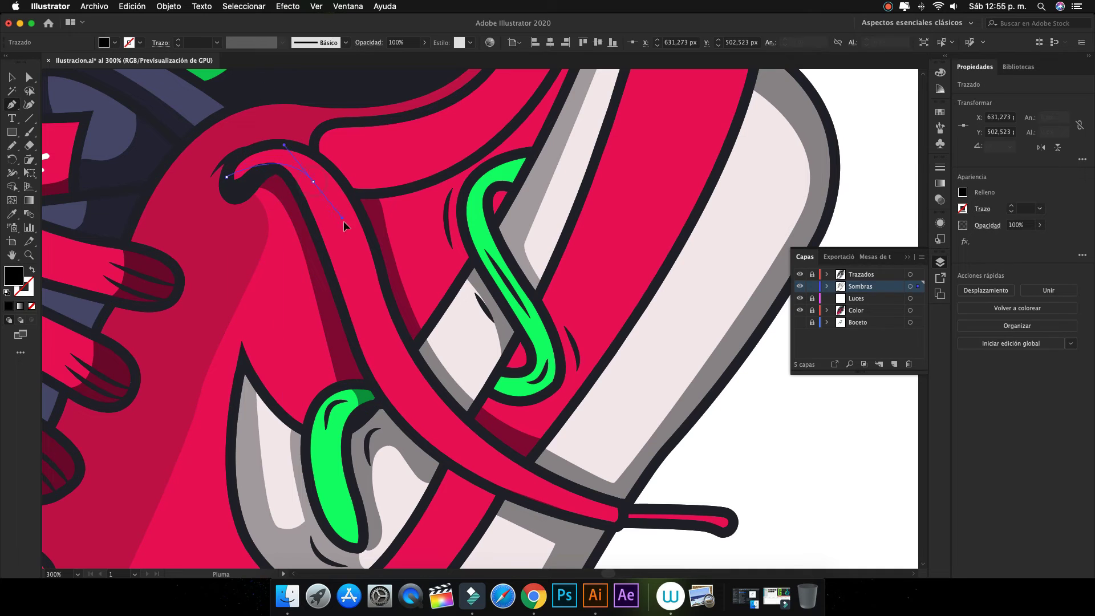
mouse_move(410, 399)
mouse_down()
mouse_move(433, 421)
mouse_move(388, 388)
mouse_up()
click(619, 517)
drag(337, 297, 320, 245)
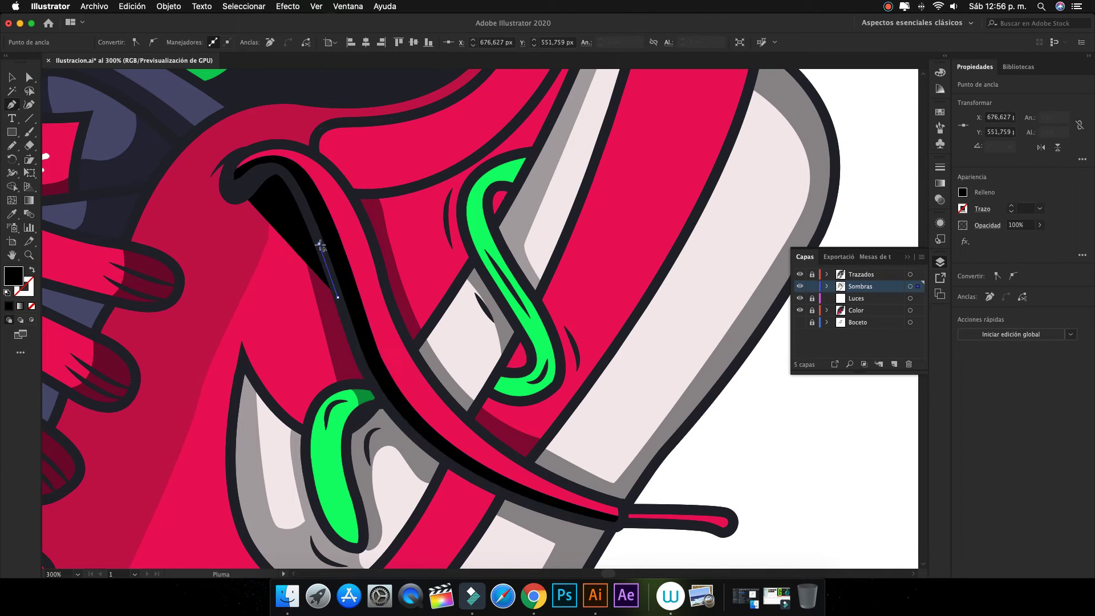
click(227, 176)
key(v)
click(394, 42)
text(30)
key(ctrl+shift+a)
Draw a closed dark shape over the shoelace tip.
key(ctrl+0)
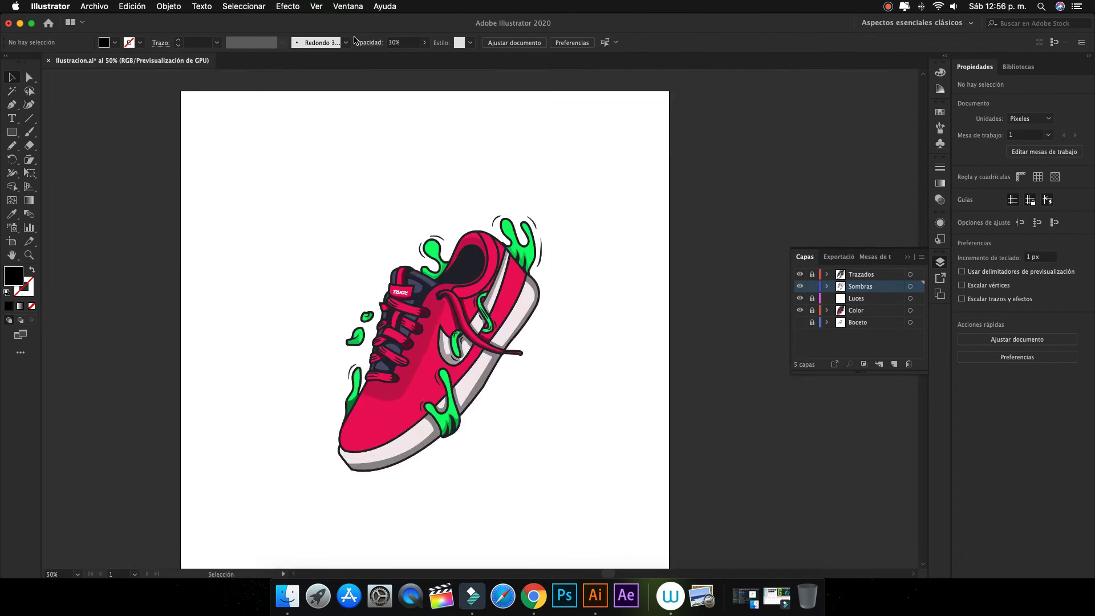
key(ctrl+plus)
key(ctrl+plus)
key(ctrl+plus)
key(p)
click(393, 420)
click(525, 432)
click(393, 419)
On the Luces layer, draw a lace highlight with white fill at 40% opacity.
key(ctrl+1)
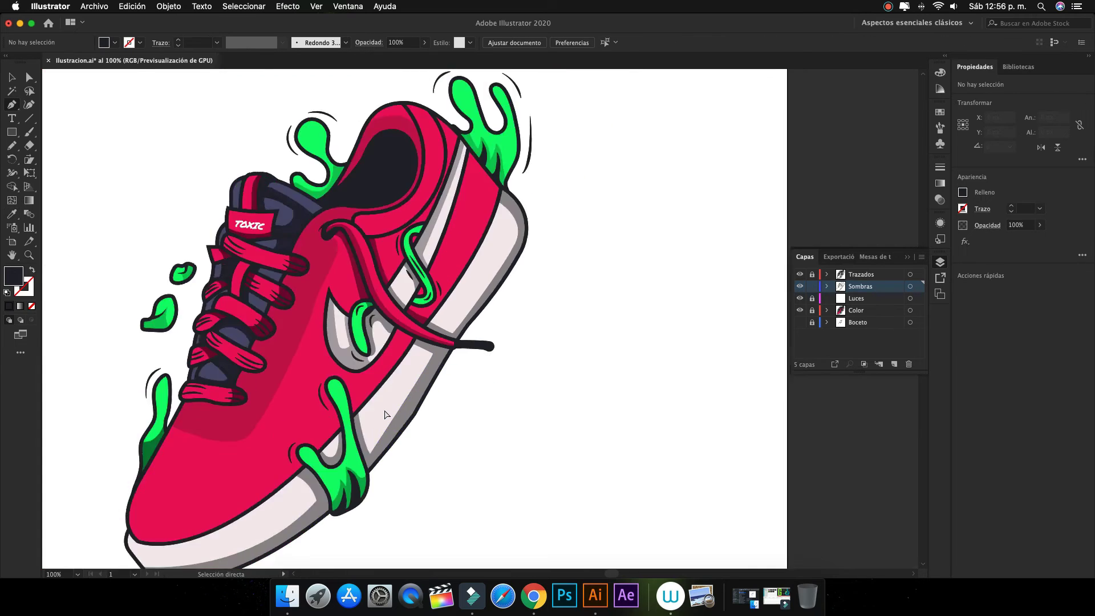
scroll(385, 415, down, 3)
click(856, 299)
key(i)
scroll(439, 265, up, 5)
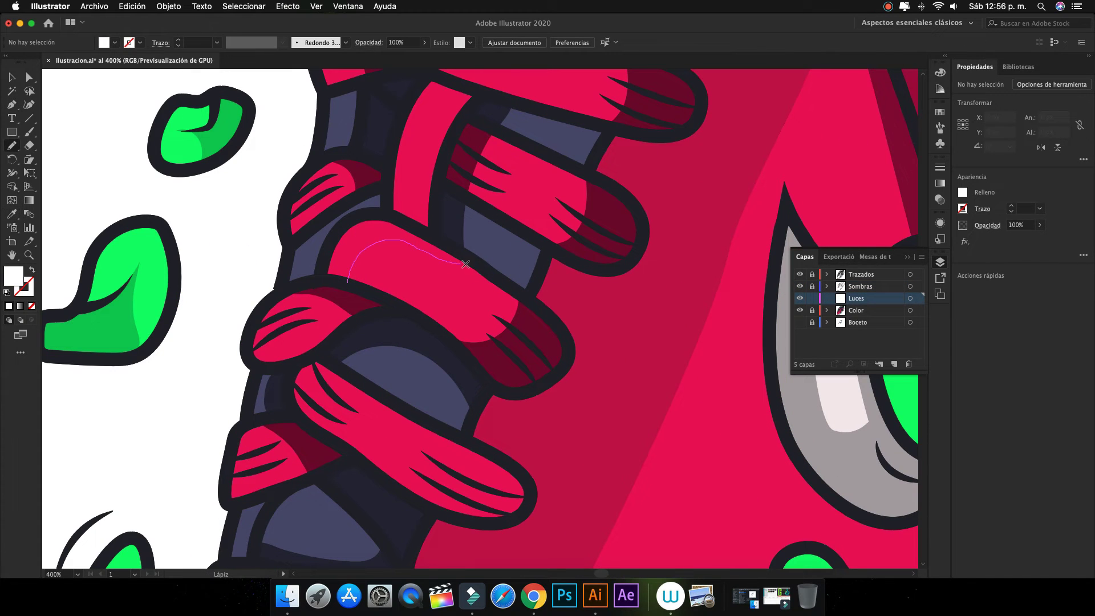
drag(338, 283, 326, 282)
key(ctrl+0)
key(ctrl+plus)
key(ctrl+plus)
key(ctrl+plus)
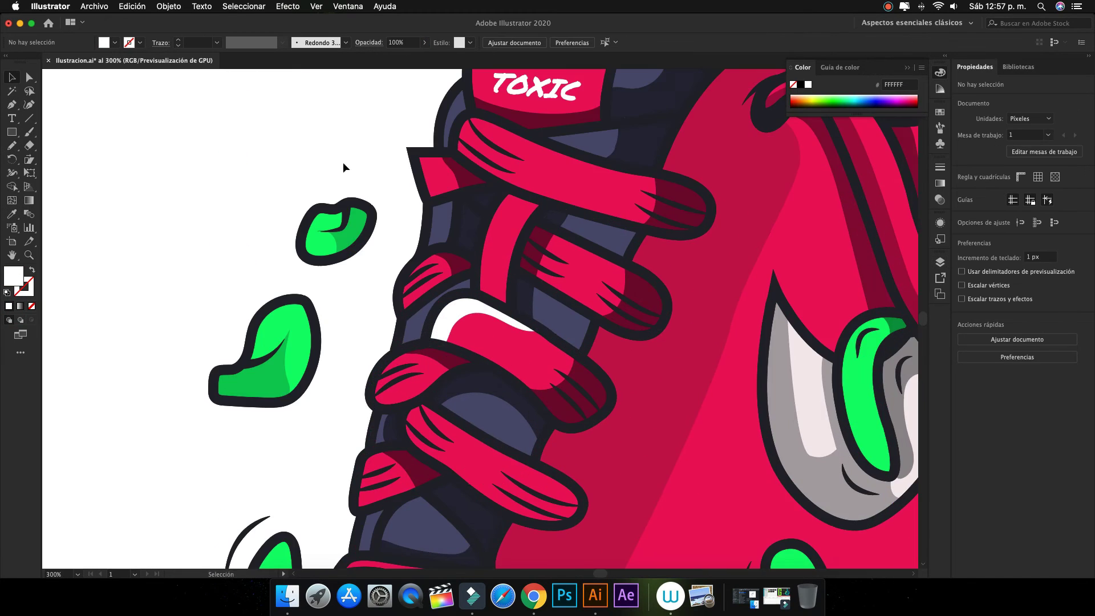
key(v)
click(394, 42)
text(40)
Draw a highlight along the next lace and give it the faded white look.
key(ctrl+plus)
key(n)
drag(533, 149, 501, 290)
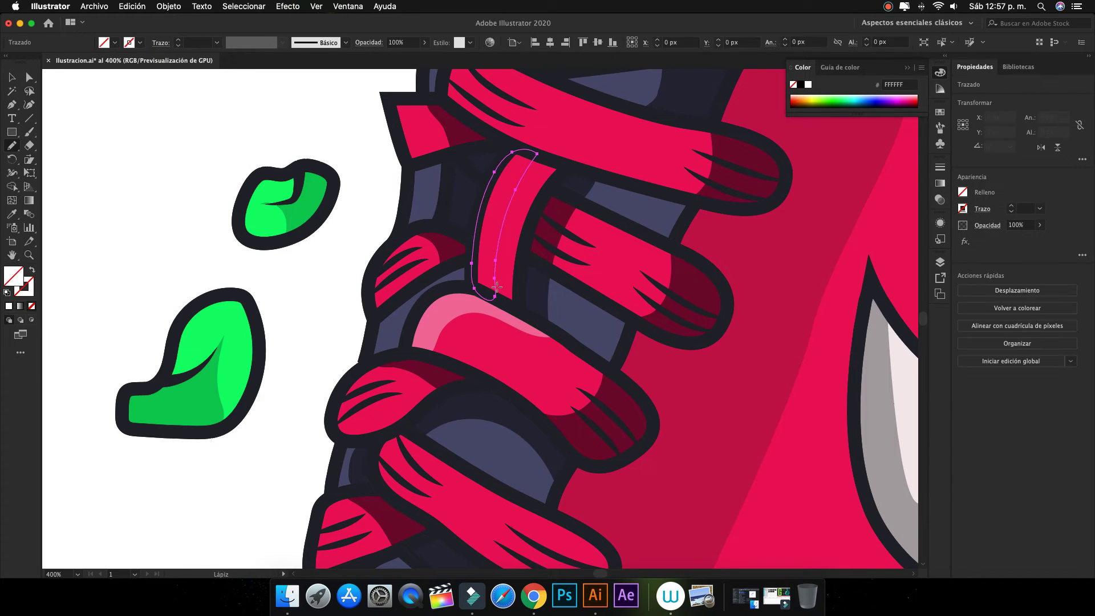
drag(486, 333, 463, 278)
drag(321, 368, 363, 311)
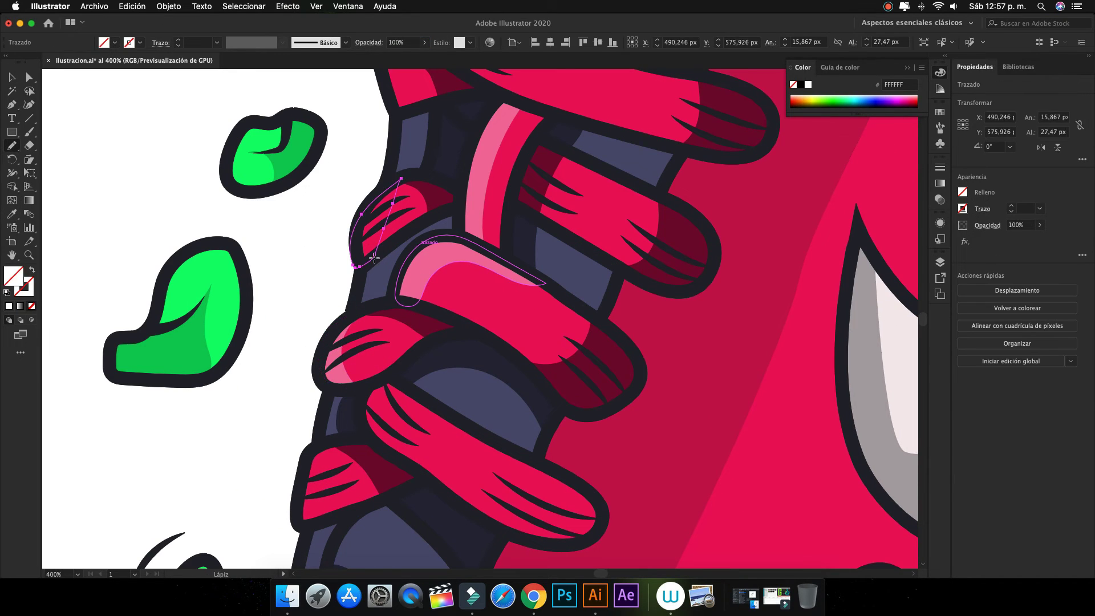
scroll(399, 300, up, 5)
click(457, 372)
Add translucent white highlights over the lace near the label and along the TOXIC label's top.
key(n)
scroll(433, 319, up, 5)
drag(422, 351, 419, 267)
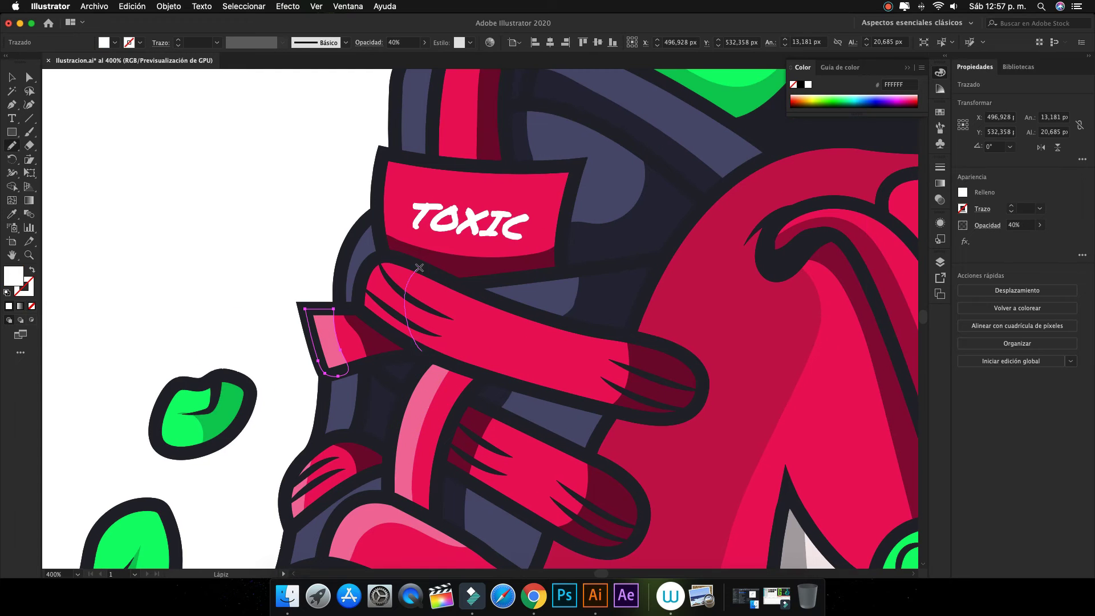
click(466, 402)
key(n)
mouse_move(513, 166)
mouse_down()
mouse_move(379, 174)
mouse_move(353, 340)
mouse_up()
scroll(379, 174, up, 5)
click(373, 361)
On the Sombras layer, draw a shadow shape over a lace and adjust its colour.
key(ctrl+0)
scroll(340, 315, up, 5)
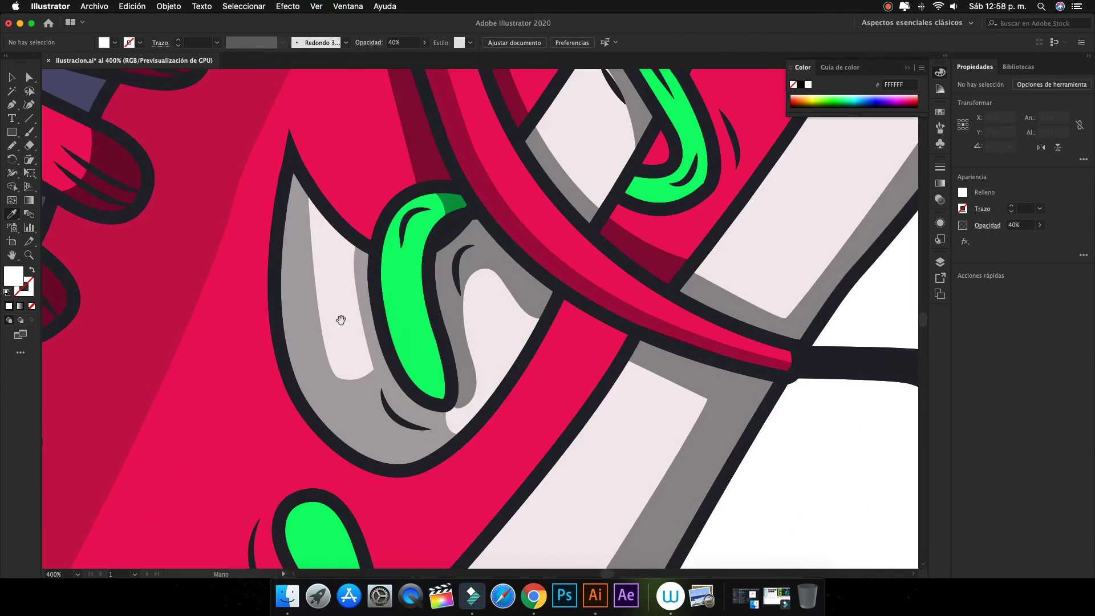
scroll(340, 315, down, 5)
click(939, 262)
click(858, 285)
key(n)
mouse_move(473, 366)
mouse_down()
mouse_move(329, 315)
mouse_move(313, 381)
mouse_up()
click(940, 72)
click(940, 262)
Back on Luces, add highlights on a lace, both green drips and a small slime drop.
click(858, 297)
scroll(400, 314, down, 3)
drag(259, 291, 256, 297)
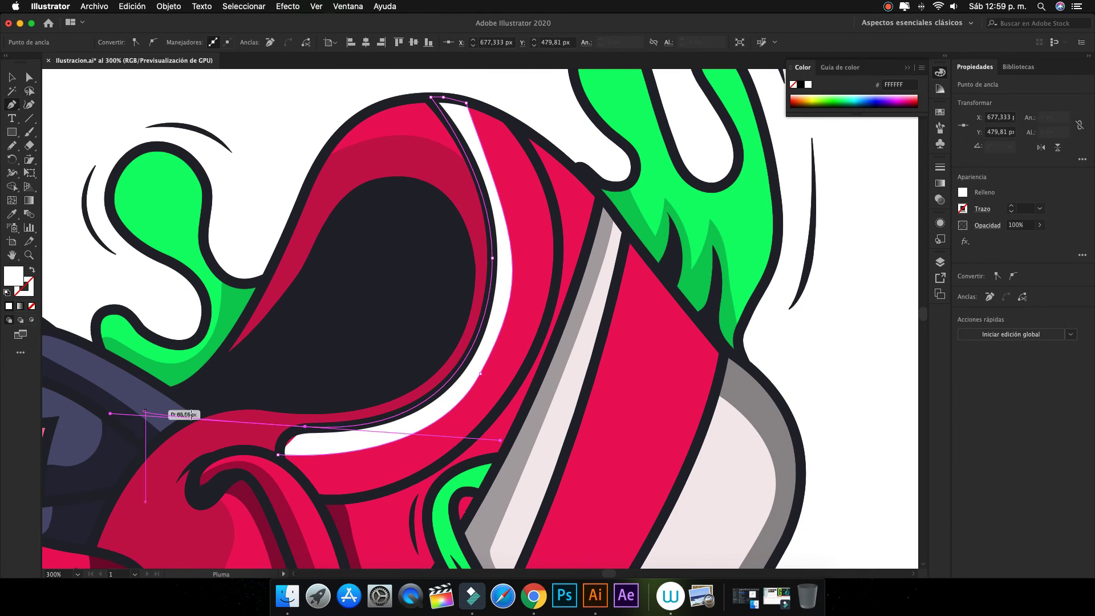
click(278, 454)
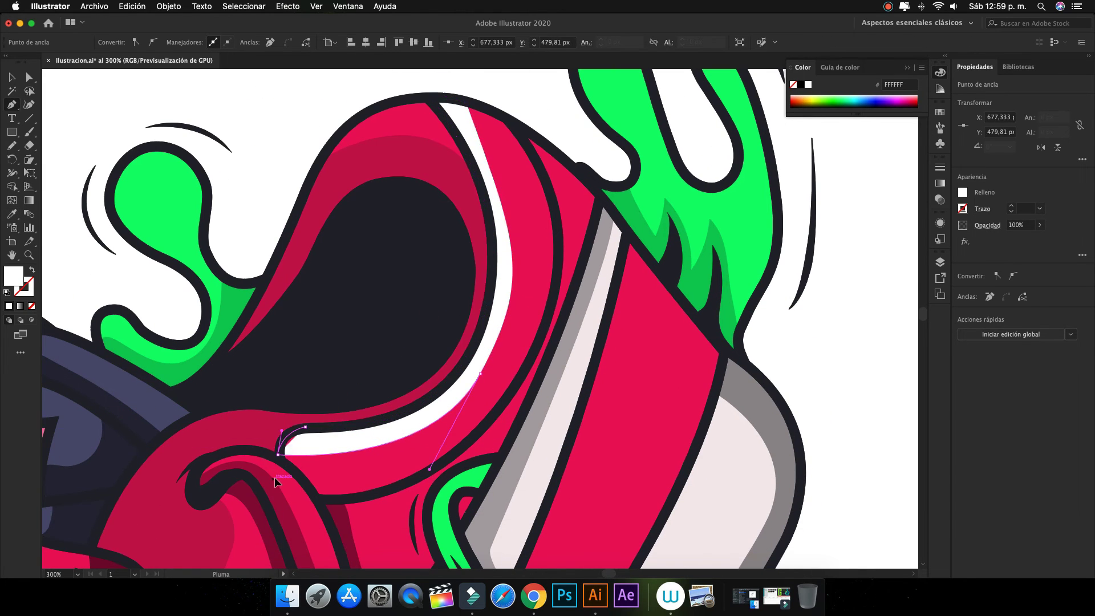
key(v)
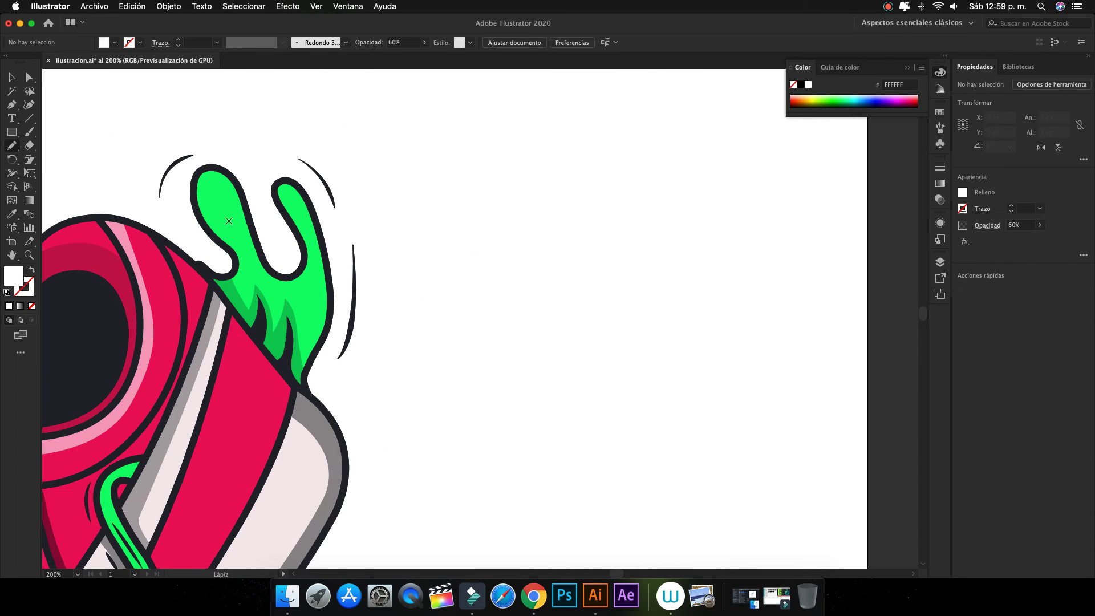
drag(229, 220, 226, 218)
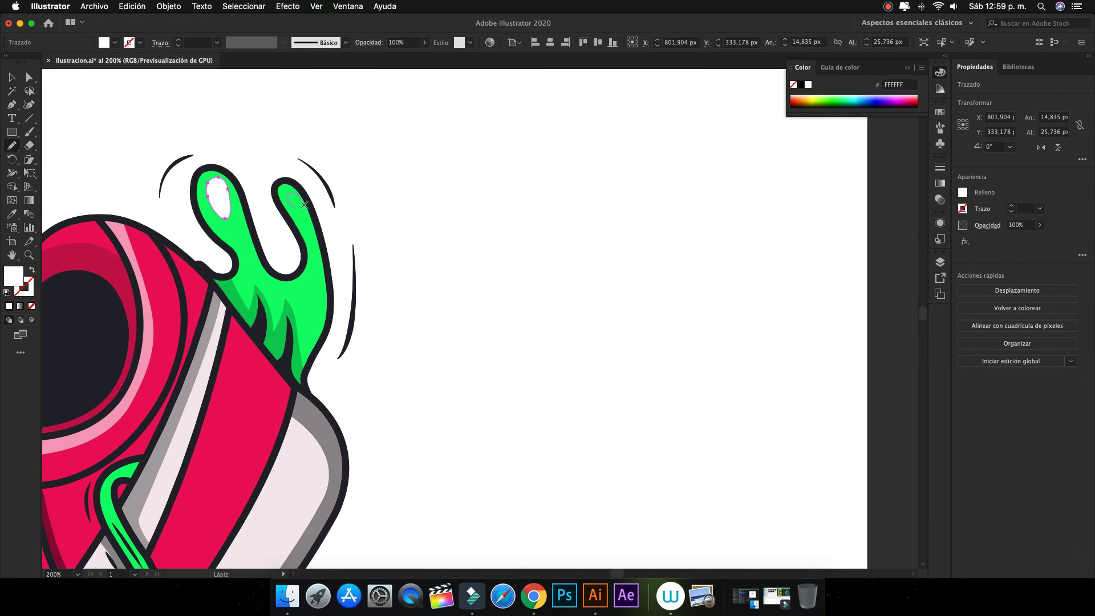
drag(296, 195, 294, 198)
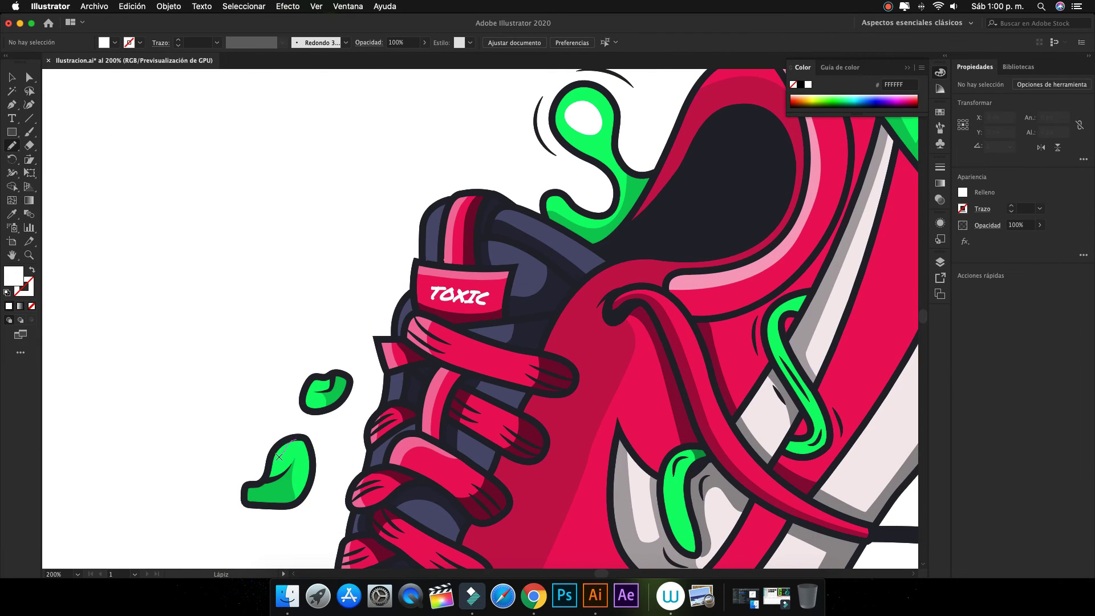
drag(283, 456, 305, 488)
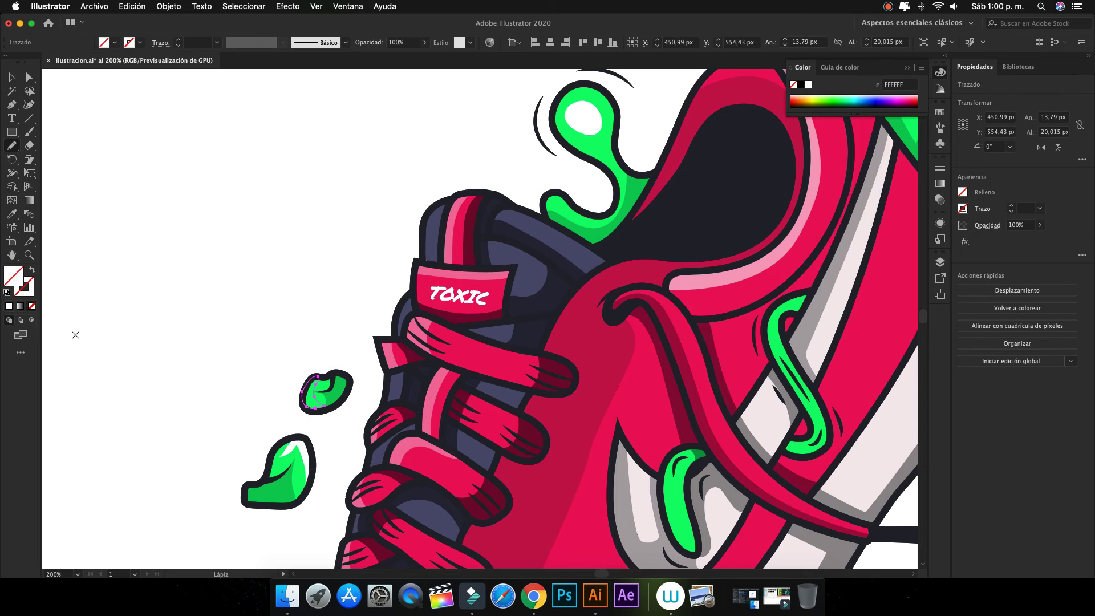
Draw a highlight along the lower-left green drip.
key(ctrl+0)
scroll(370, 370, up, 5)
scroll(371, 370, down, 3)
drag(198, 322, 204, 282)
key(shift+x)
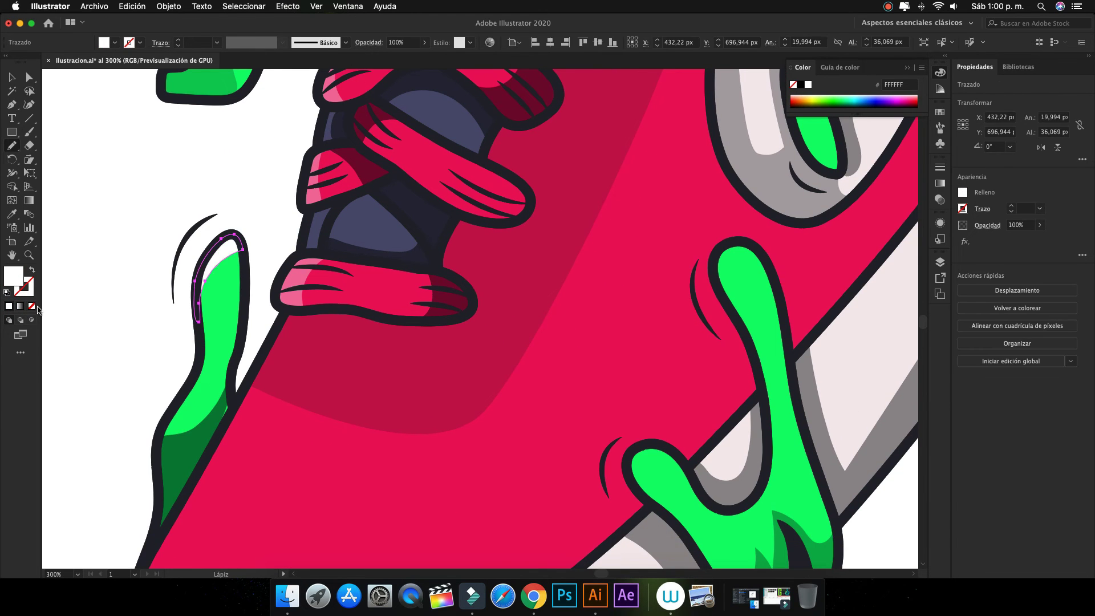
key(ctrl+0)
Add highlights on the lower lace and on another lace.
scroll(293, 355, up, 5)
drag(272, 470, 295, 414)
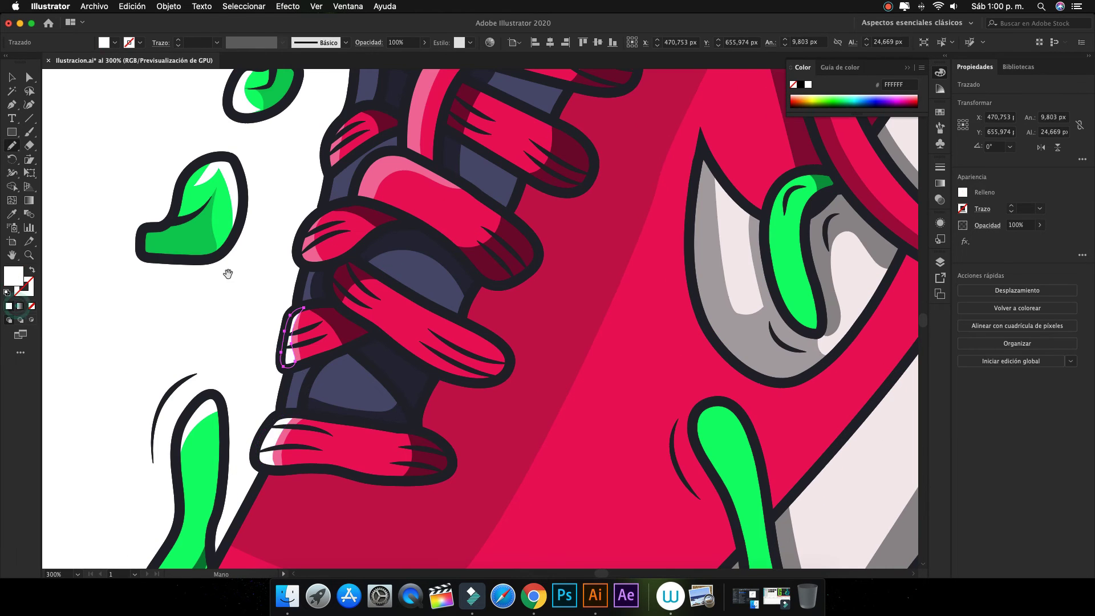
scroll(240, 285, up, 5)
scroll(245, 296, up, 5)
scroll(246, 297, up, 5)
mouse_move(239, 322)
mouse_down()
mouse_move(231, 279)
mouse_move(246, 320)
mouse_up()
scroll(249, 297, up, 5)
Draw a white highlight inside the lower green drip.
key(ctrl+0)
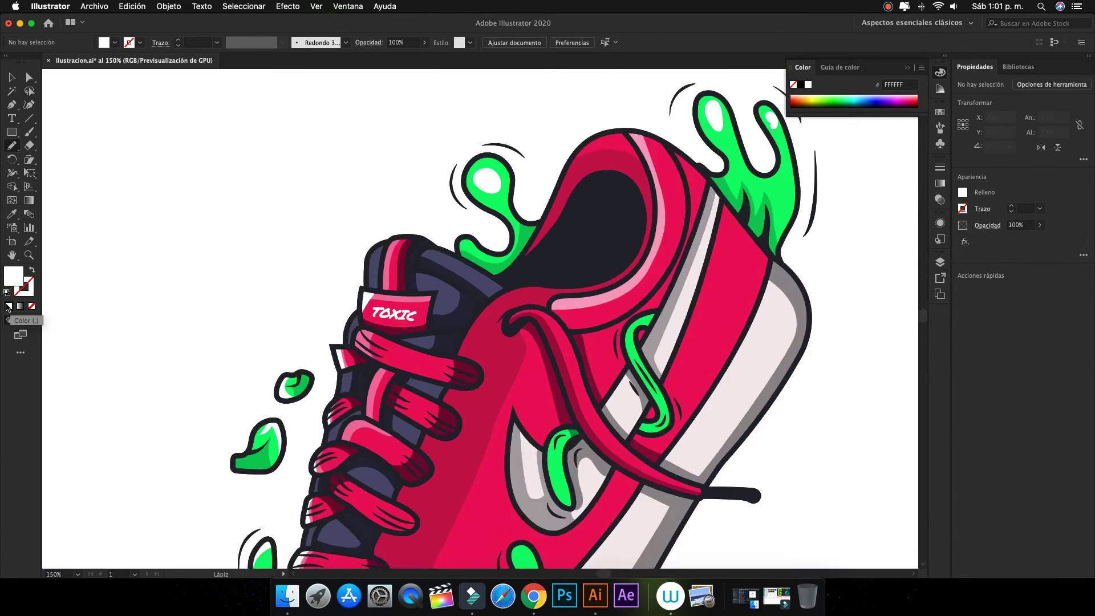
key(ctrl+1)
key(v)
click(321, 181)
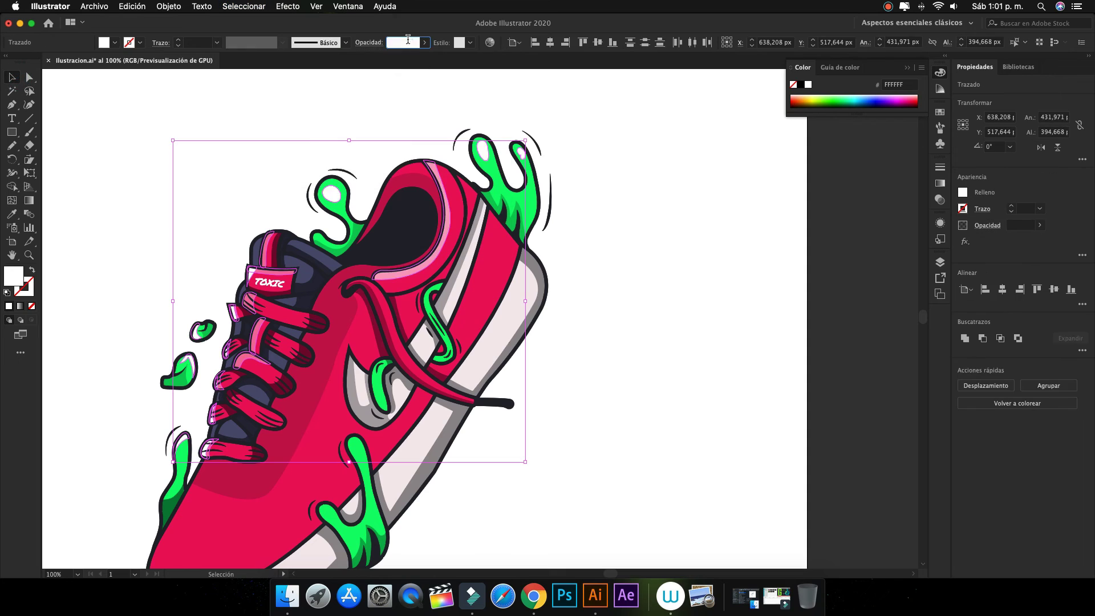
click(567, 148)
key(ctrl+equal)
key(n)
drag(228, 325, 228, 320)
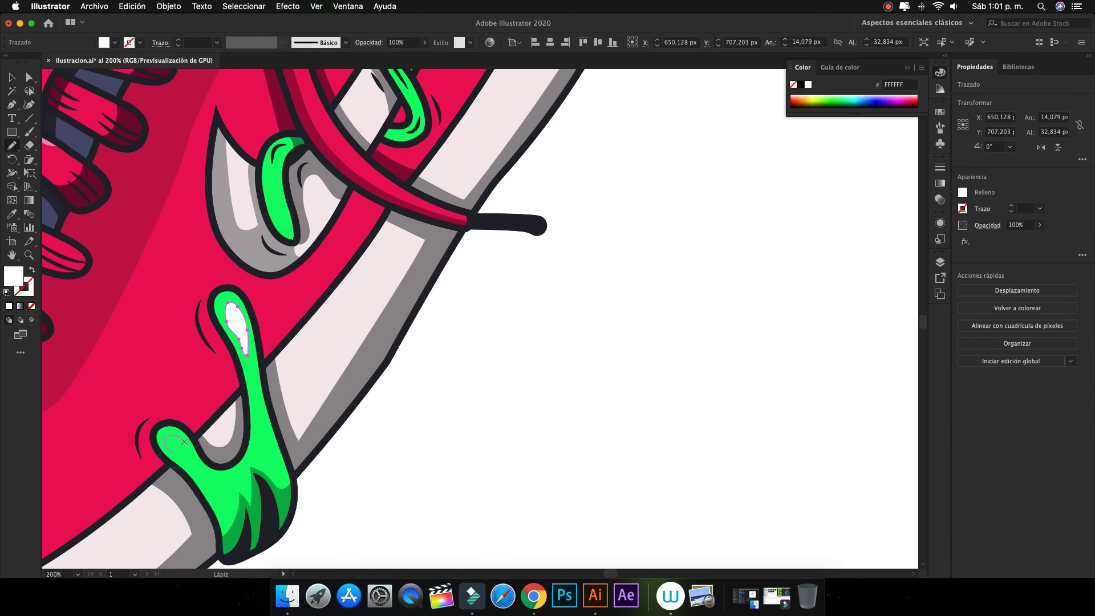
key(v)
key(ctrl+shift+a)
key(ctrl+minus)
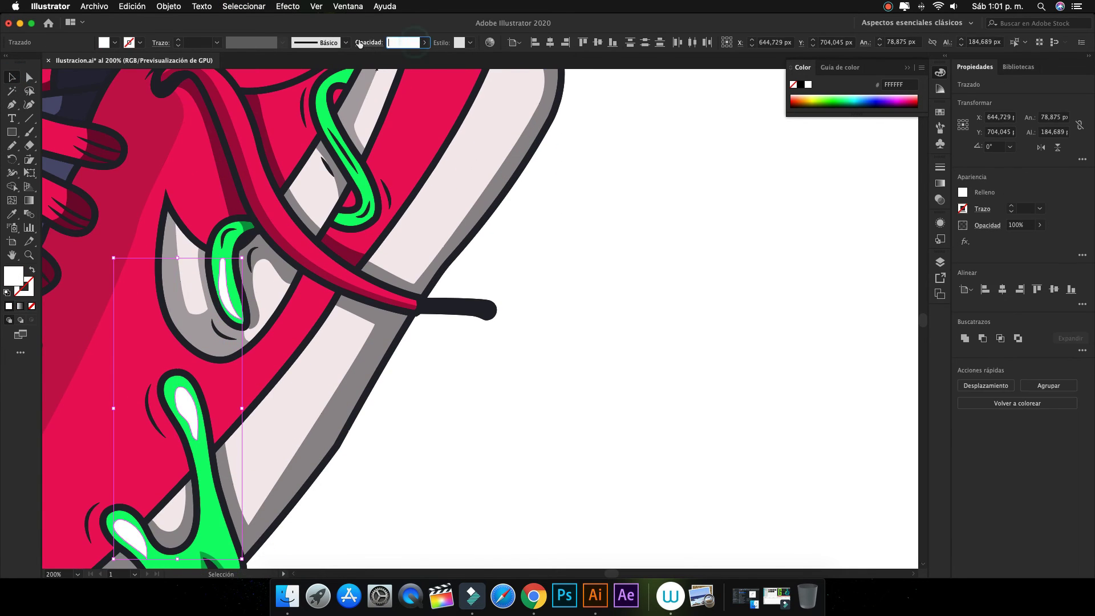
Start a Pen-tool shadow outline at the top of the S-shaped slime drip.
key(ctrl+0)
scroll(317, 413, up, 3)
drag(317, 412, 418, 385)
key(F7)
scroll(610, 288, up, 3)
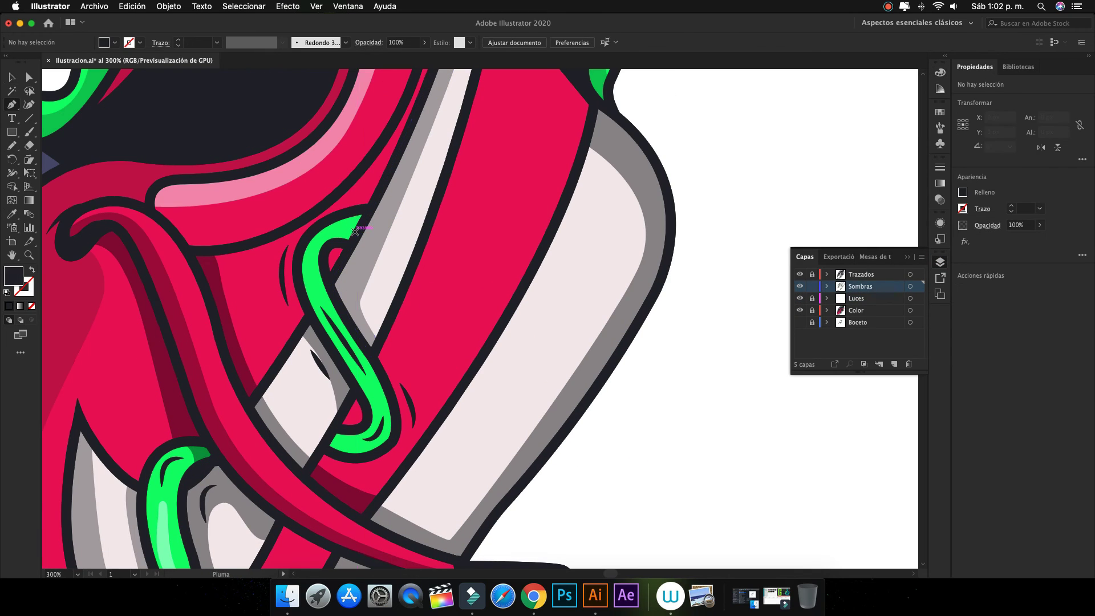
key(p)
click(364, 371)
mouse_move(384, 424)
mouse_down()
mouse_move(377, 441)
mouse_move(329, 447)
mouse_up()
Close the shadow outline around the S-shaped drip, swapping its fill and stroke colours.
click(355, 324)
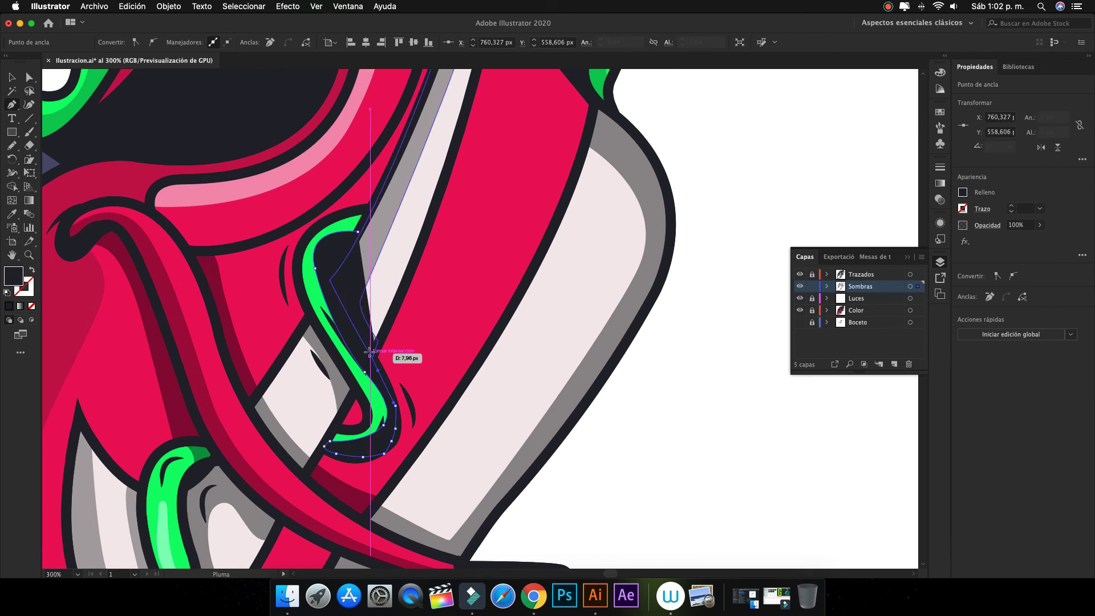
click(357, 232)
key(shift+x)
drag(326, 273, 326, 258)
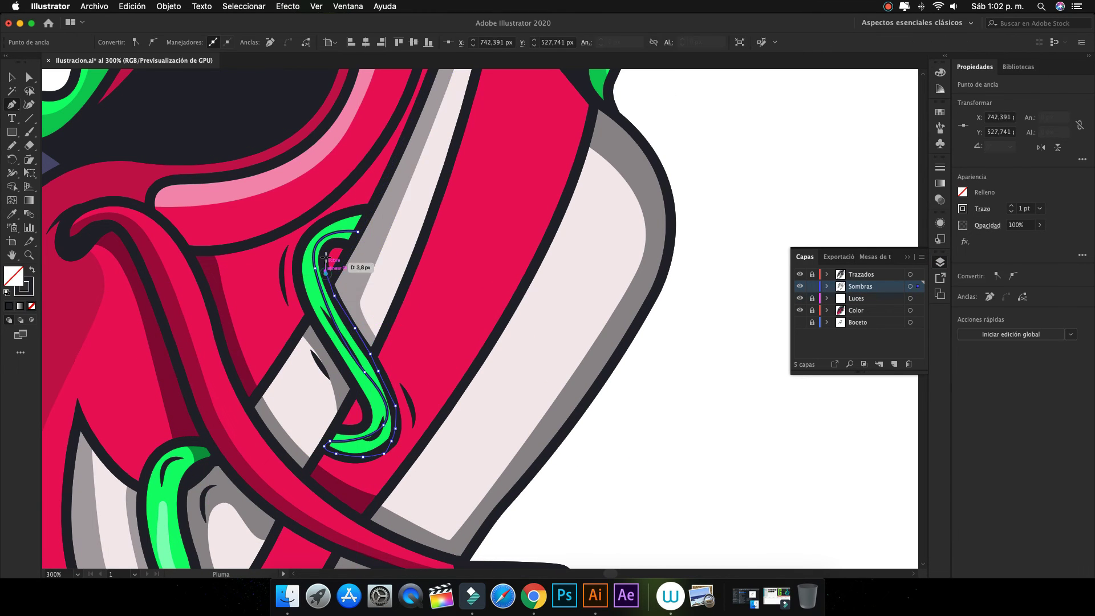
key(v)
click(713, 156)
key(ctrl+0)
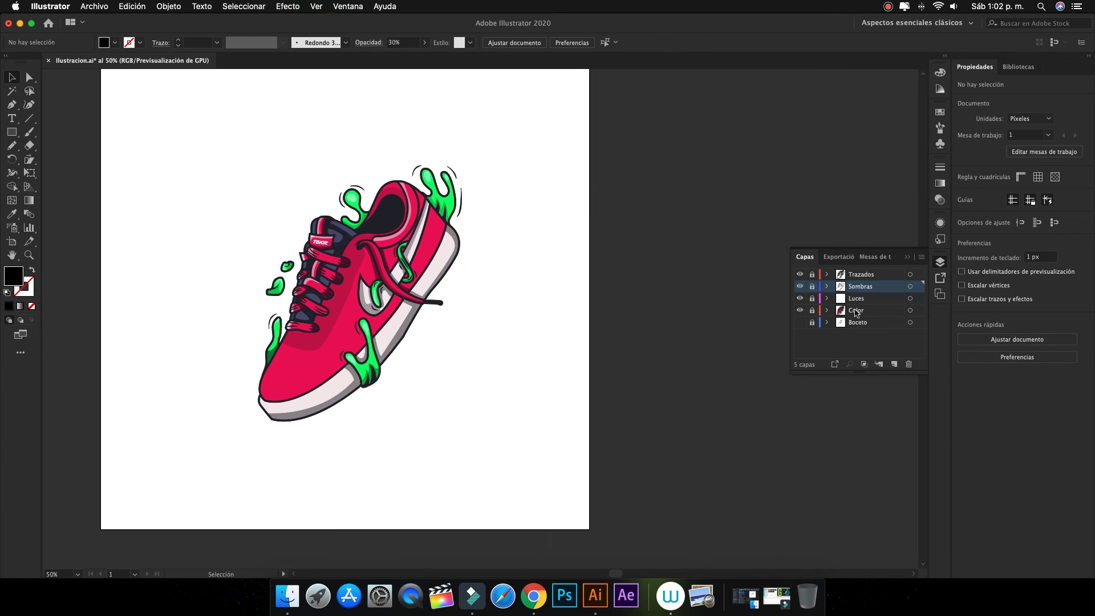
Create the Fondo layer and draw a 1200 × 1200 px square with the Rectangle tool.
click(893, 363)
key(ctrl+0)
key(m)
click(395, 224)
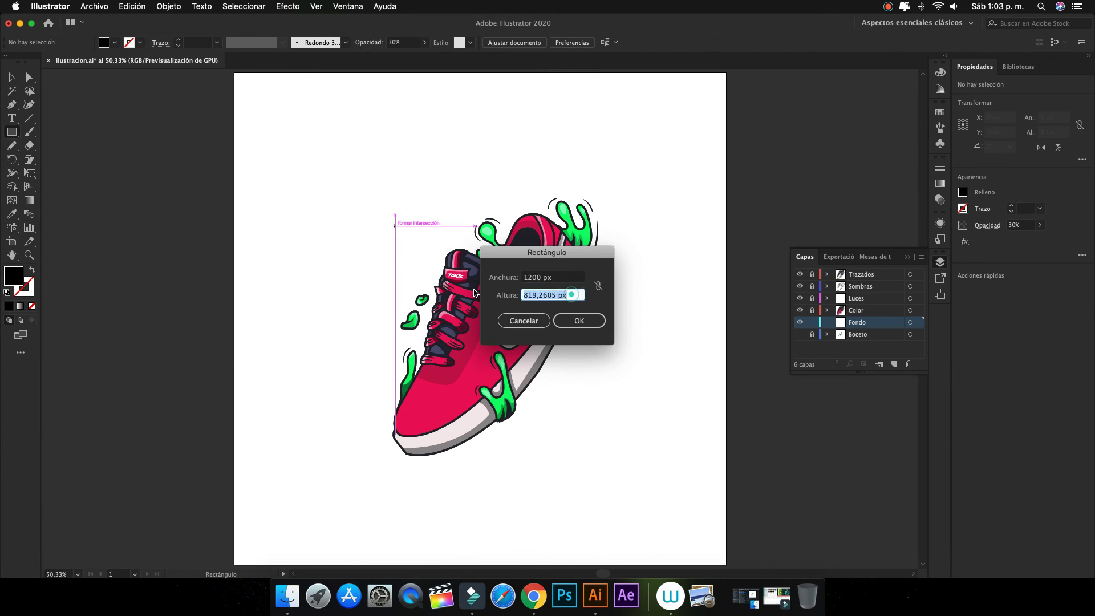
text(1200)
key(Return)
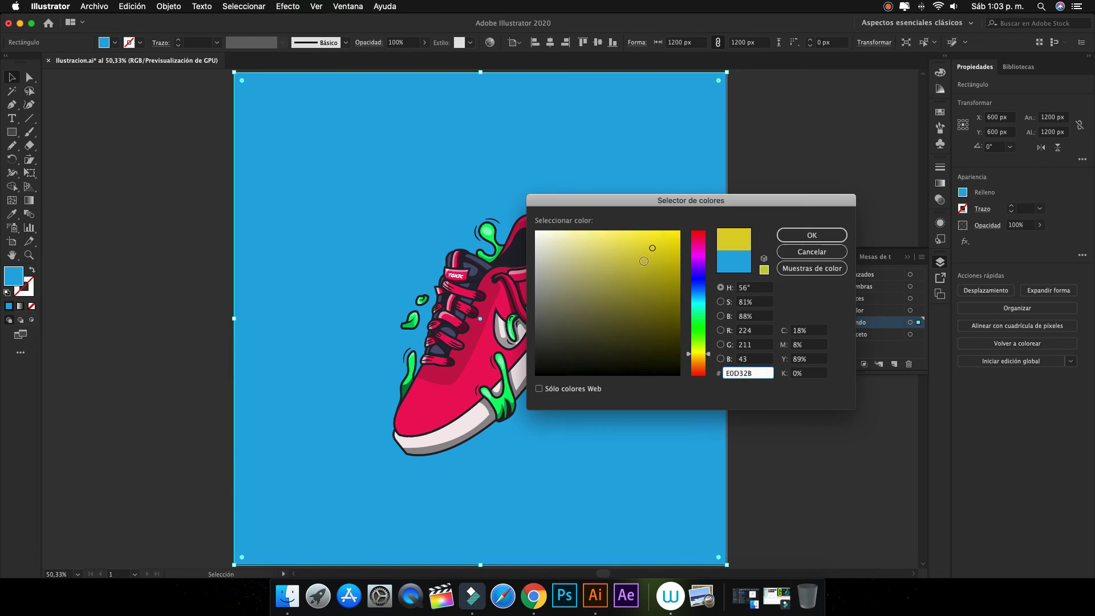